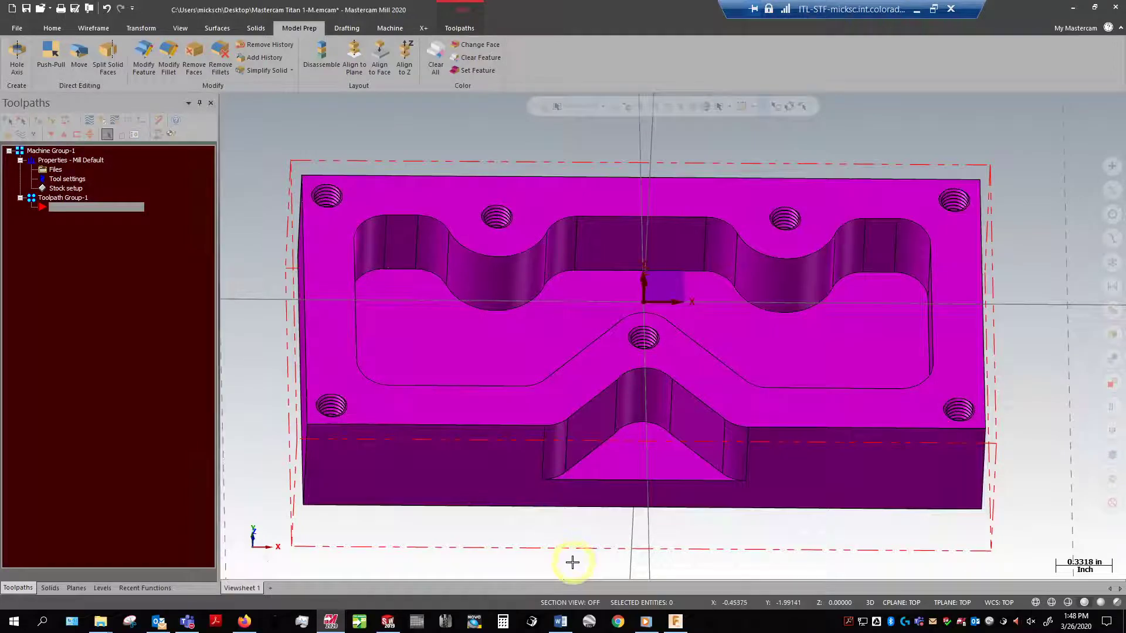
Look through the Levels, Planes and Solids manager lists
scroll(572, 563, "down", 2)
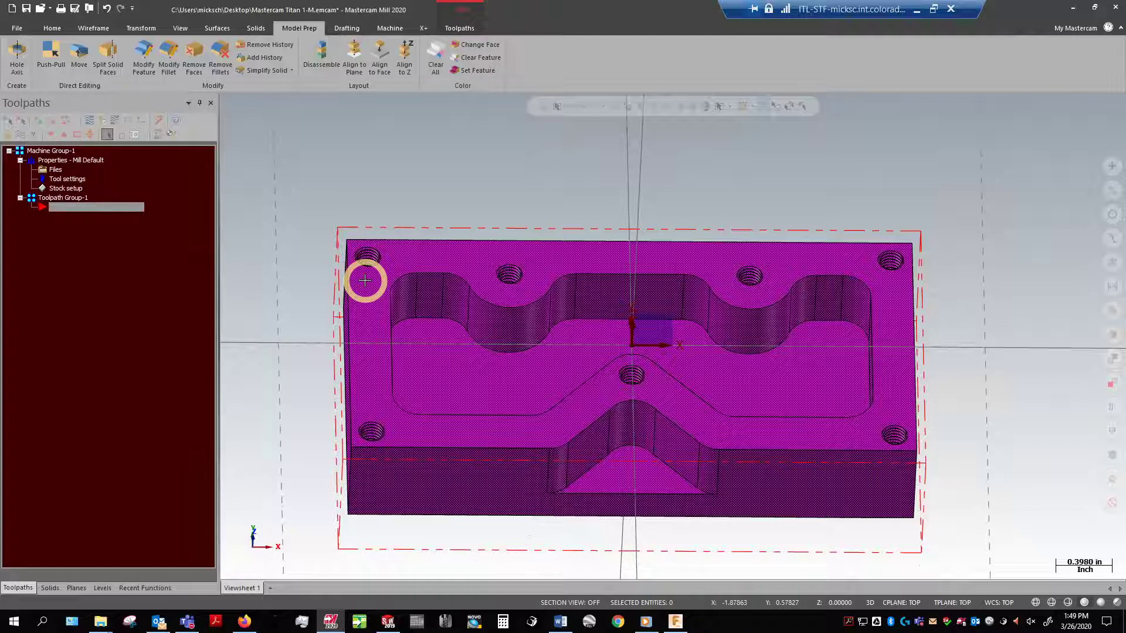
left_click(104, 589)
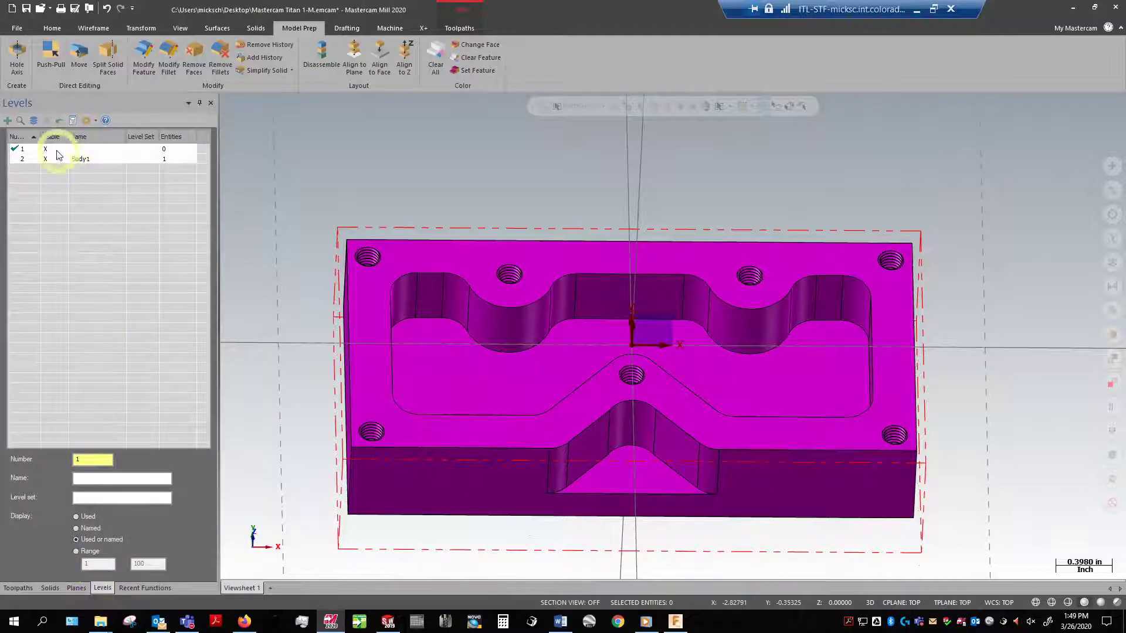
left_click(80, 589)
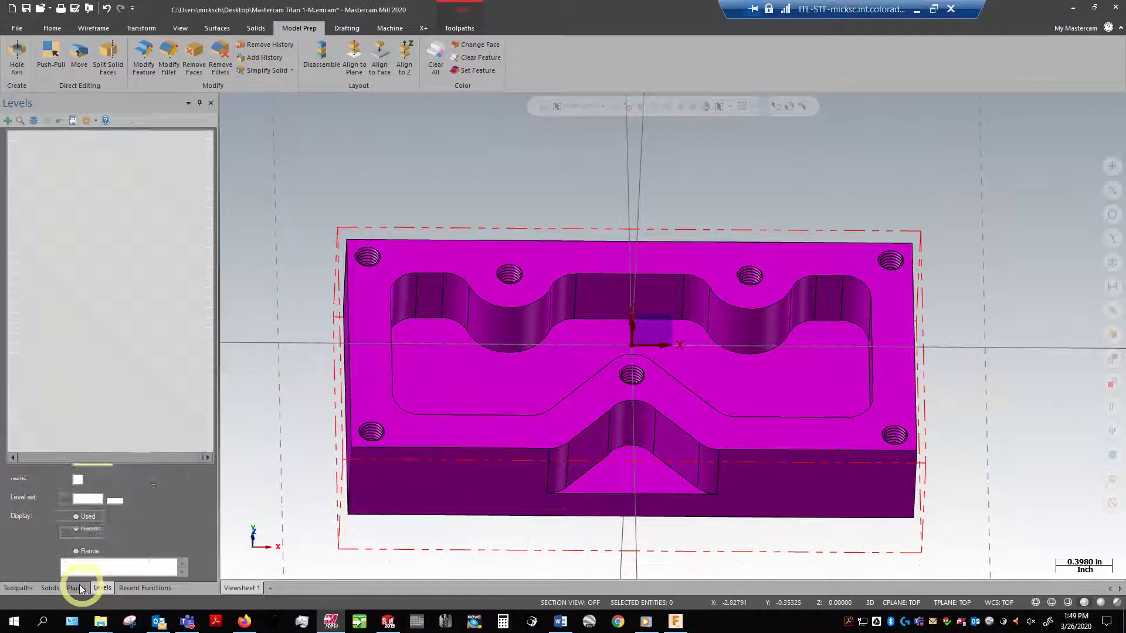
left_click(50, 588)
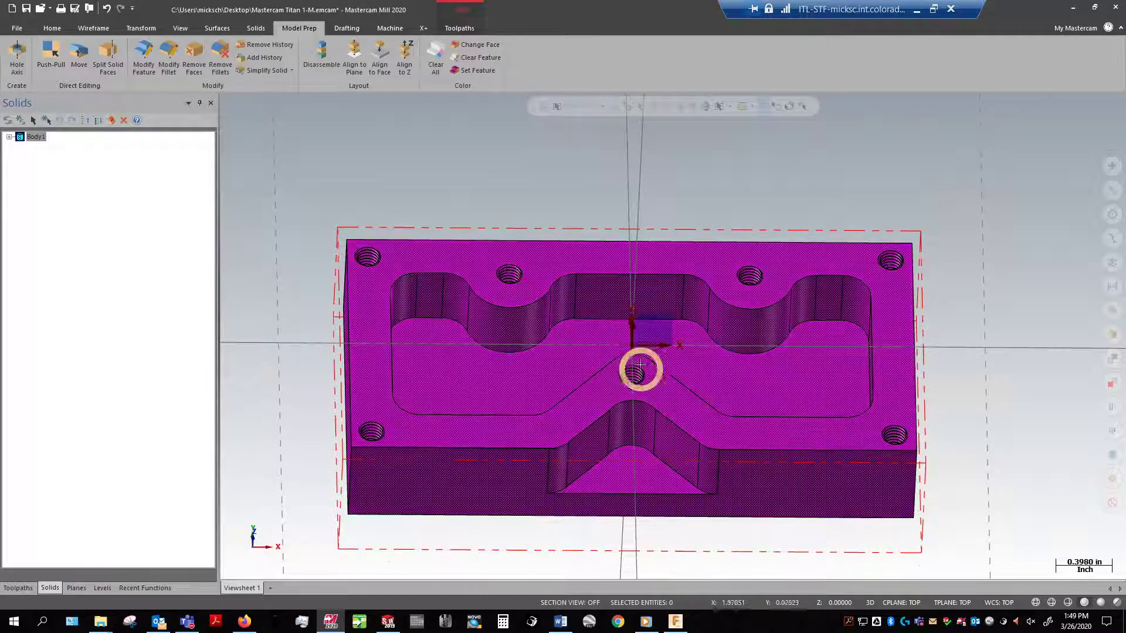
Orbit the part to an oblique view of its top pockets and front face, back in Toolpaths
mouse_move(628, 329)
middle_mouse_down()
mouse_move(633, 309)
mouse_move(612, 316)
middle_mouse_up()
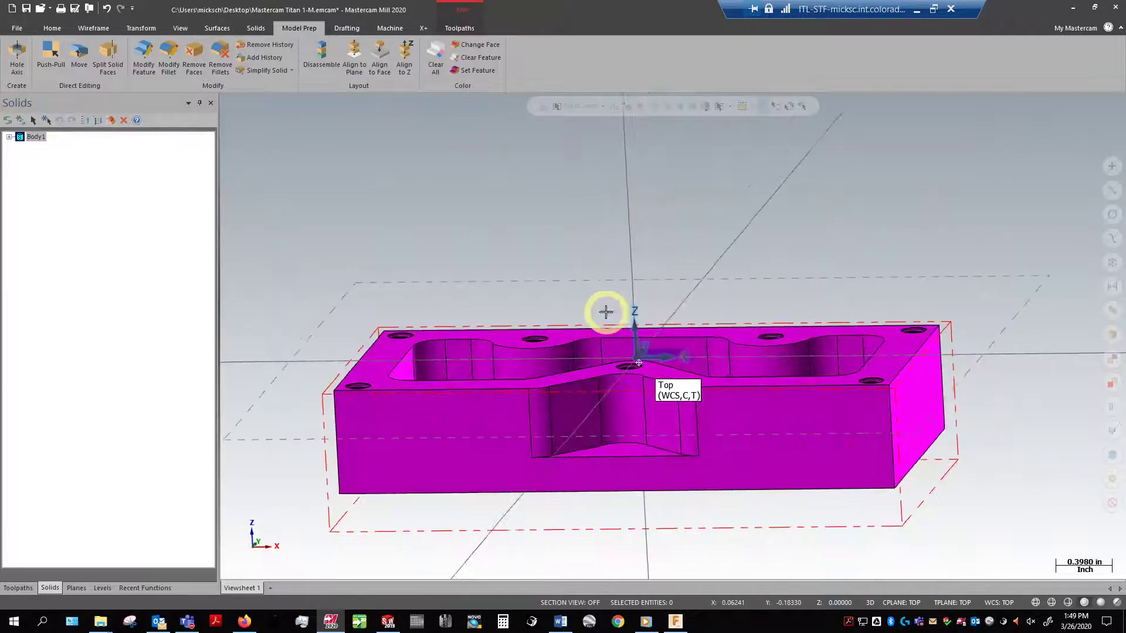
scroll(578, 138, "down", 2)
middle_click_drag(579, 138, 641, 384)
scroll(657, 519, "up", 2)
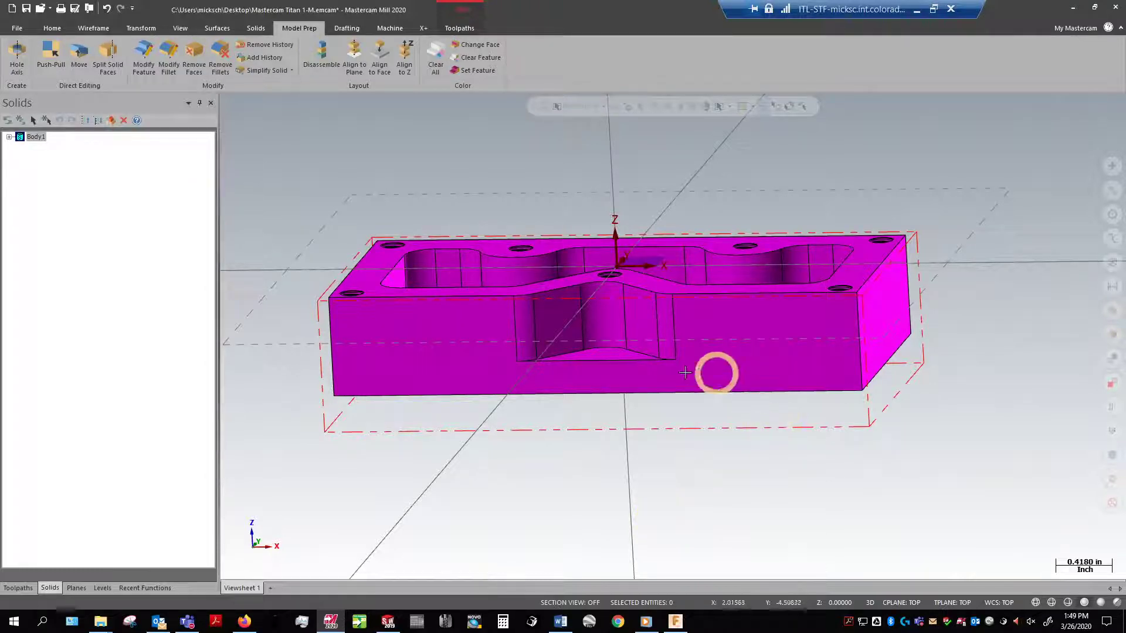
scroll(491, 517, "down", 1)
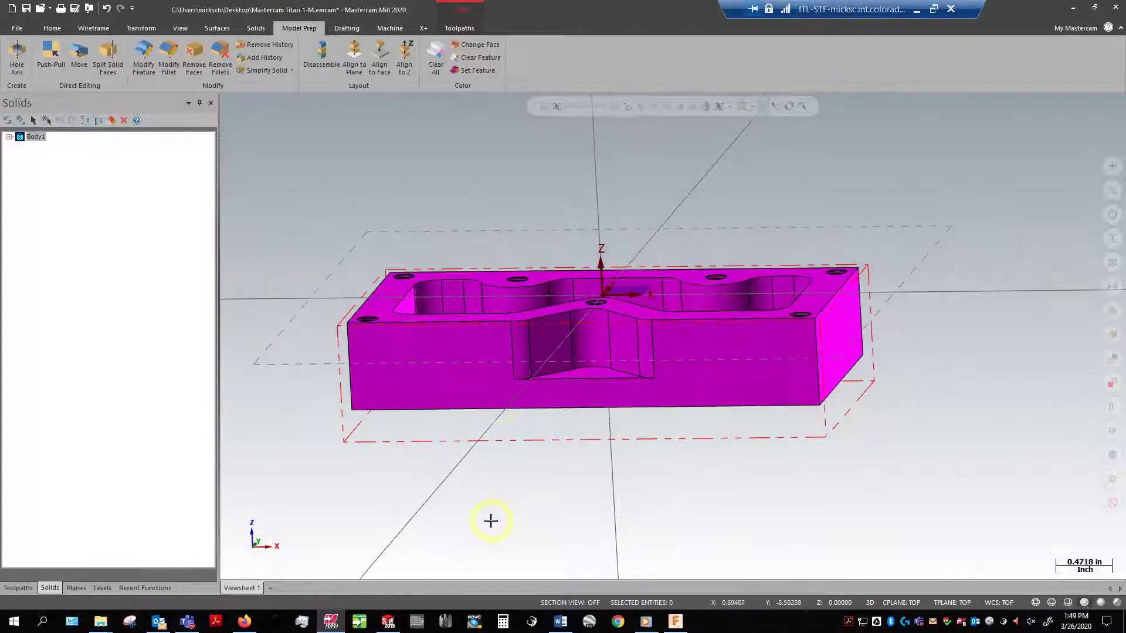
middle_click_drag(548, 216, 525, 241)
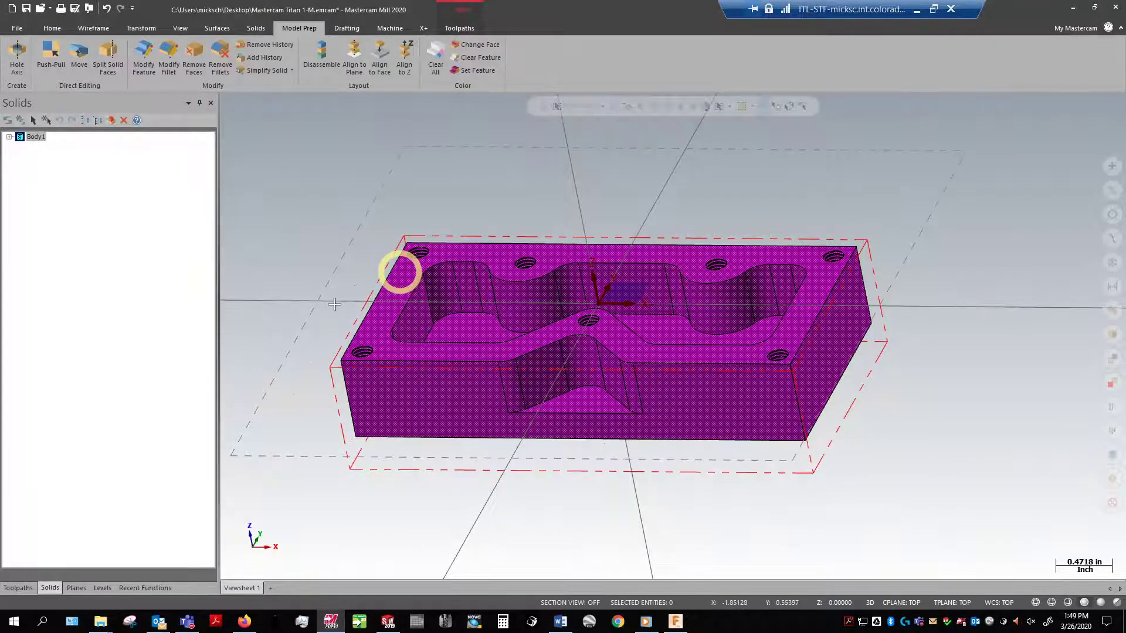
left_click(20, 587)
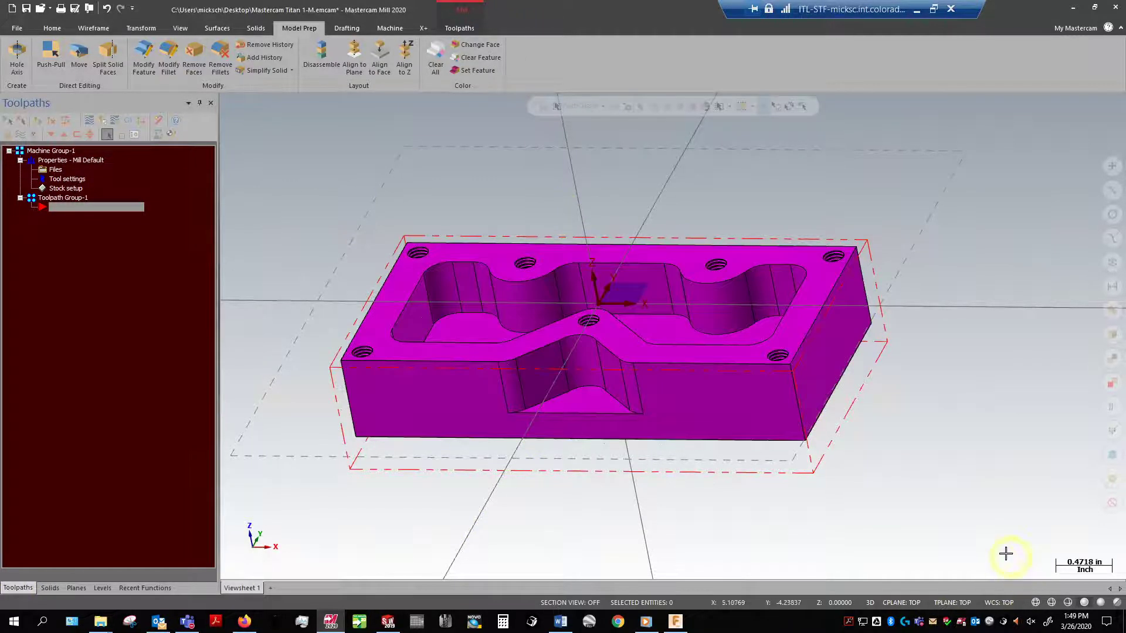
Set the view to Isometric (WCS) twice, panning the part toward the right
scroll(1005, 548, "down", 1)
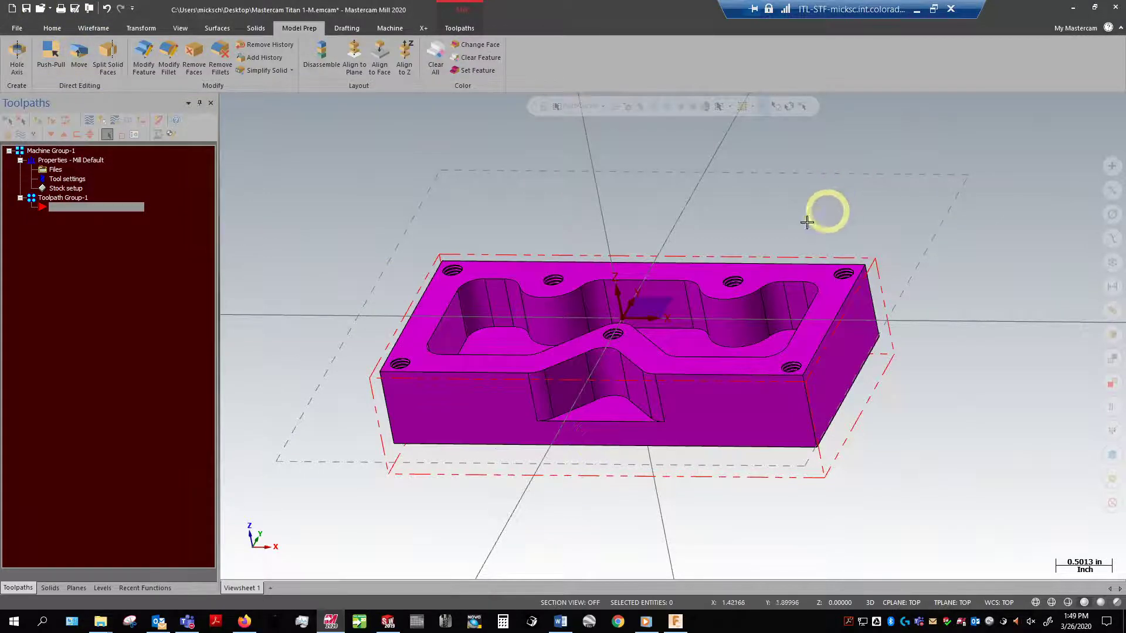
right_click(756, 227)
left_click(774, 321)
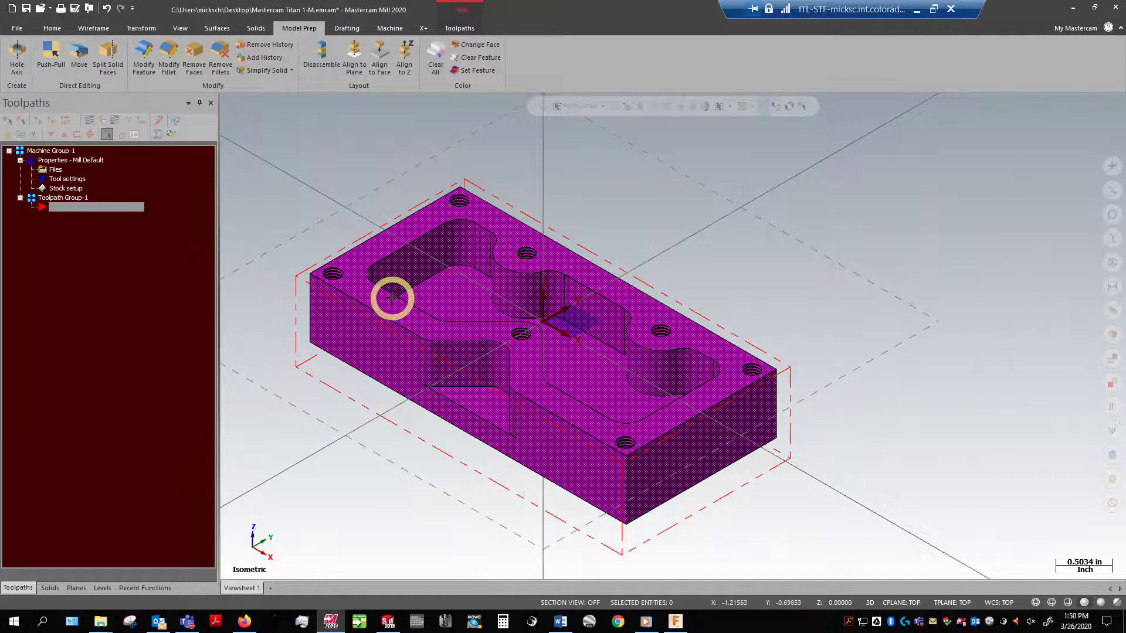
mouse_move(322, 176)
middle_mouse_down()
mouse_move(673, 176)
mouse_move(722, 315)
mouse_move(593, 283)
mouse_move(510, 196)
mouse_move(639, 252)
mouse_move(441, 252)
mouse_move(633, 233)
mouse_move(649, 251)
mouse_move(631, 256)
mouse_move(636, 291)
mouse_move(706, 319)
mouse_move(558, 352)
middle_mouse_up()
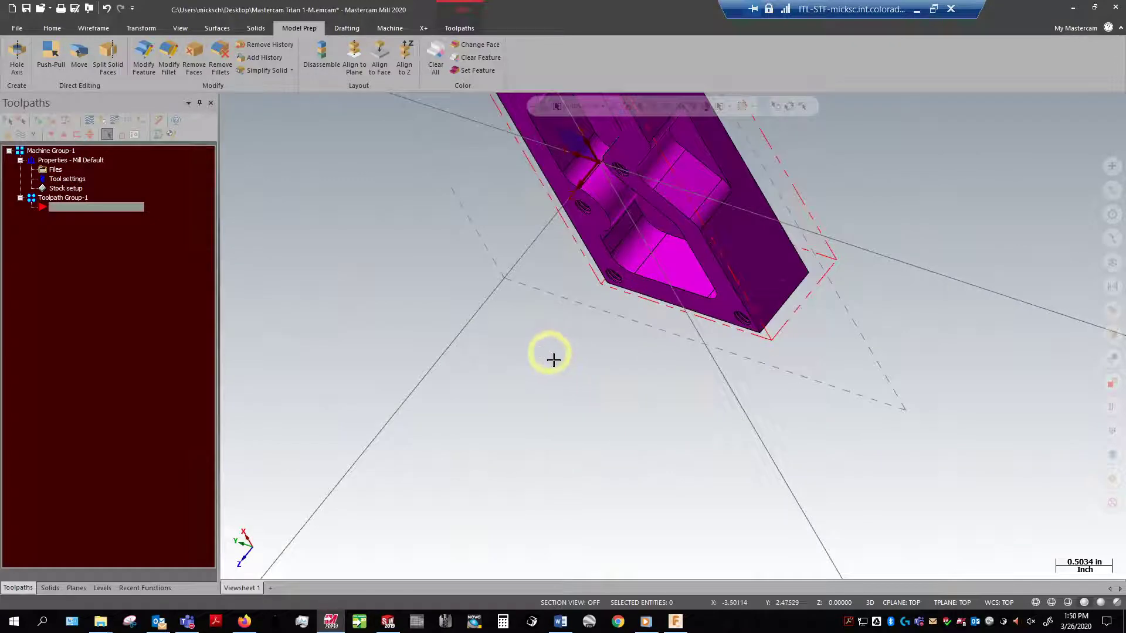
right_click(553, 359)
left_click(592, 455)
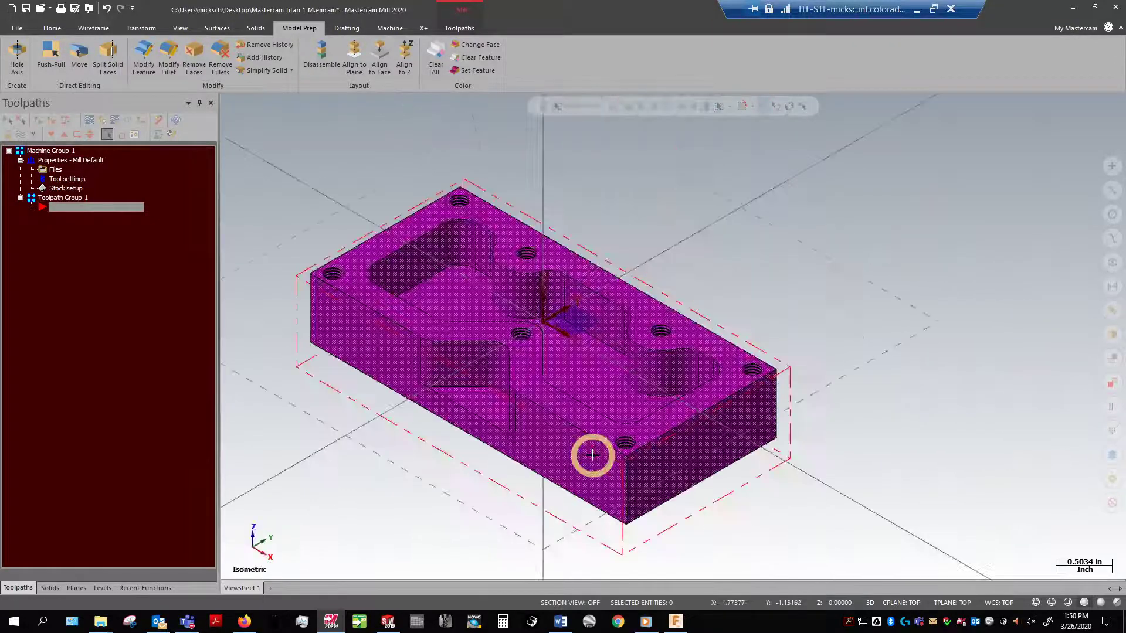
middle_click_drag(490, 363, 448, 354, "ctrl")
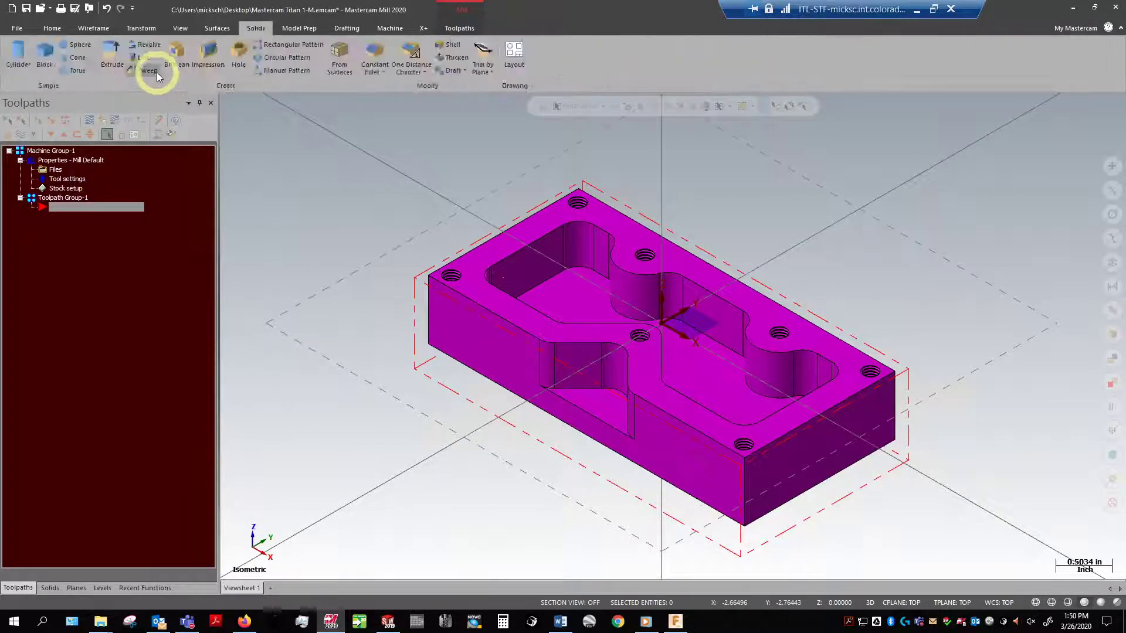
Check the Toolpaths manager's right-click menu, then start a 2D Face toolpath awaiting solid chaining
scroll(157, 72, "down", 4)
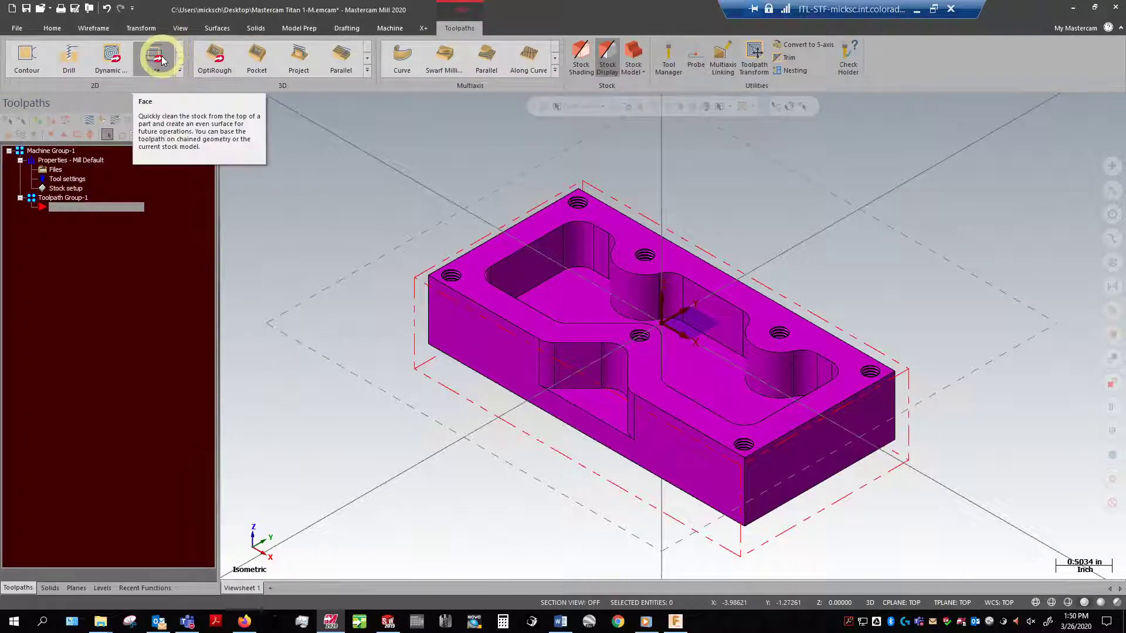
left_click(113, 297)
right_click(114, 302)
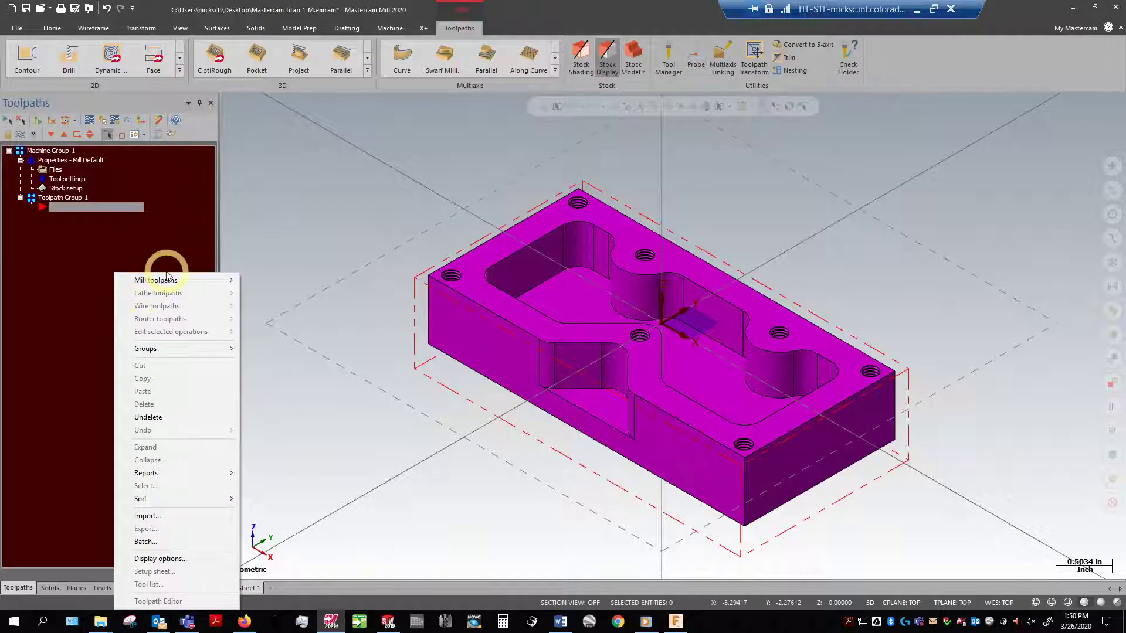
mouse_move(167, 279)
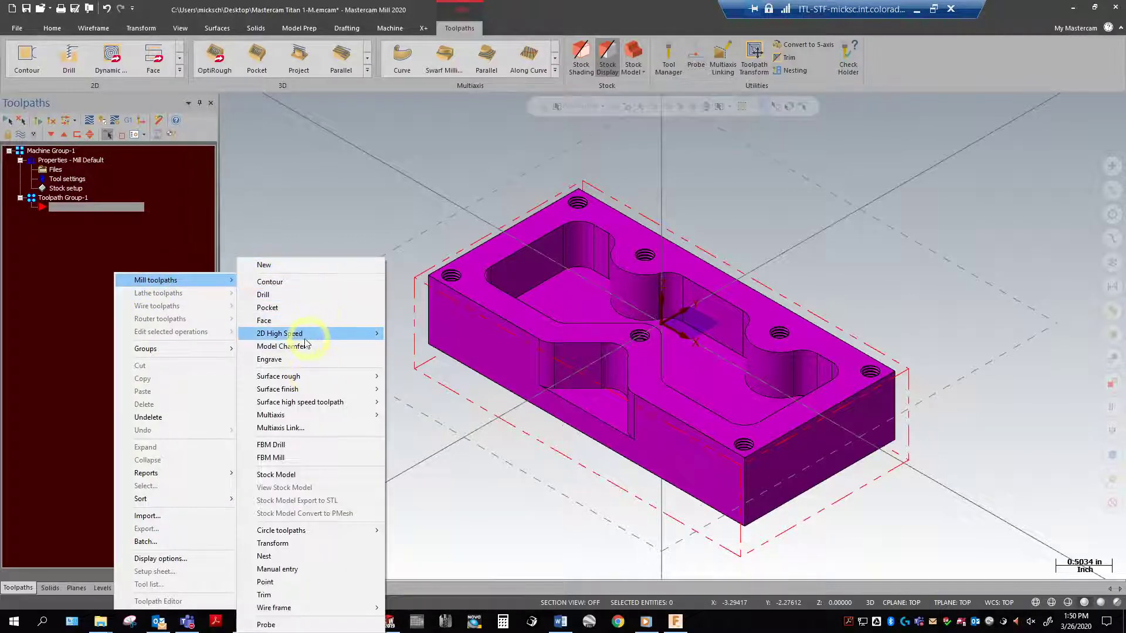
left_click(98, 363)
left_click(141, 71)
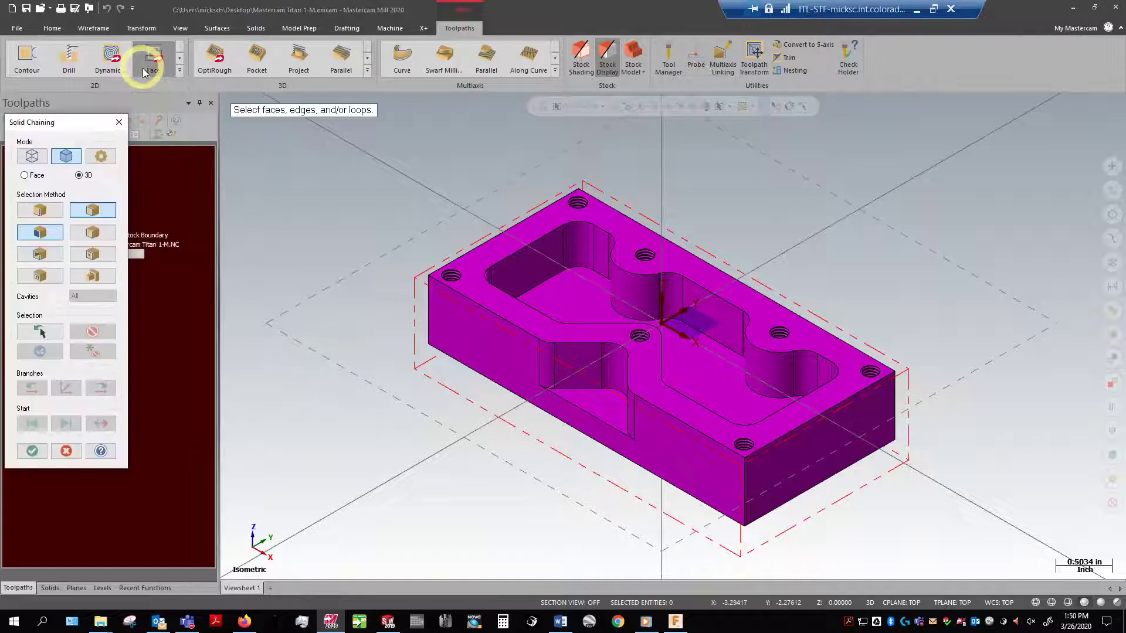
Move the Solid Chaining dialog away from the toolpath tree
left_click_drag(81, 129, 230, 182)
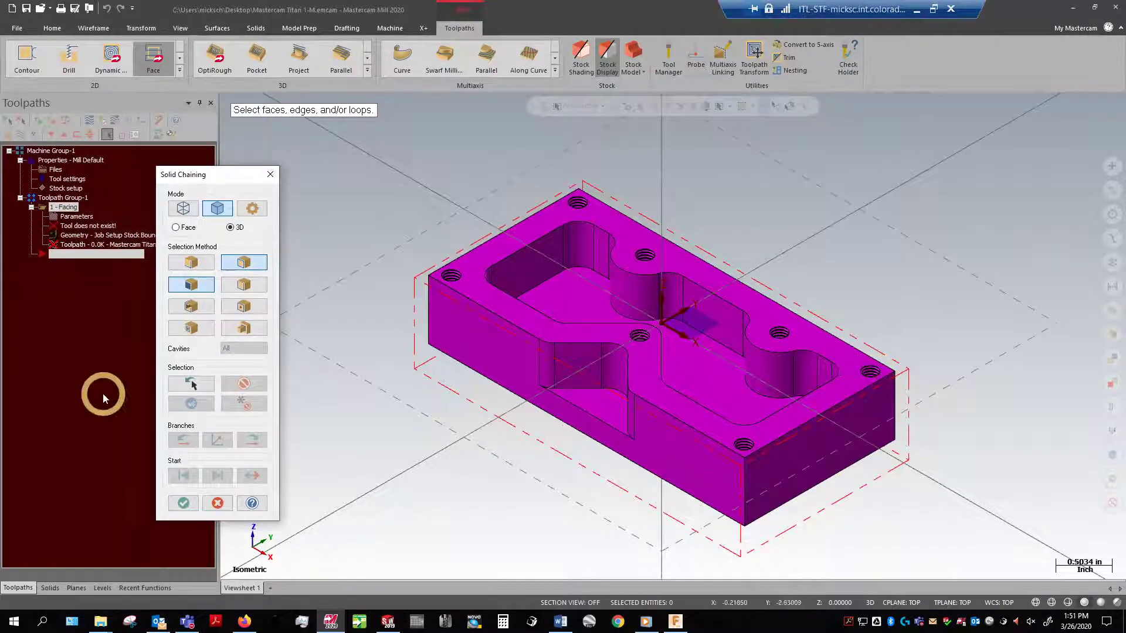
Accept the stock-boundary chaining and bring the Facing parameters dialog to the centre
left_click(184, 503)
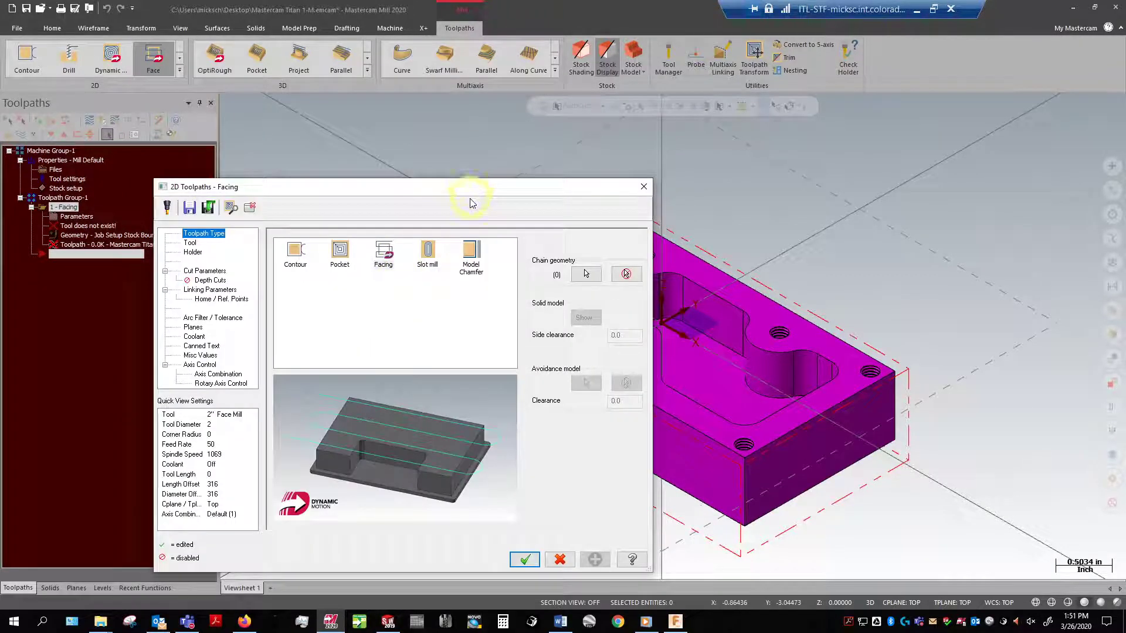
left_click_drag(471, 201, 222, 316)
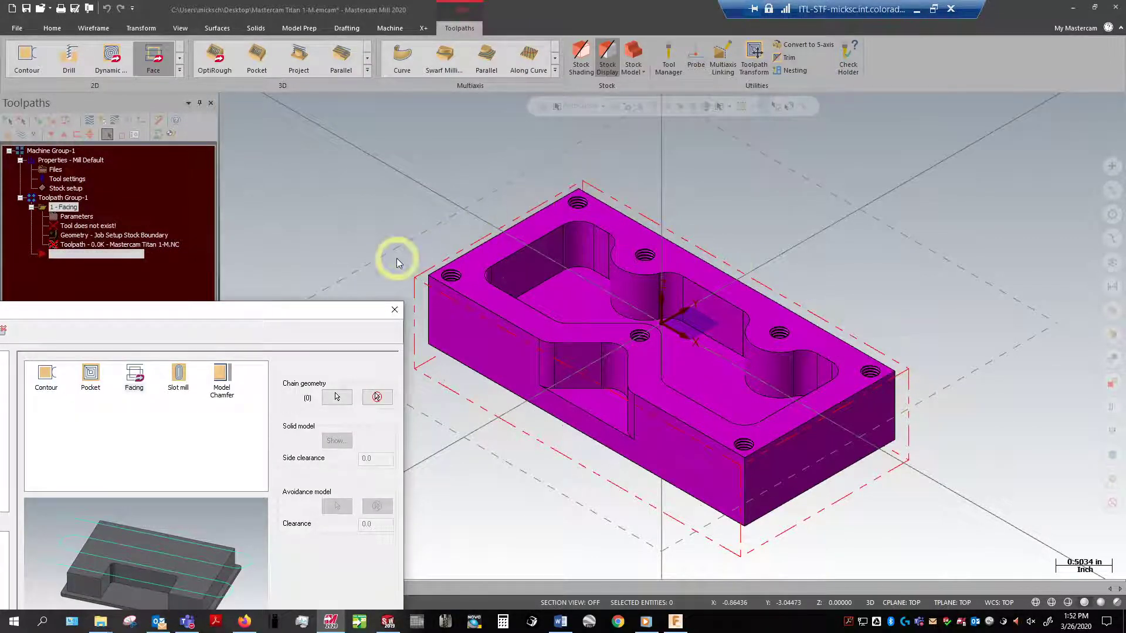
left_click_drag(342, 309, 620, 151)
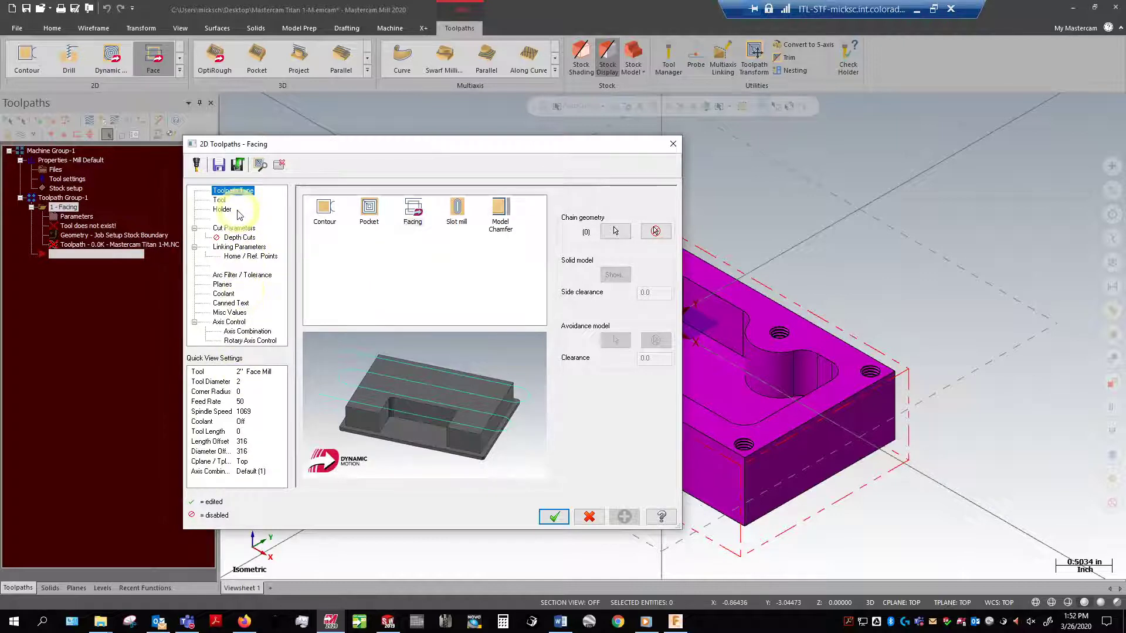
Review the Coolant, Misc Values and Axis Combination pages, ending on Tool with the 2" Face Mill
left_click(226, 258)
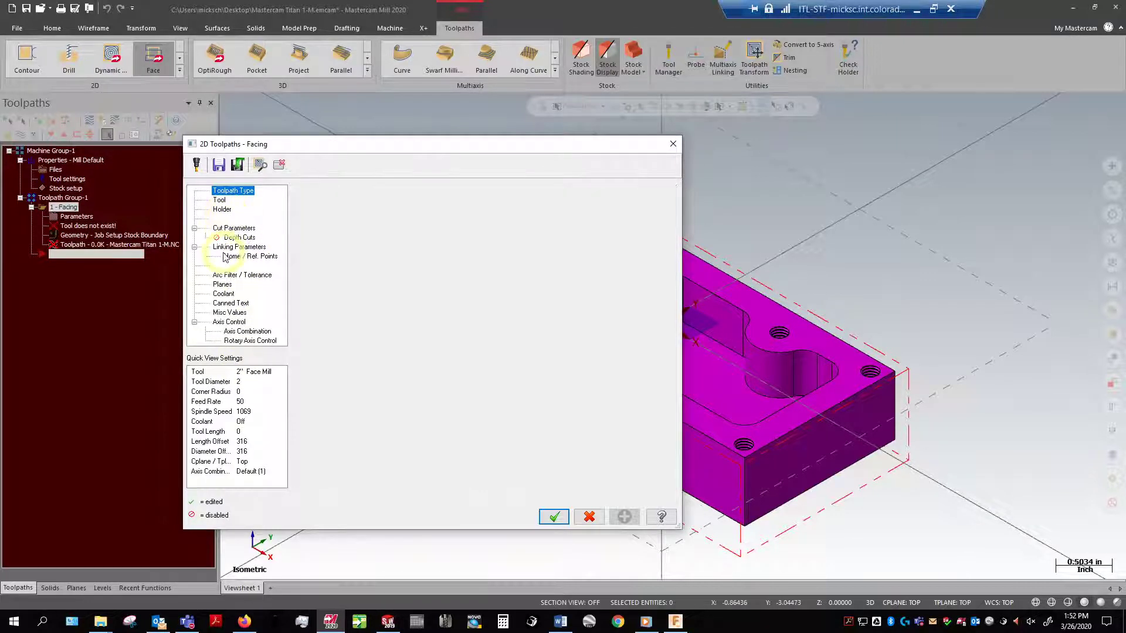
left_click(225, 294)
left_click(232, 313)
left_click(244, 331)
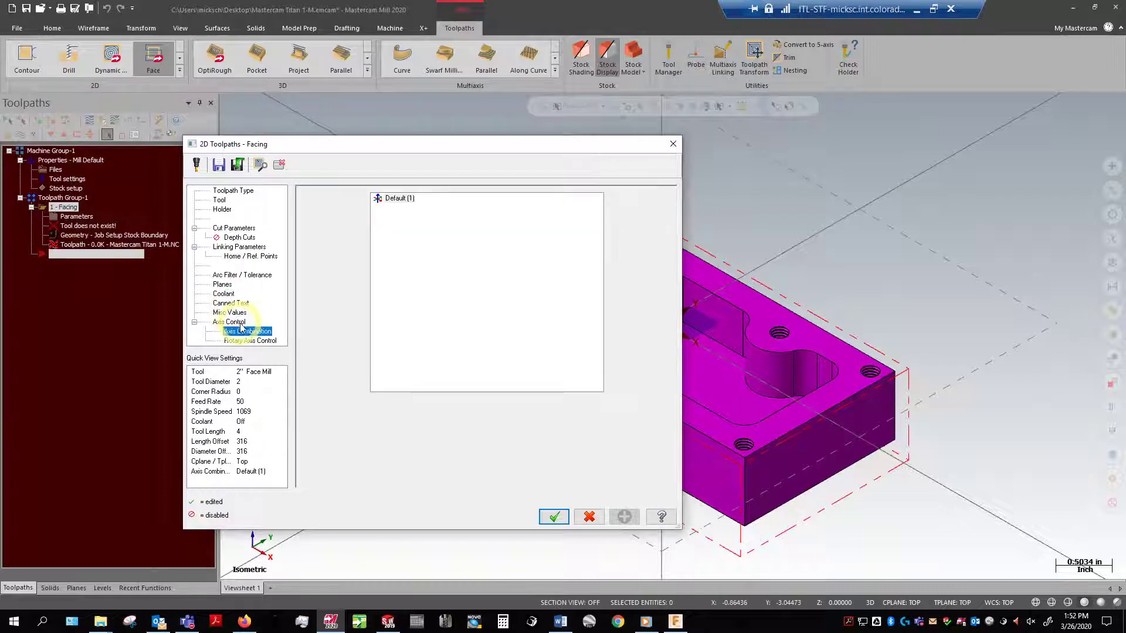
left_click(227, 200)
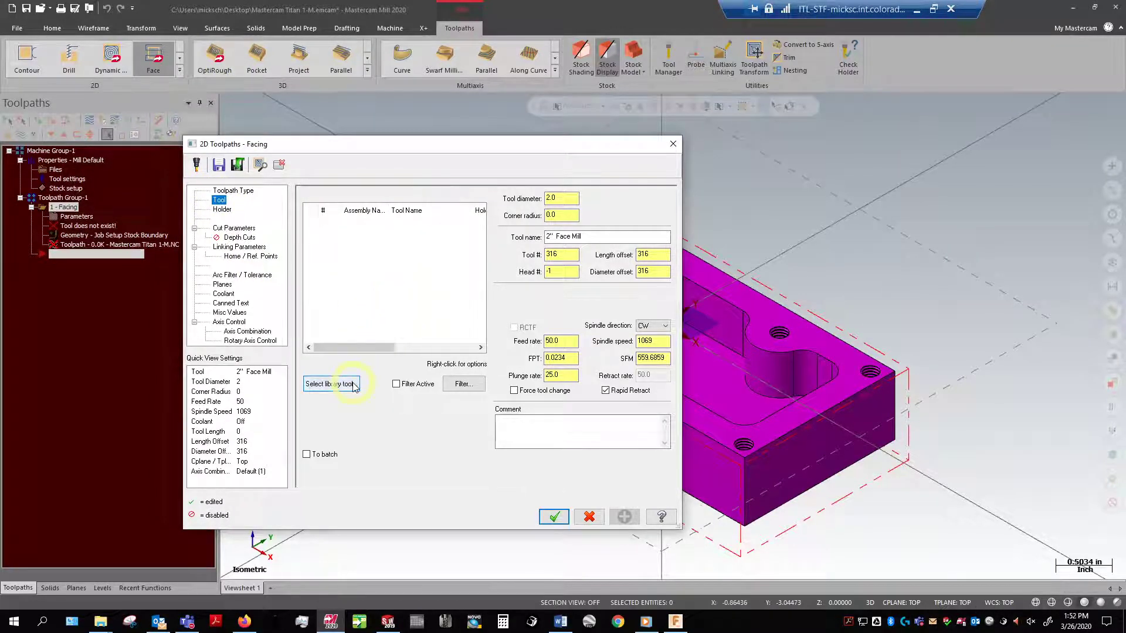
Open the tool library and filter its list to flat endmills
left_click(332, 384)
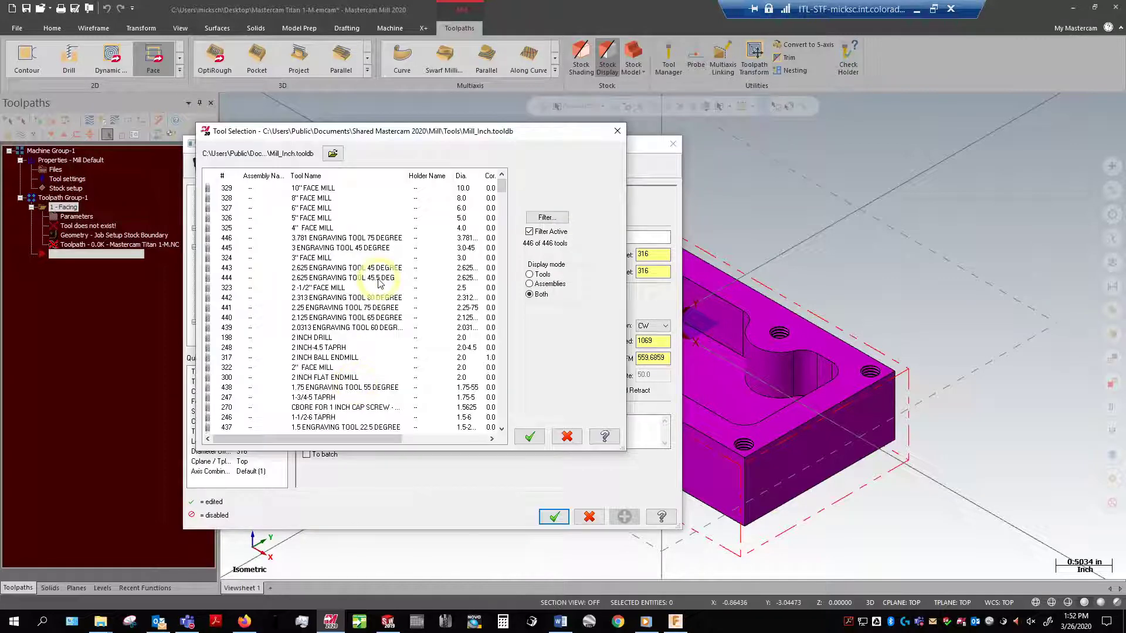
scroll(404, 291, "down", 20)
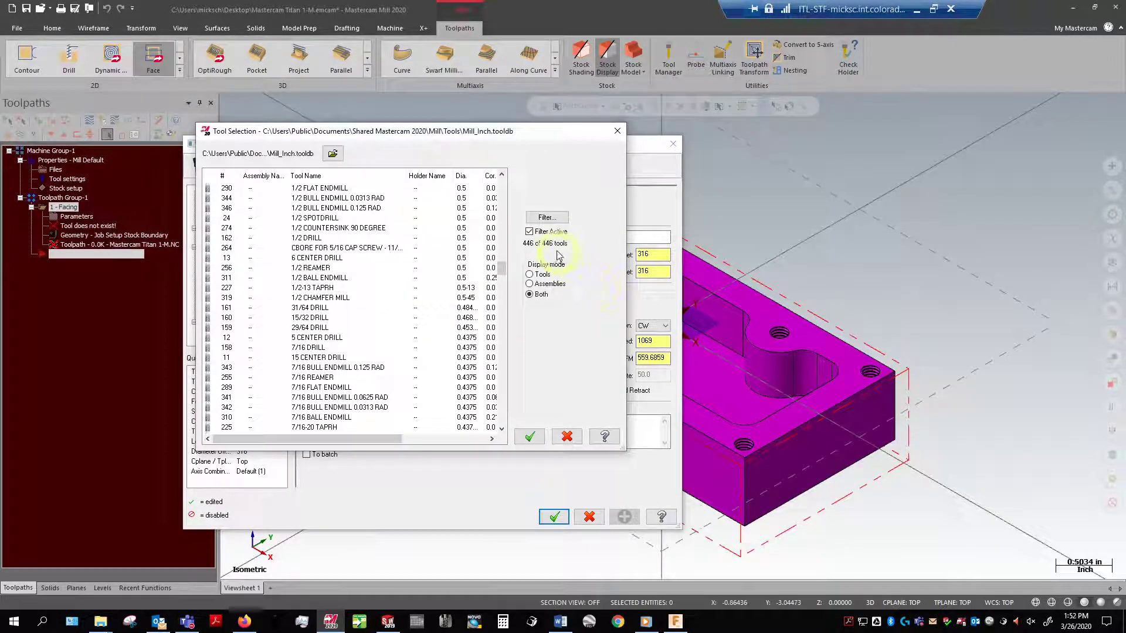
scroll(422, 307, "down", 20)
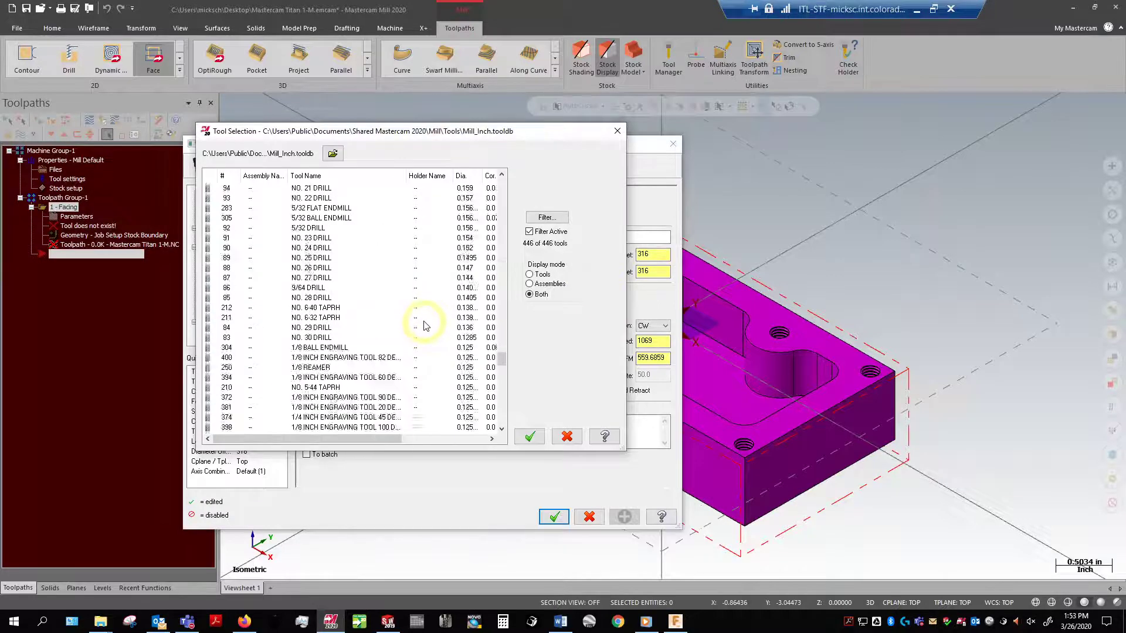
scroll(418, 321, "up", 20)
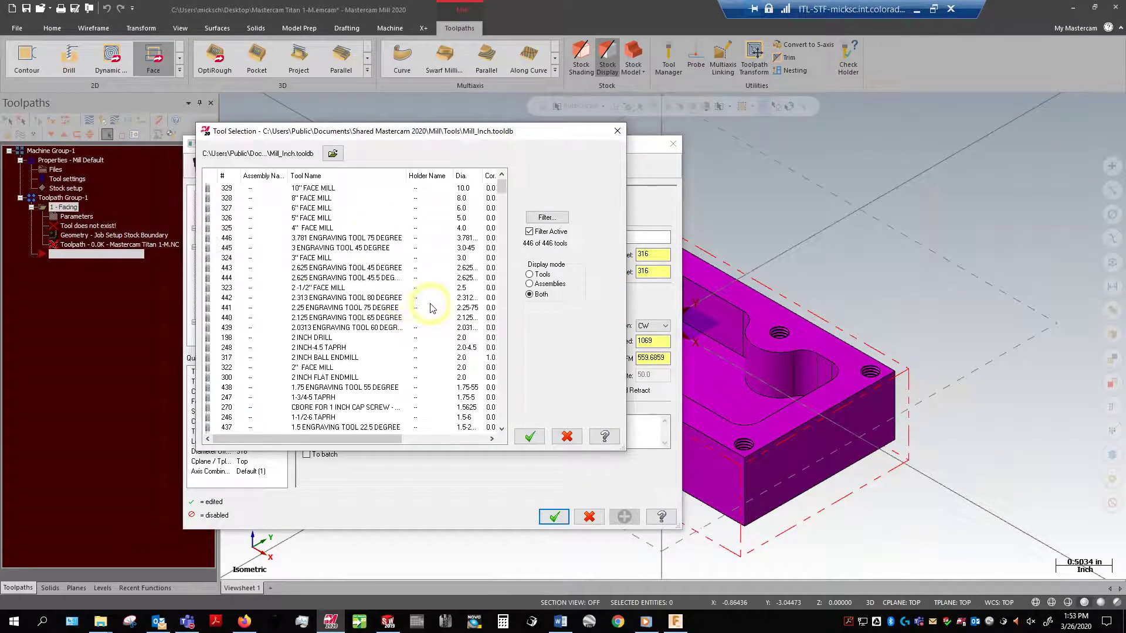
left_click(548, 218)
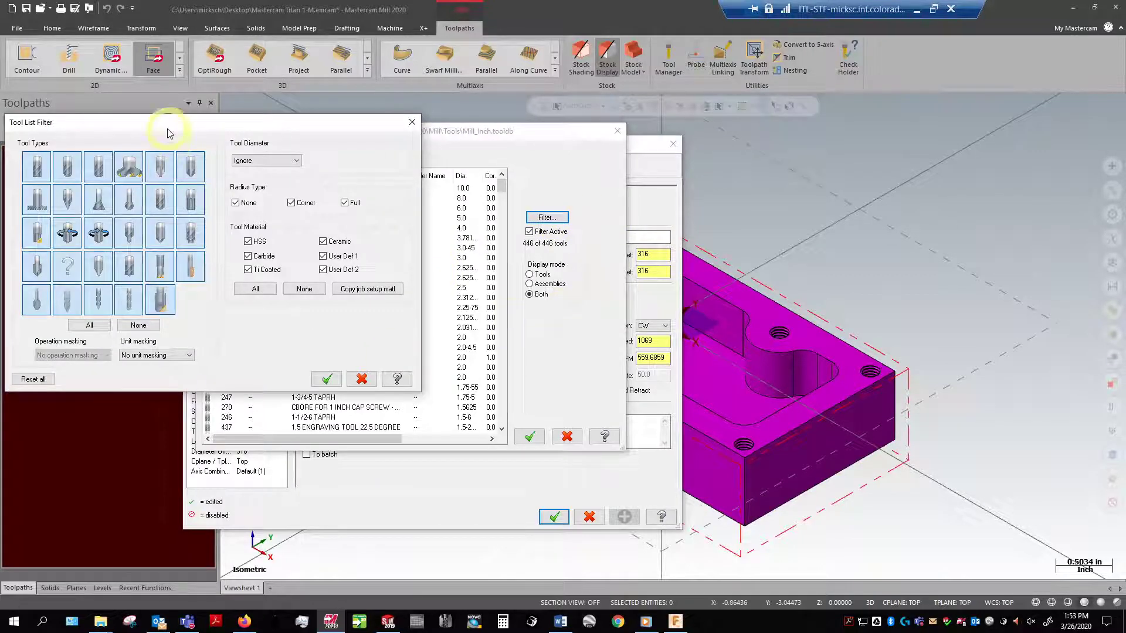
left_click_drag(167, 133, 329, 133)
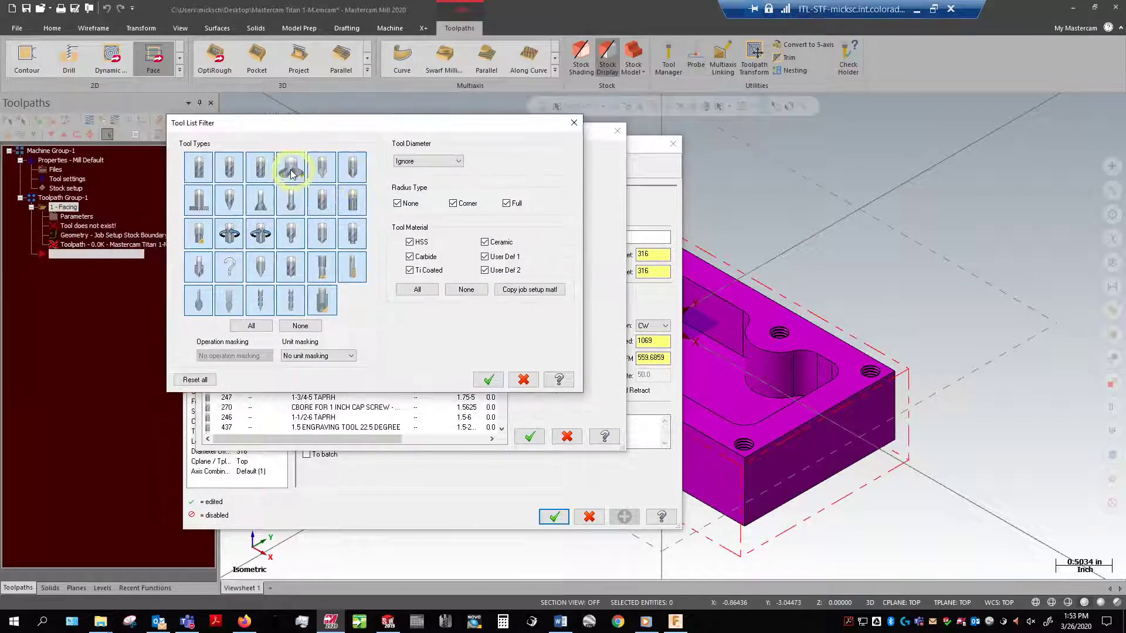
left_click(152, 176)
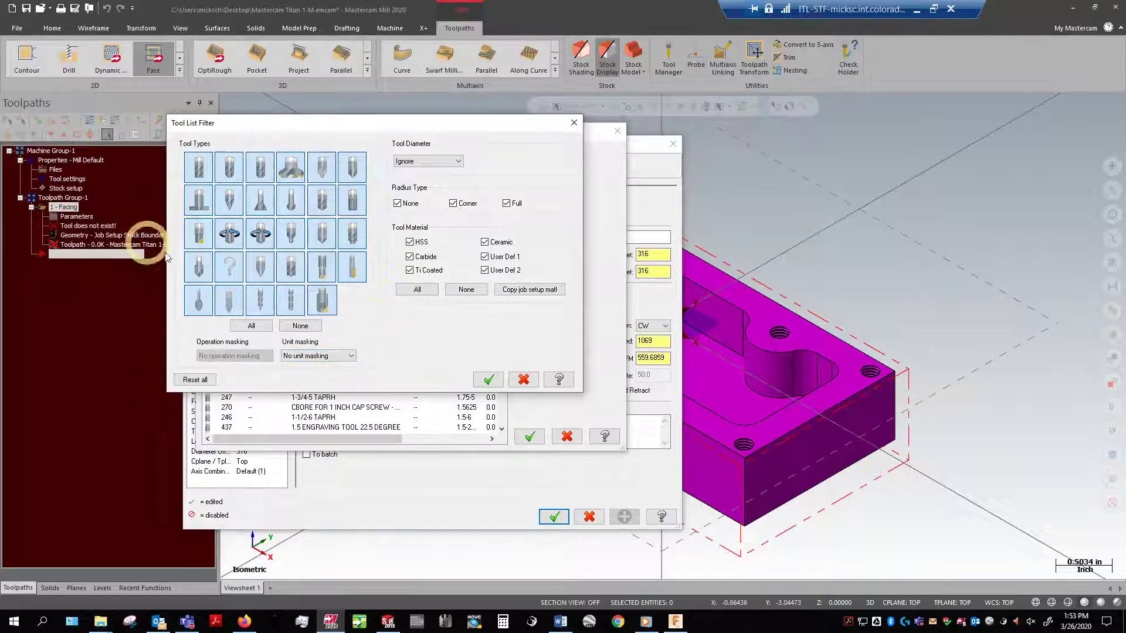
left_click(333, 203)
left_click(205, 170)
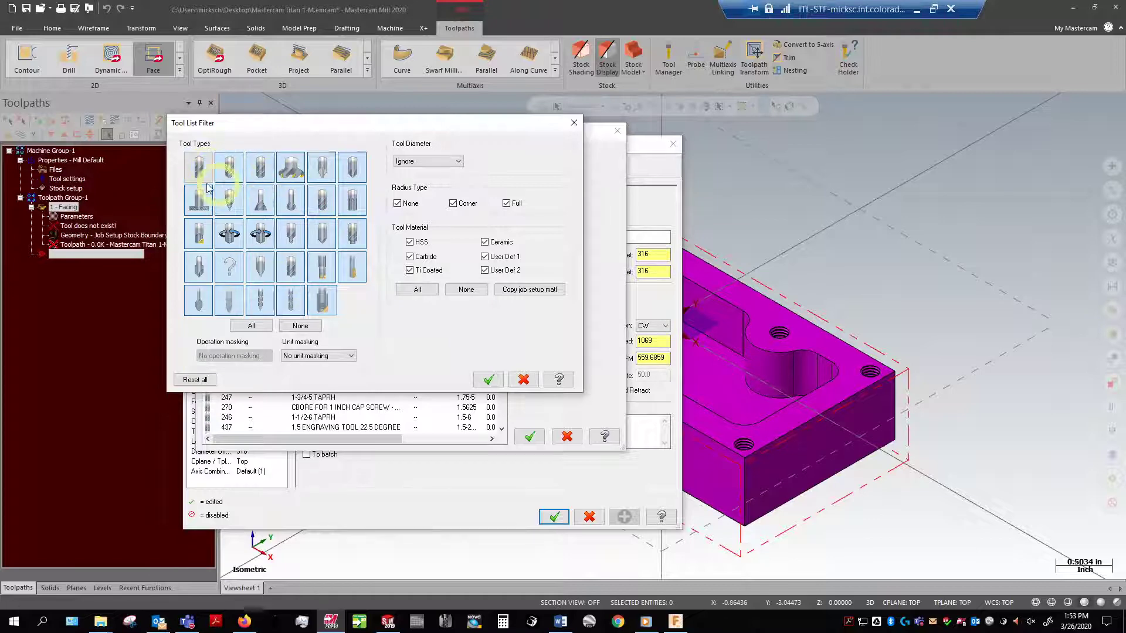
left_click(201, 161)
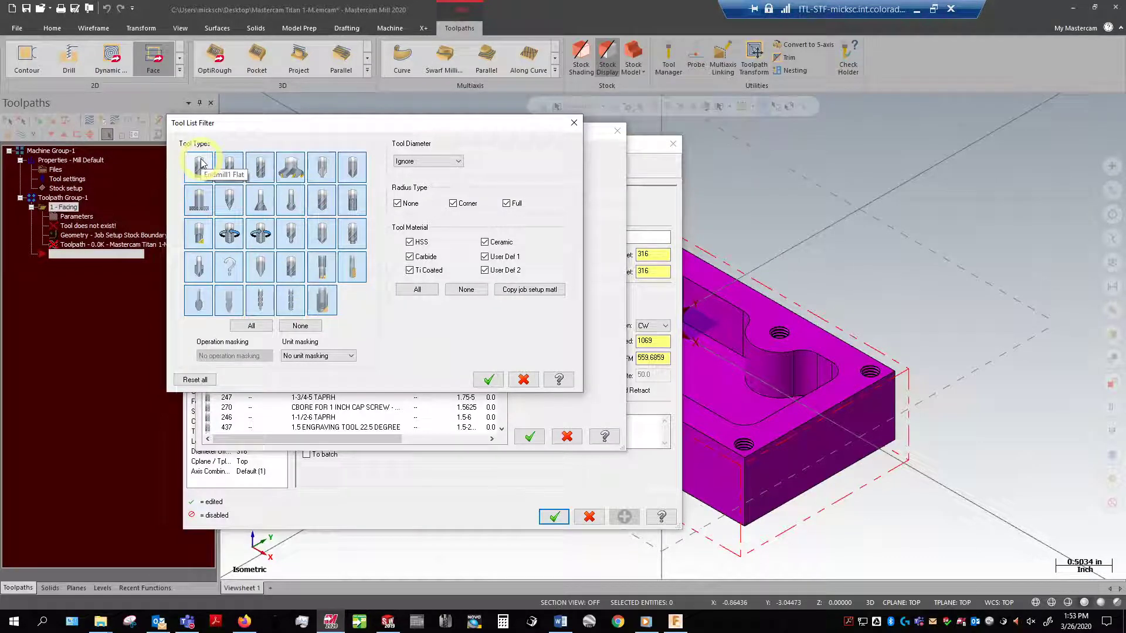
key("Return")
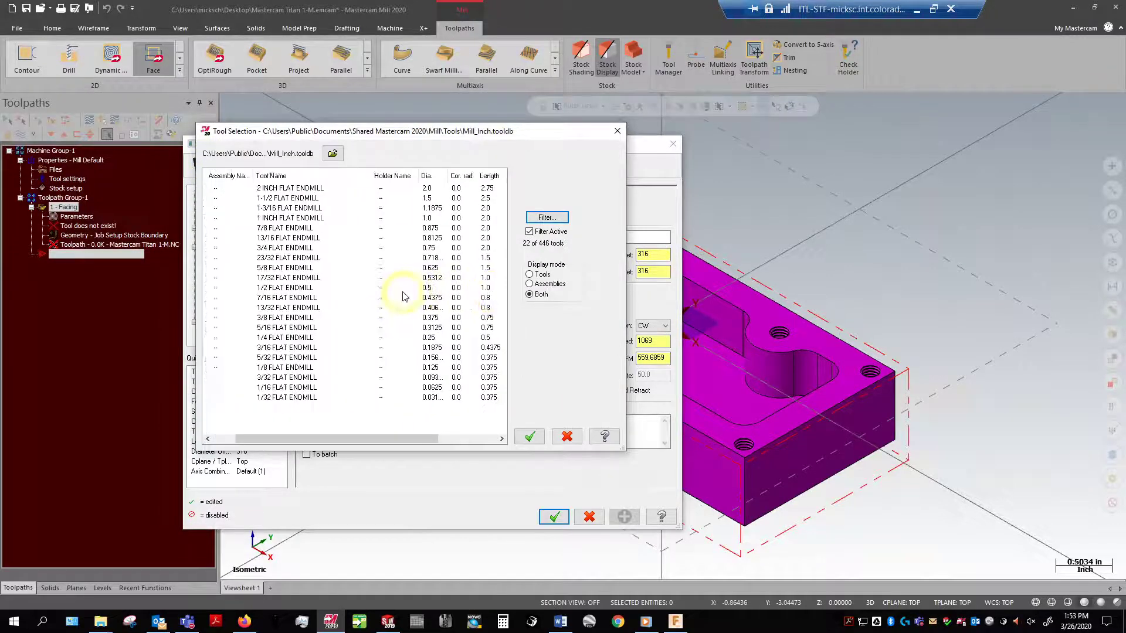
Refilter the library to face mills and load the 2" FACE MILL
left_click(530, 231)
left_click(545, 217)
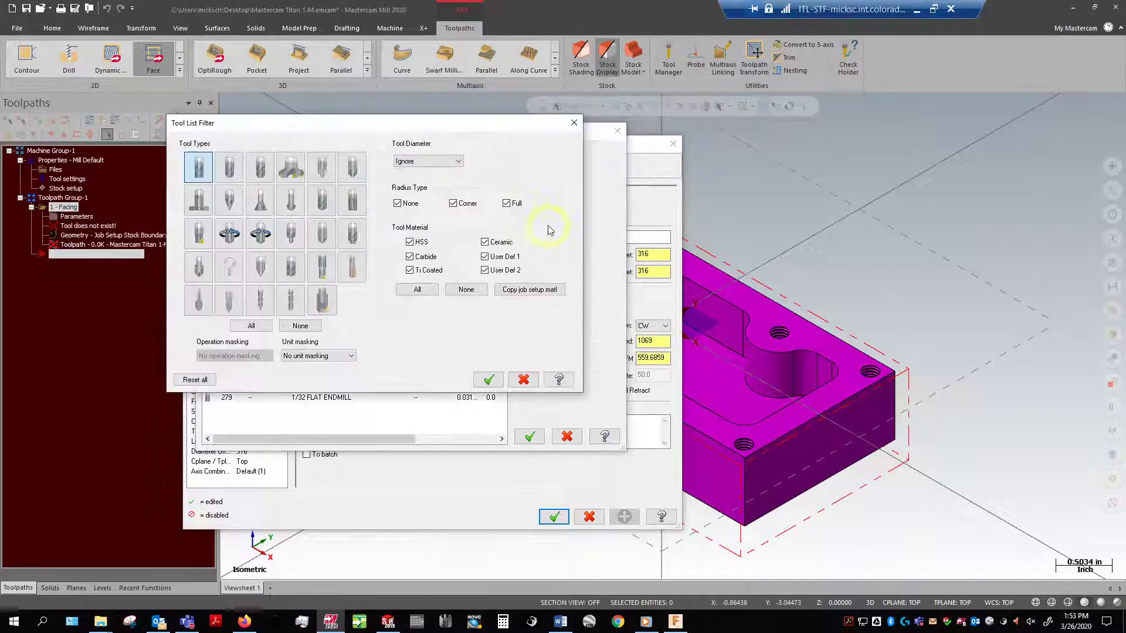
left_click(300, 168)
key("Return")
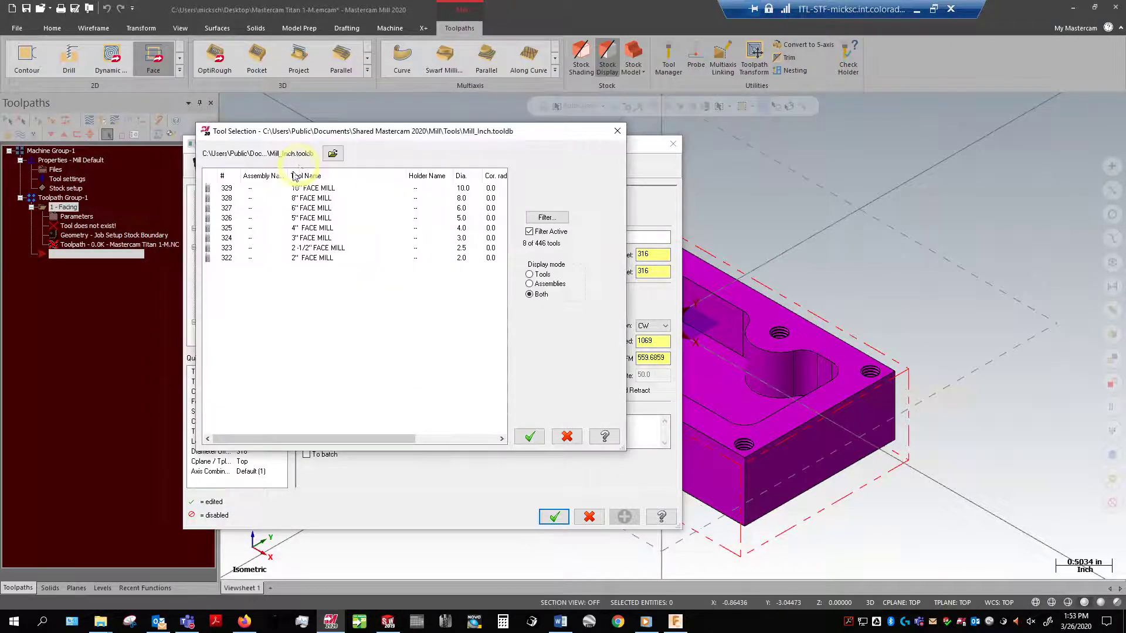
left_click(304, 258)
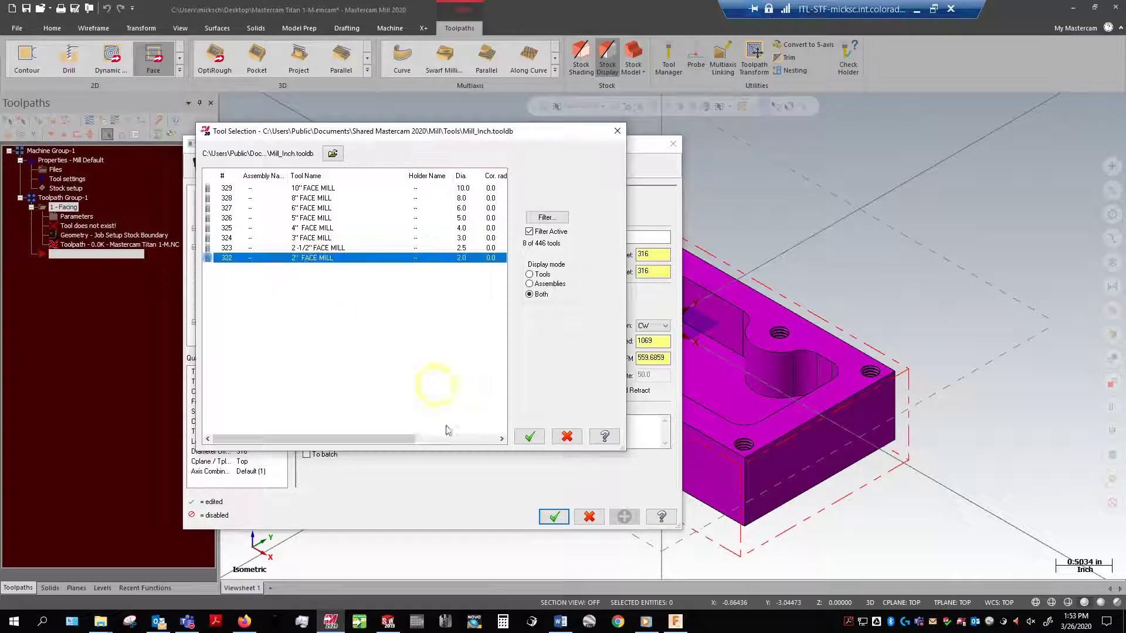
left_click(529, 437)
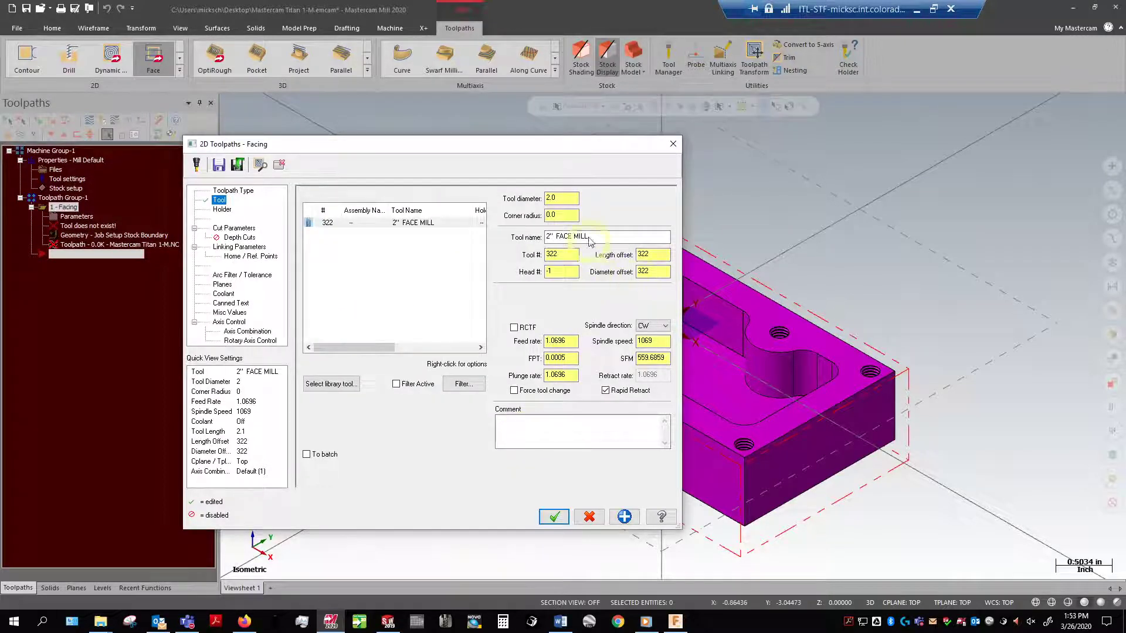
Enter the operation comment FACE THE PART
left_click(795, 393)
left_click(522, 435)
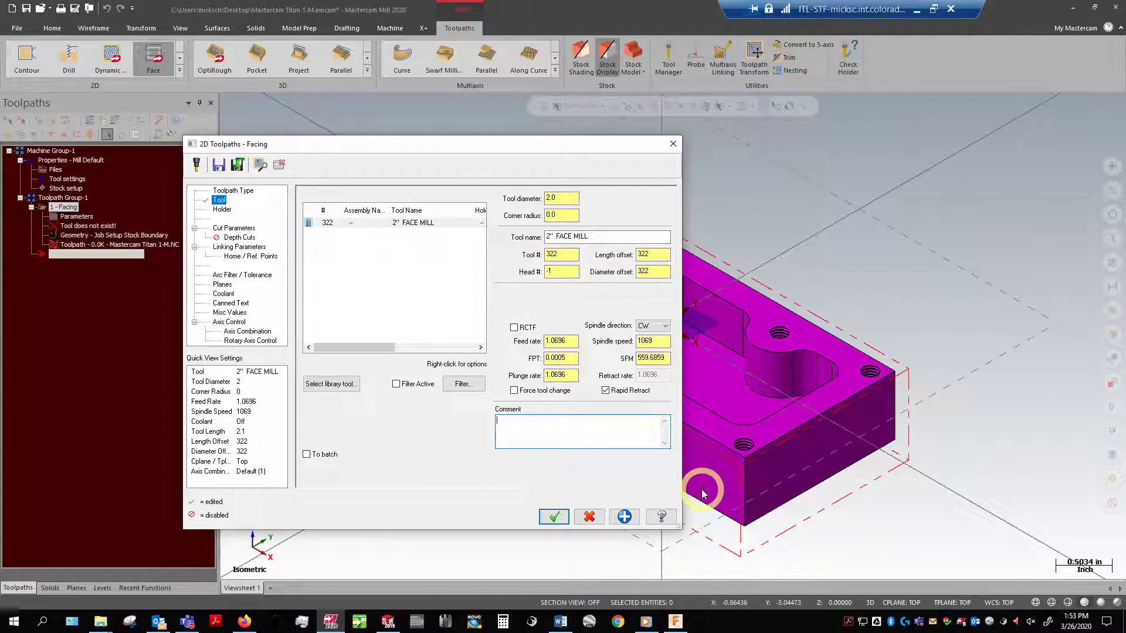
type("THE PART")
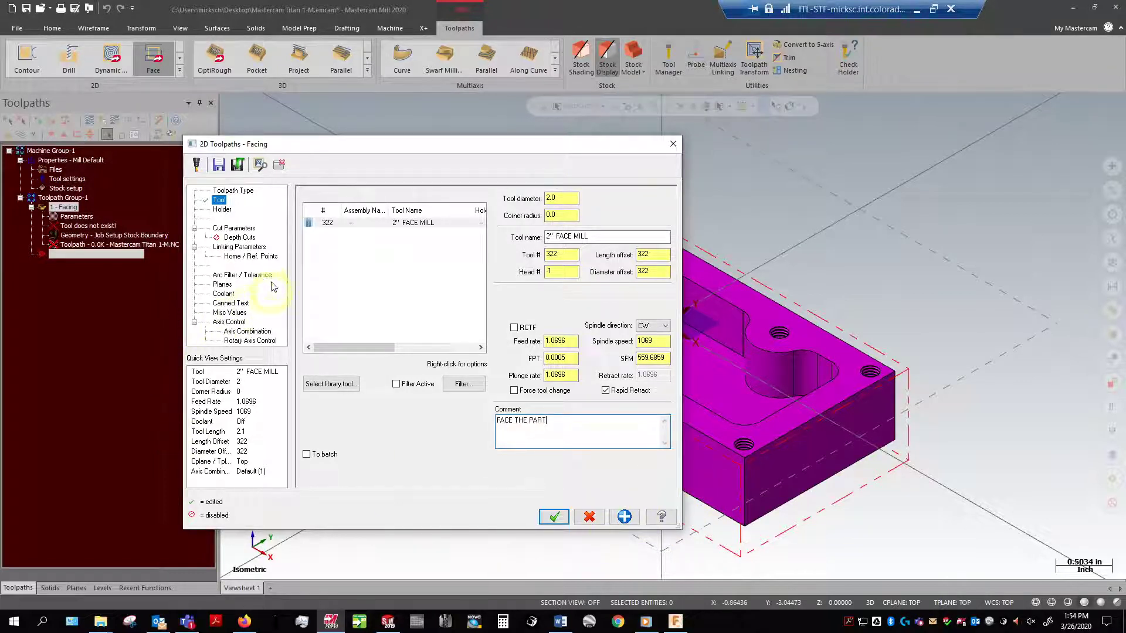
Set Zigzag cut style and 0 stock on floors, keeping Even number of passes checked
left_click(250, 229)
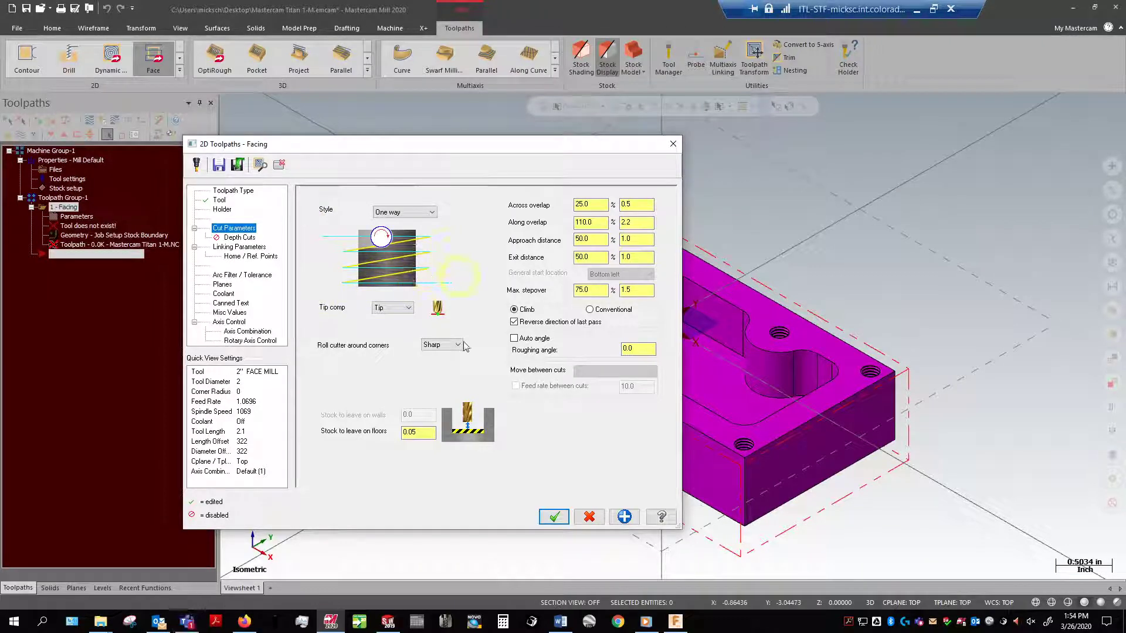
left_click(433, 214)
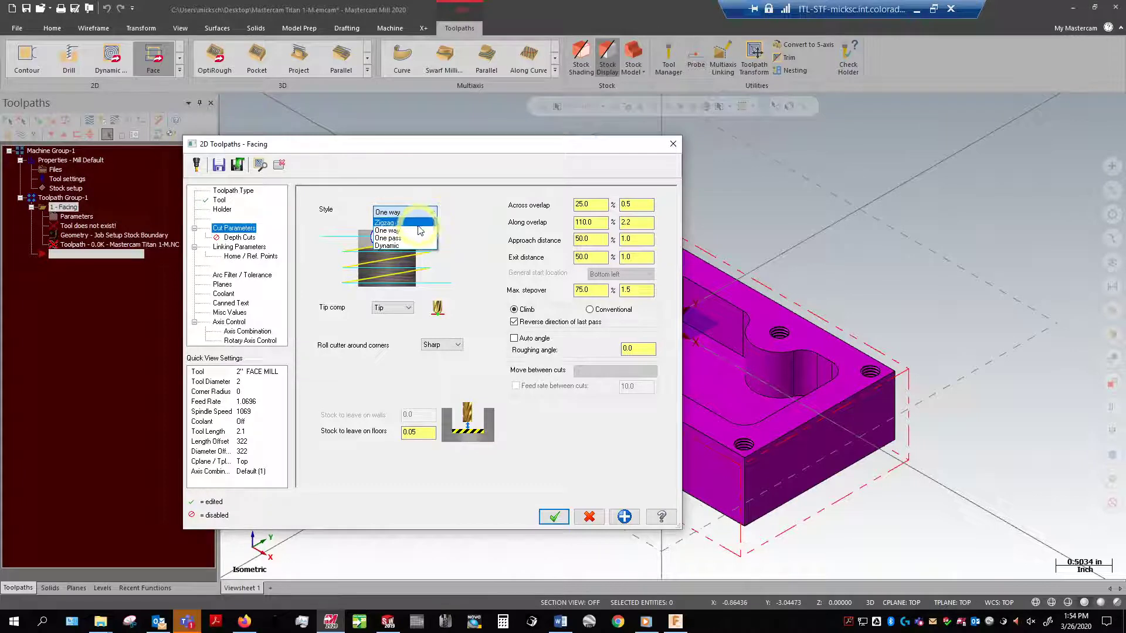
left_click(417, 226)
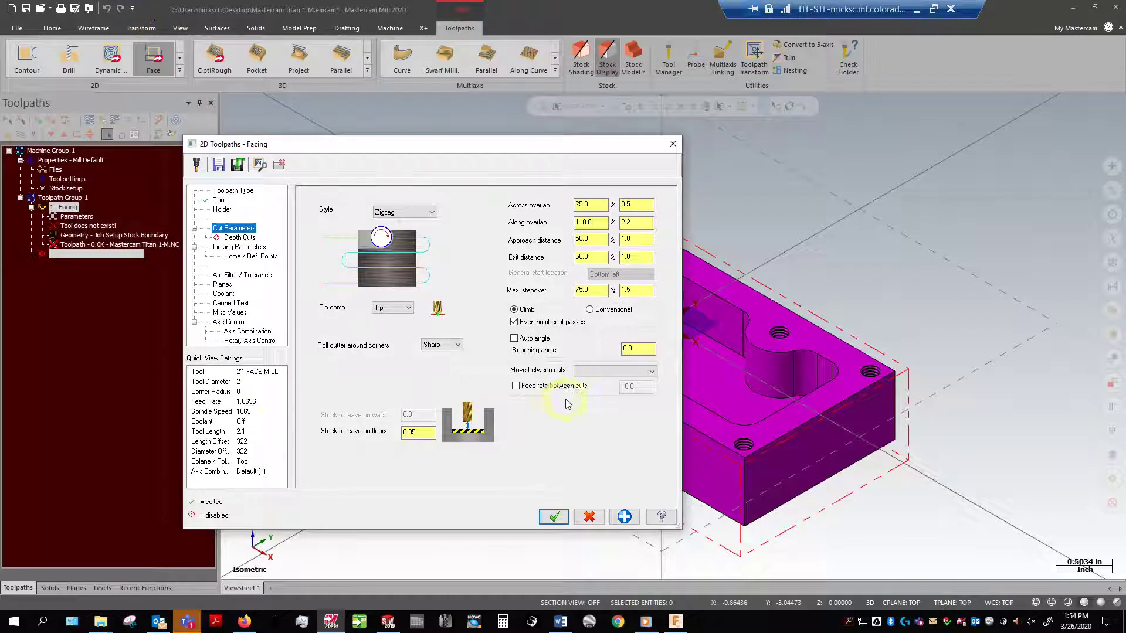
double_click(417, 434)
type("0")
key("Return")
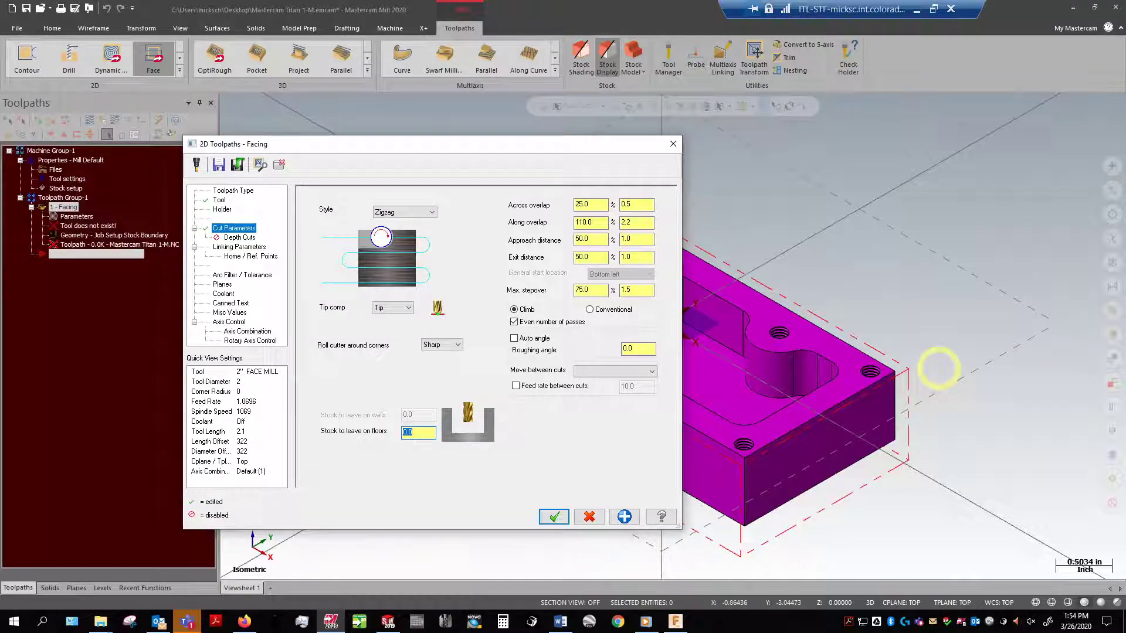
left_click(636, 346)
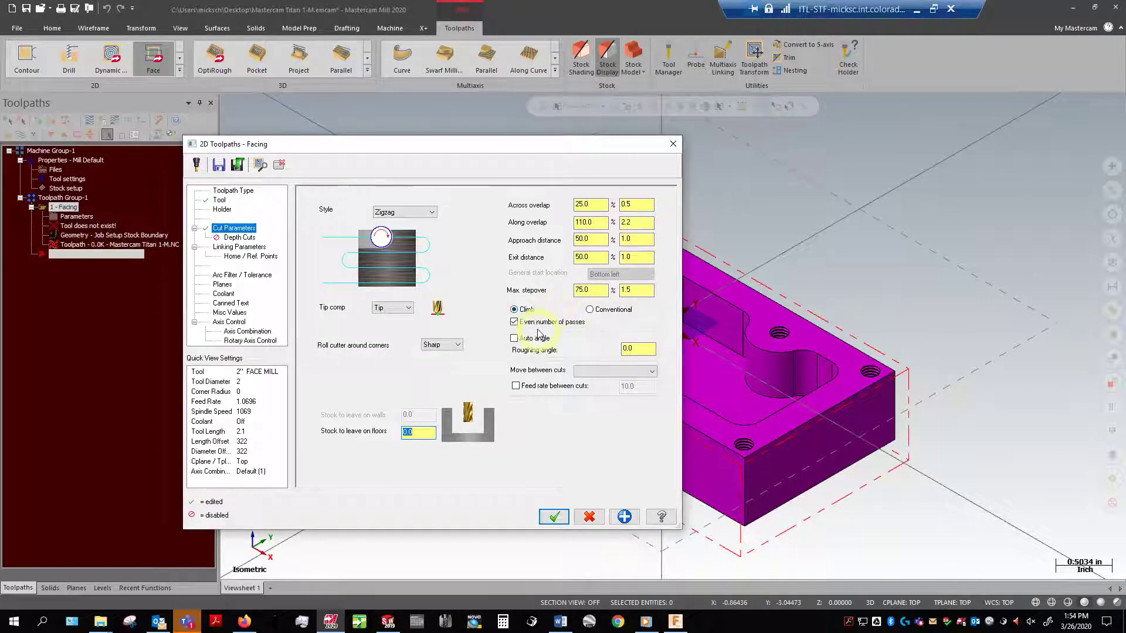
left_click(515, 323)
left_click(514, 322)
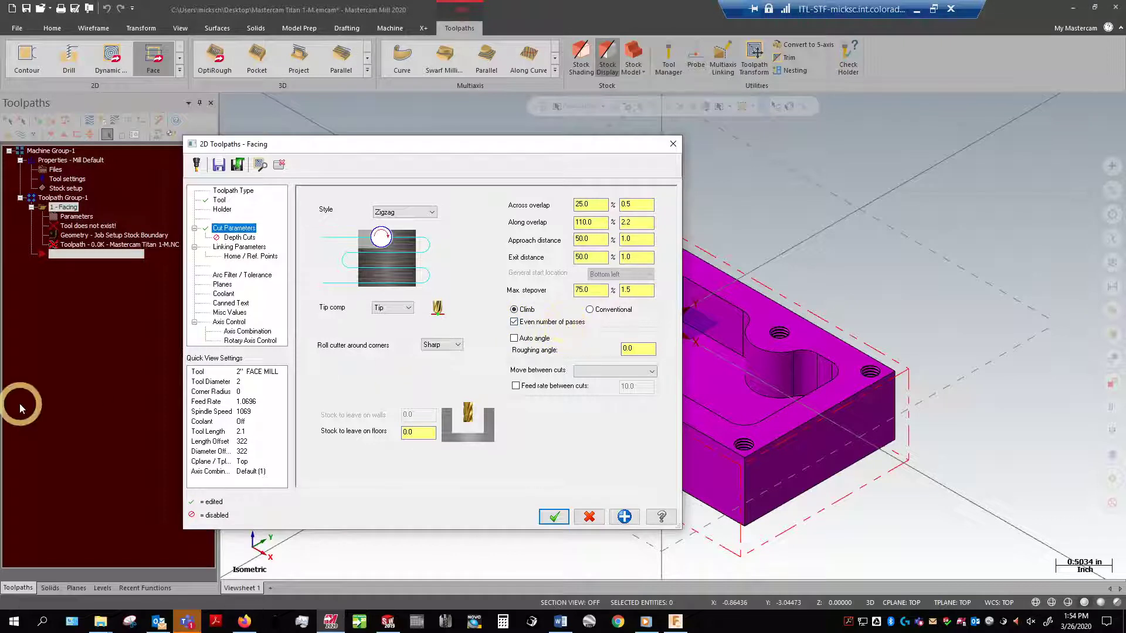
Try the Depth cuts max rough step and finish cuts, leaving depth cuts disabled for one pass
left_click(240, 238)
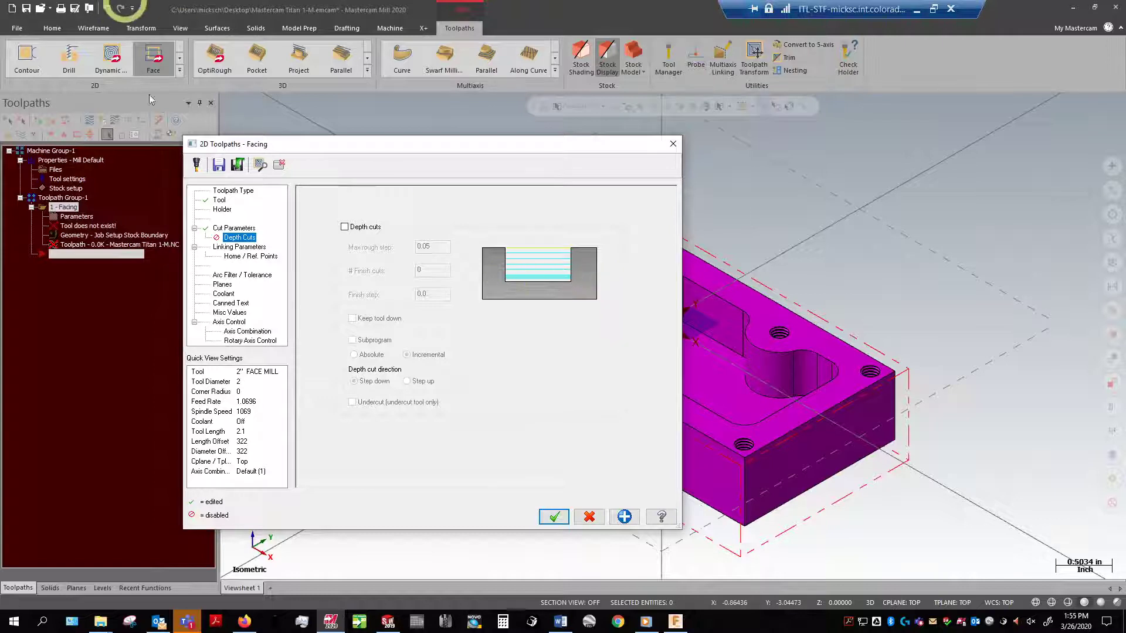
left_click(375, 228)
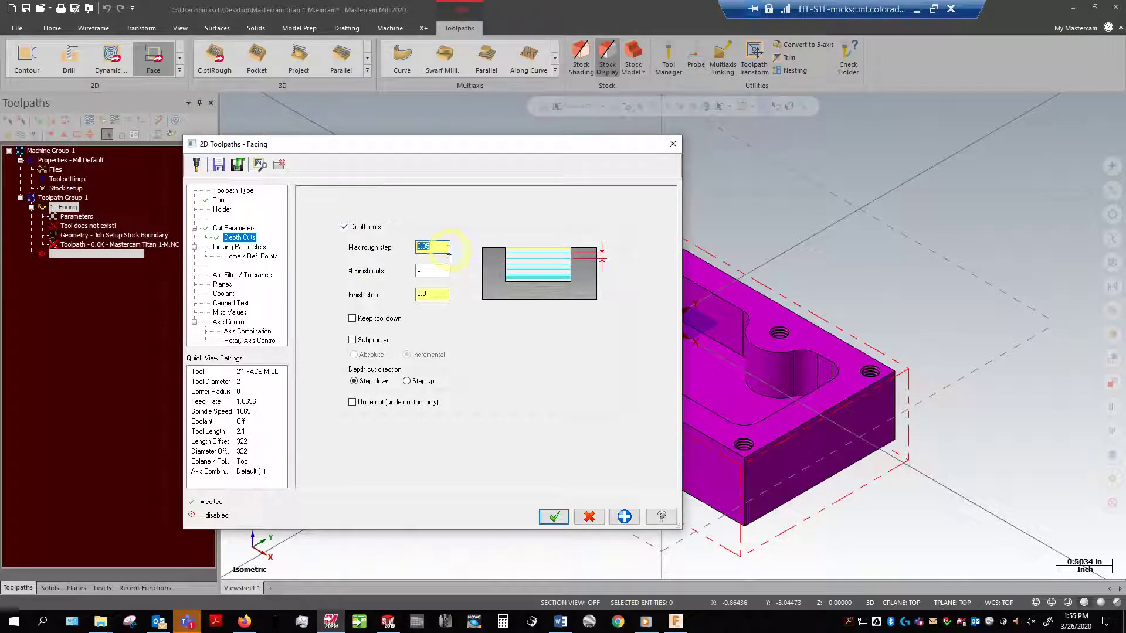
left_click(448, 251)
left_click(421, 272)
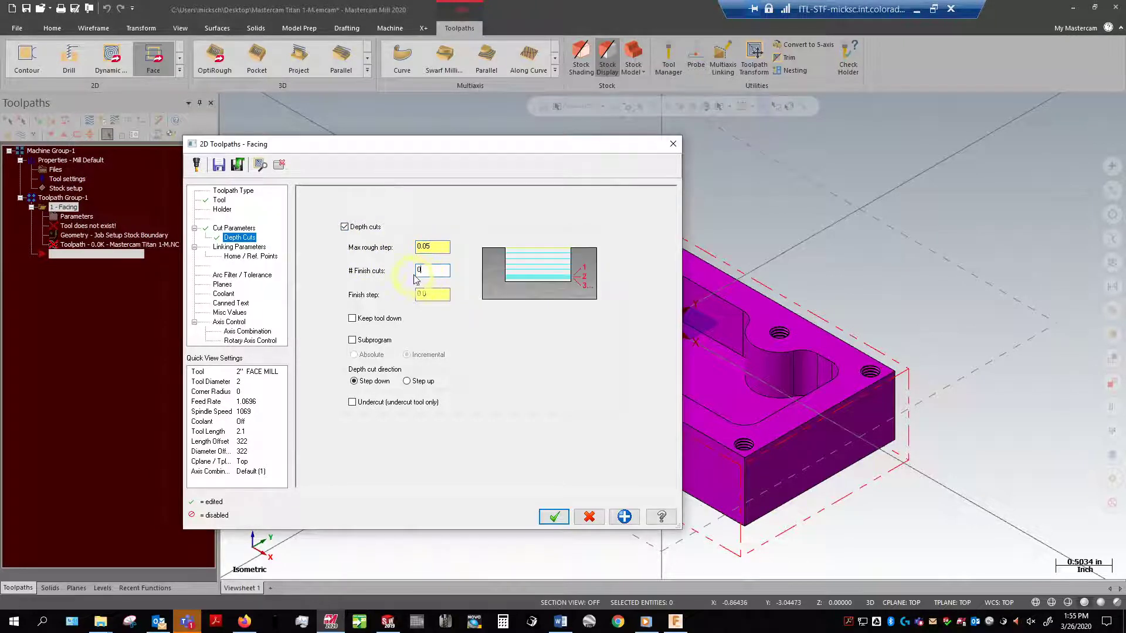
left_click(437, 249)
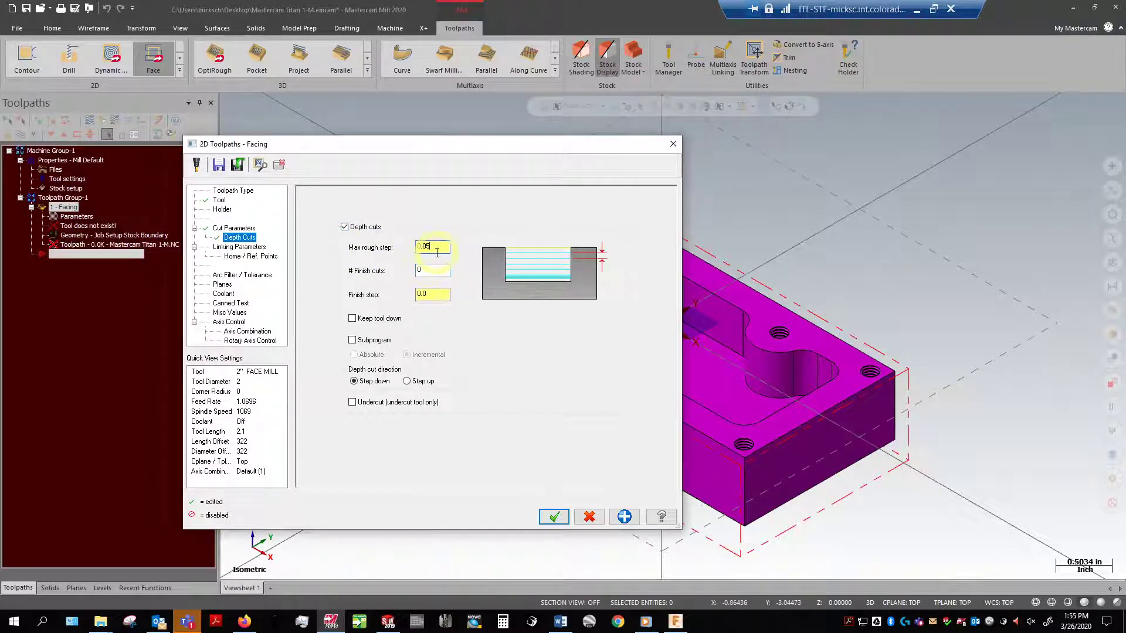
left_click(344, 227)
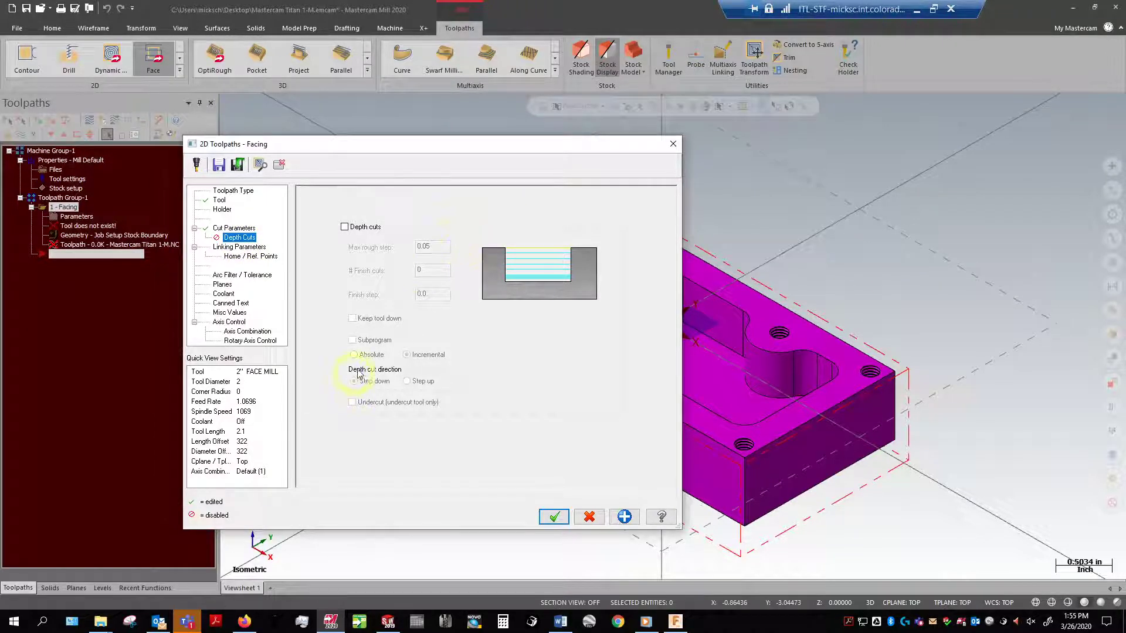
left_click(369, 233)
left_click(422, 247)
double_click(439, 245)
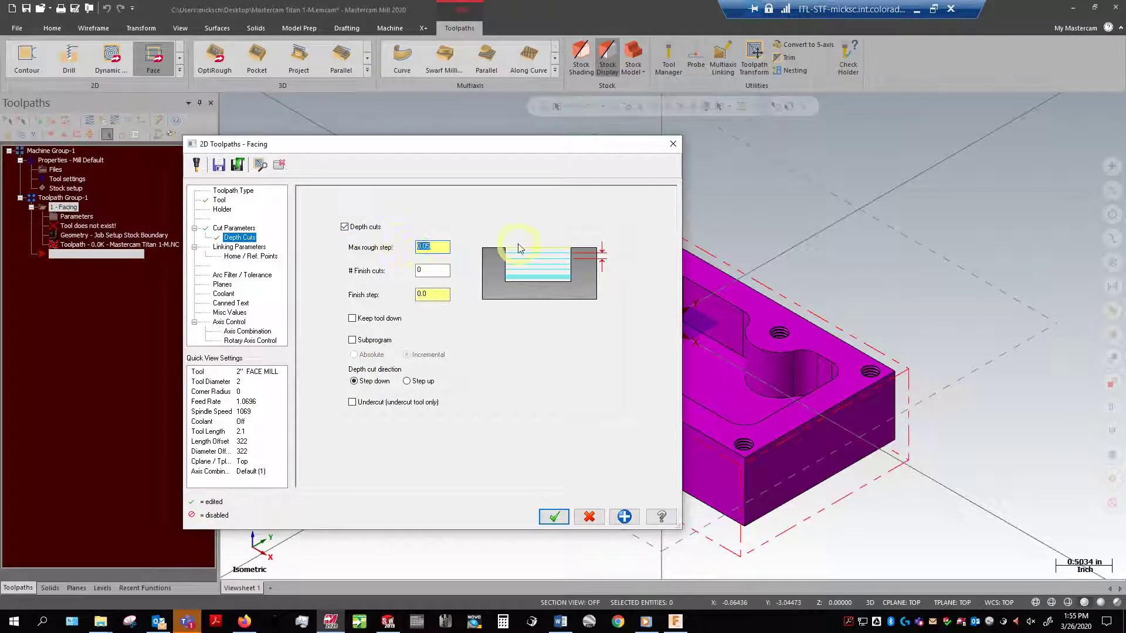
left_click(379, 229)
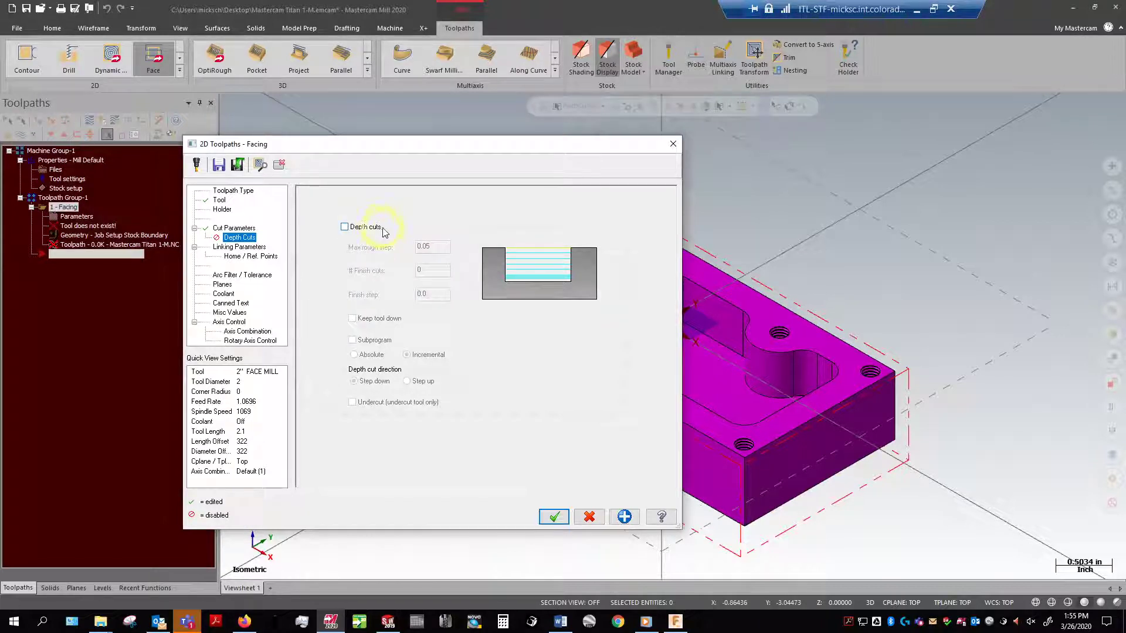
left_click(258, 247)
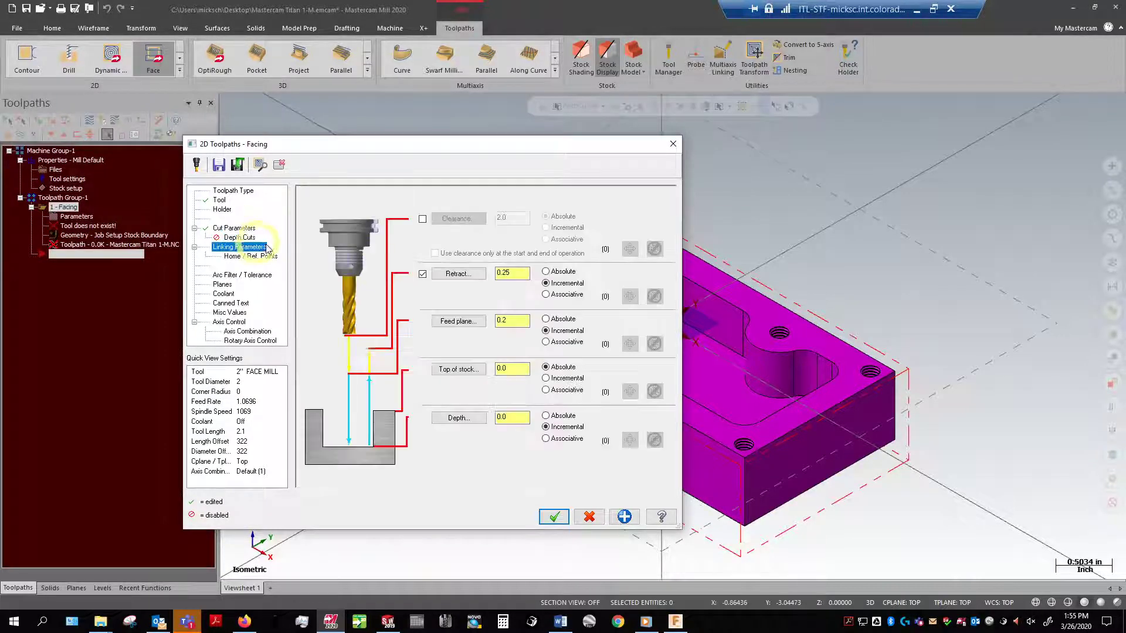
Confirm the 0.0 Depth in Linking Parameters and accept the facing settings
right_click(524, 419)
left_click(508, 416)
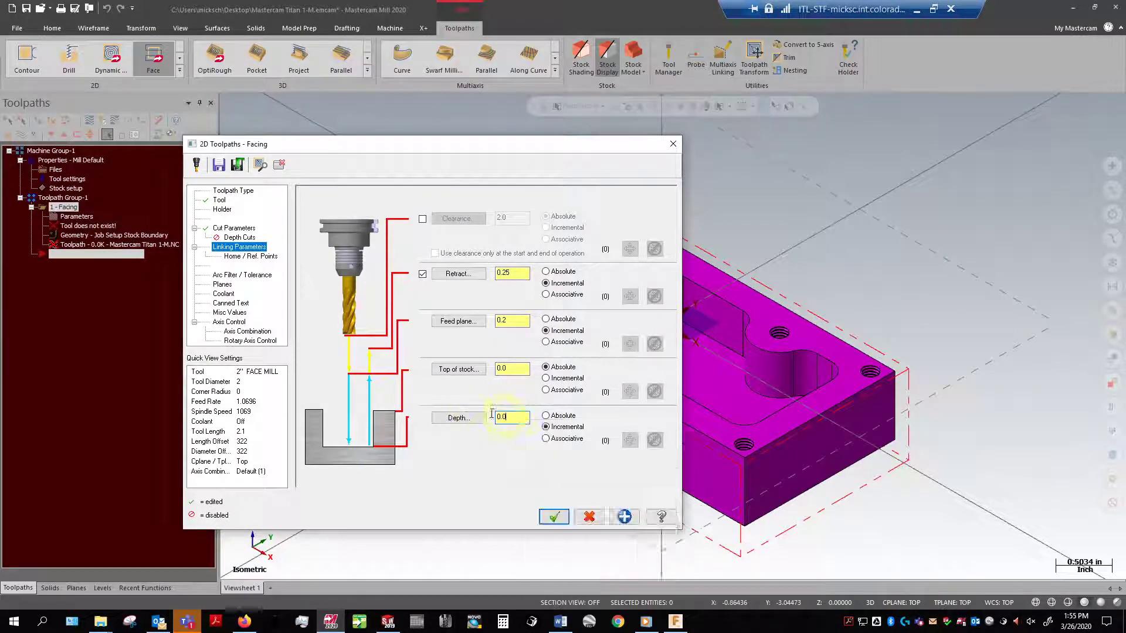
double_click(499, 417)
left_click(552, 517)
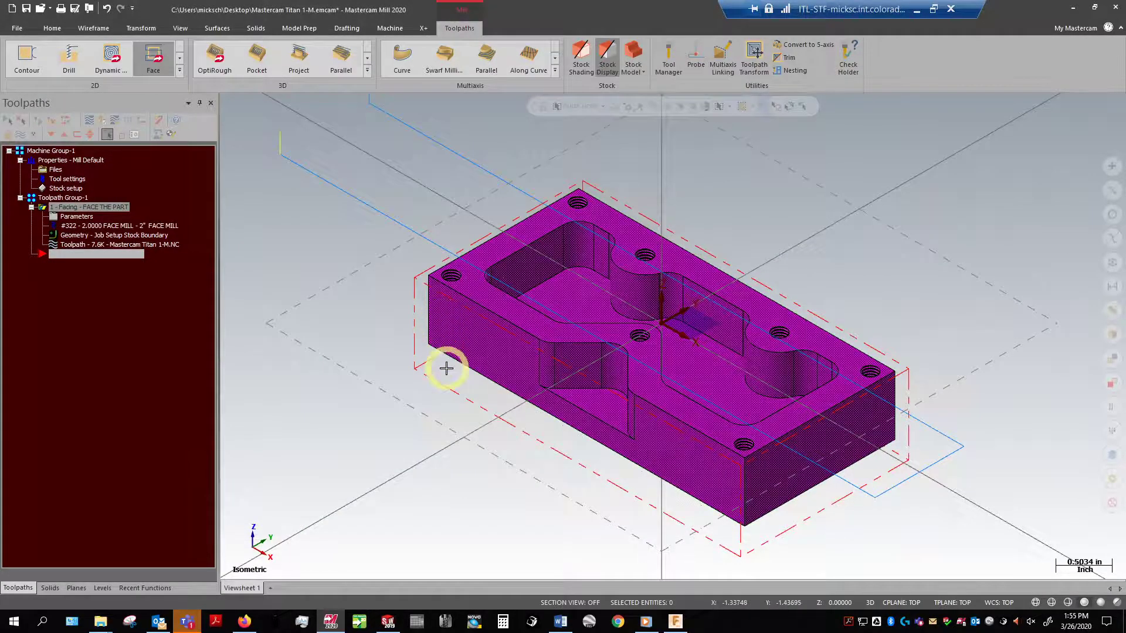
scroll(444, 371, "down", 2)
middle_click_drag(470, 385, 525, 375)
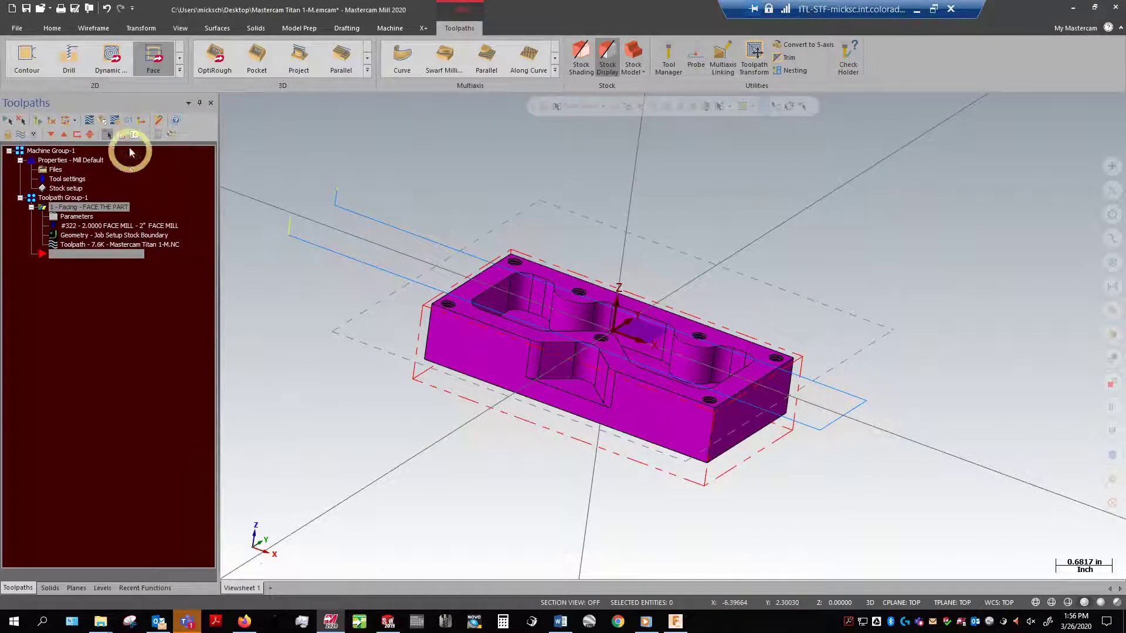
Open Backplot for FACE THE PART, reposition its window and toggle the toolpath display
left_click(89, 121)
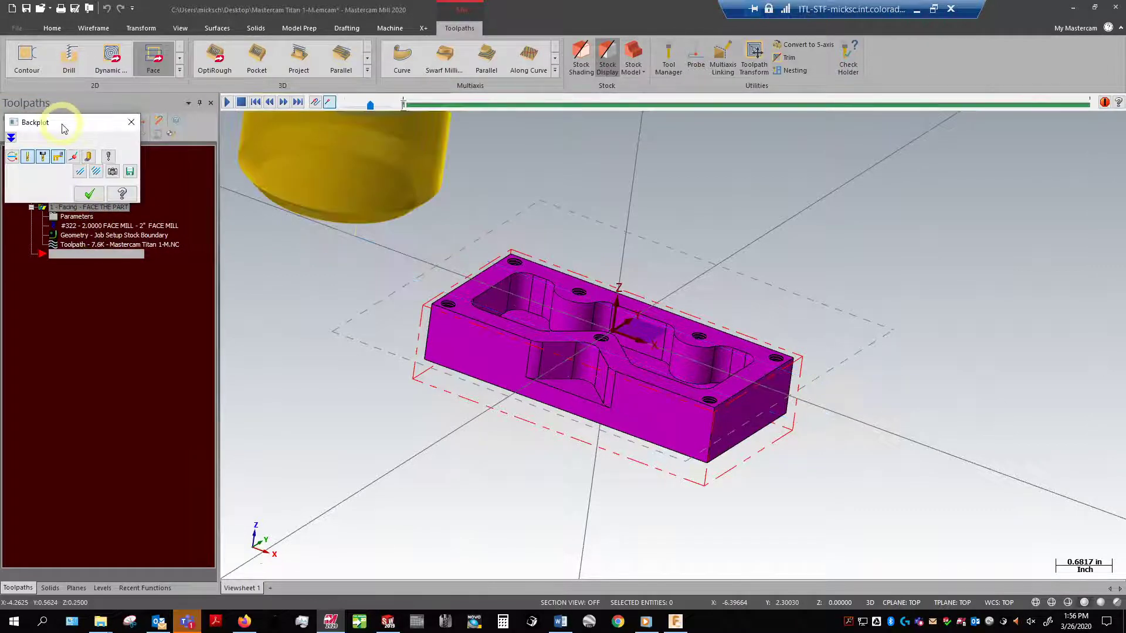
left_click_drag(59, 119, 197, 260)
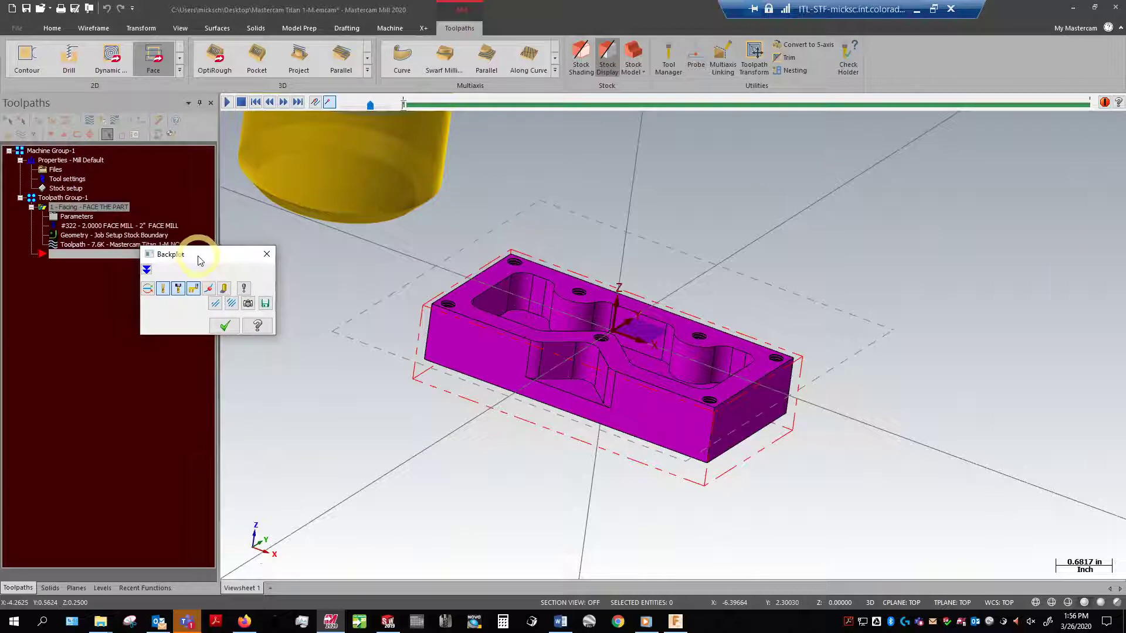
left_click(314, 103)
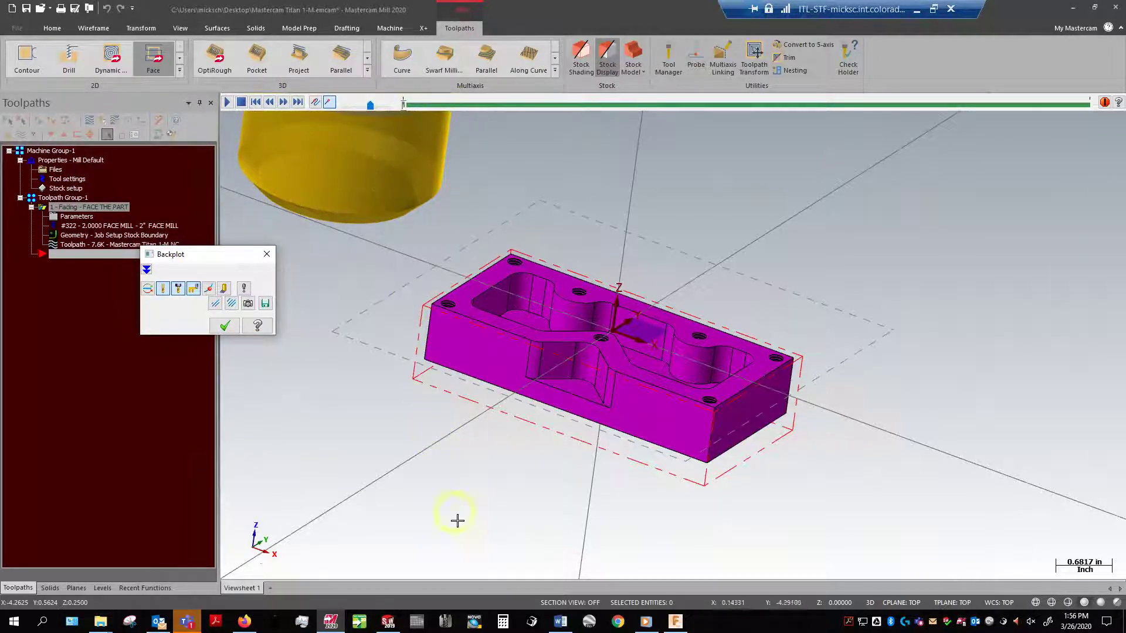
scroll(460, 533, "down", 1)
scroll(462, 544, "down", 1)
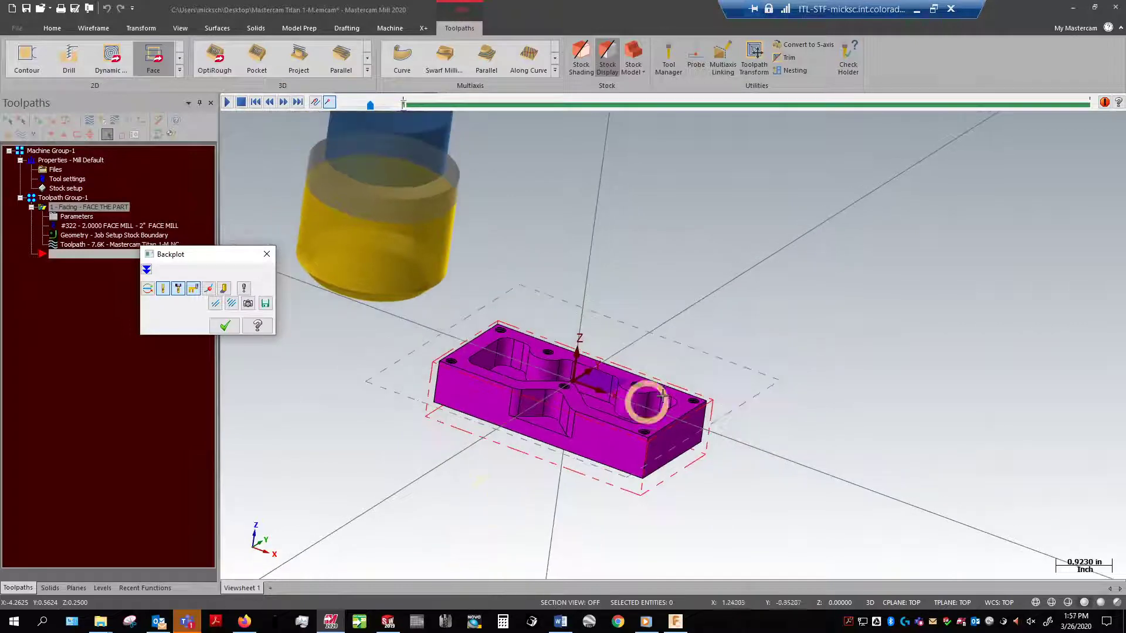
mouse_move(747, 277)
middle_mouse_down()
mouse_move(728, 269)
mouse_move(746, 291)
mouse_move(743, 316)
middle_mouse_up()
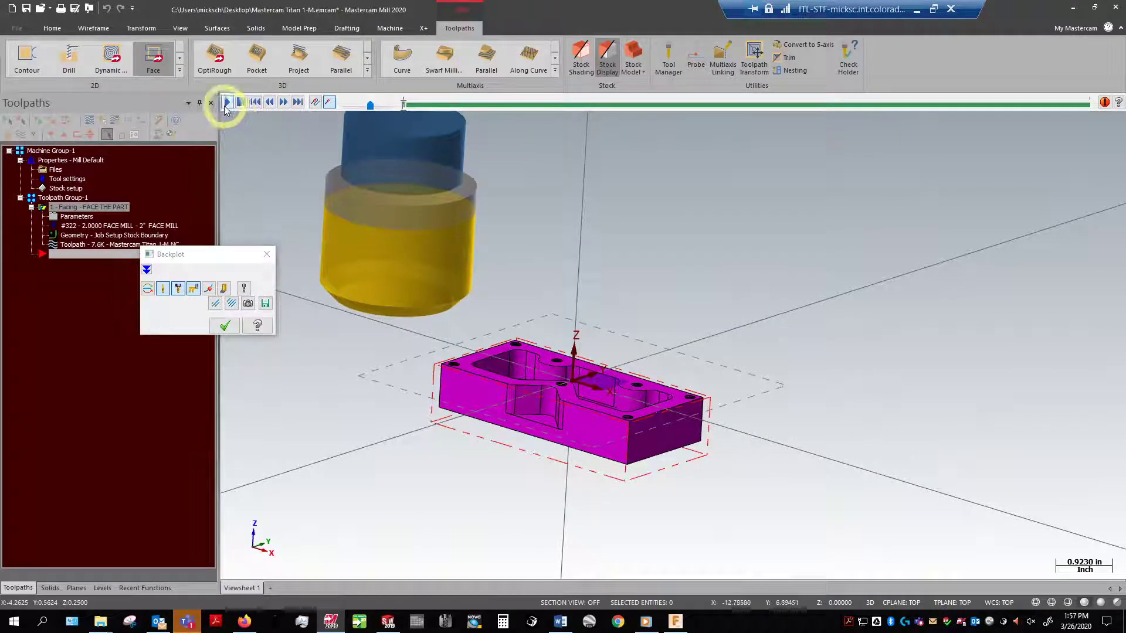
Replay the facing pass at a faster speed while orbiting to the part's front and side
left_click(226, 104)
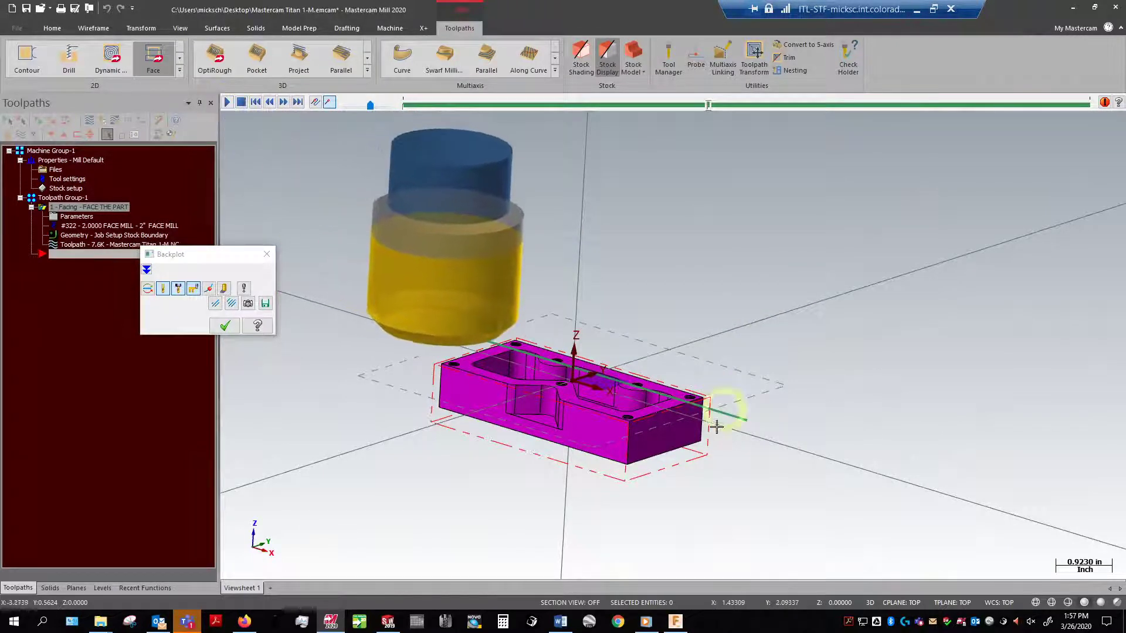
scroll(624, 442, "up", 5)
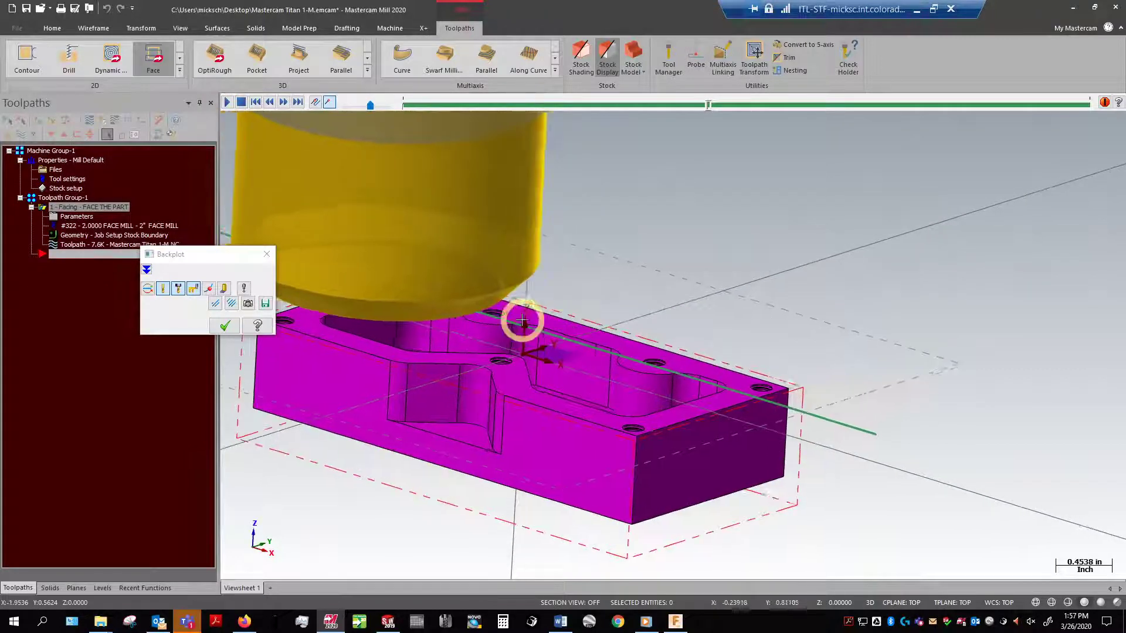
middle_click_drag(516, 319, 460, 319)
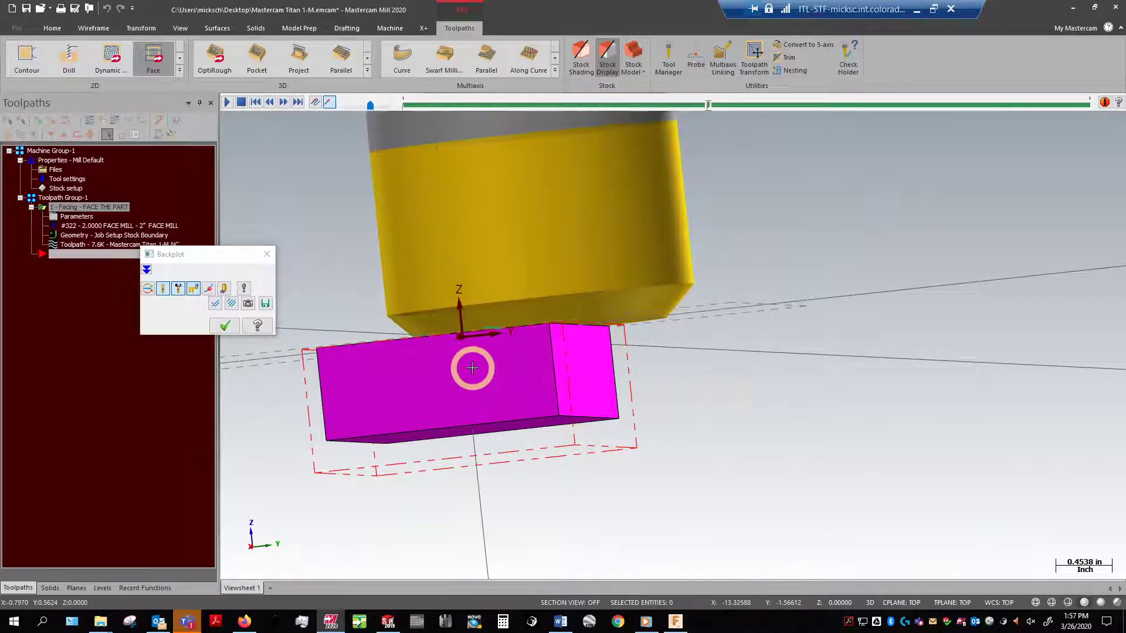
middle_click_drag(472, 368, 558, 380)
left_click(370, 105)
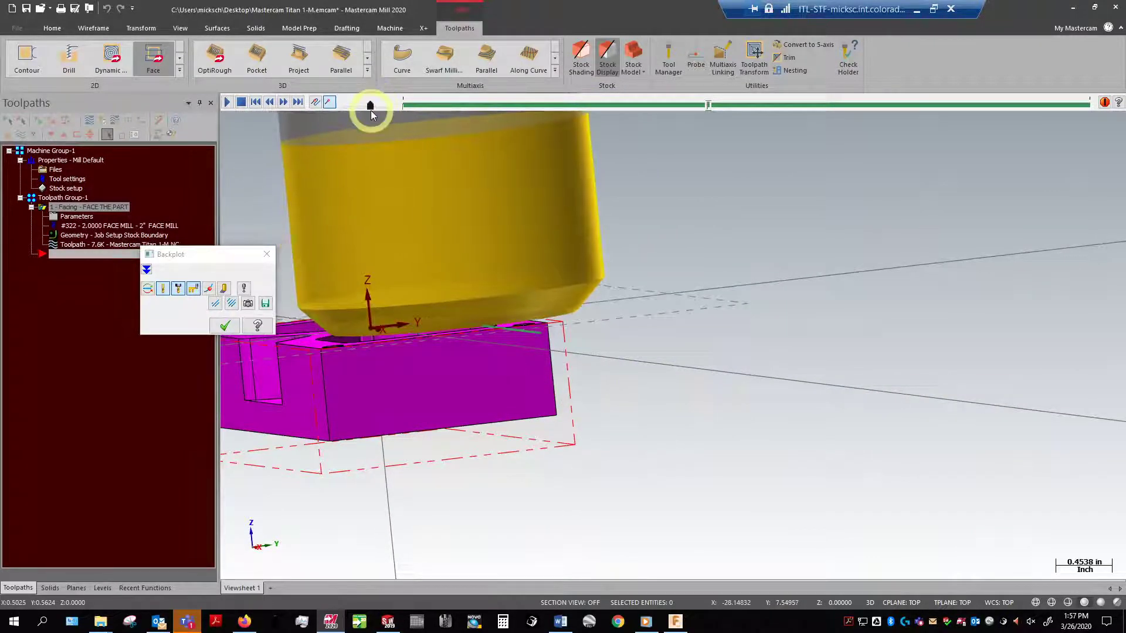
left_click_drag(371, 110, 400, 108)
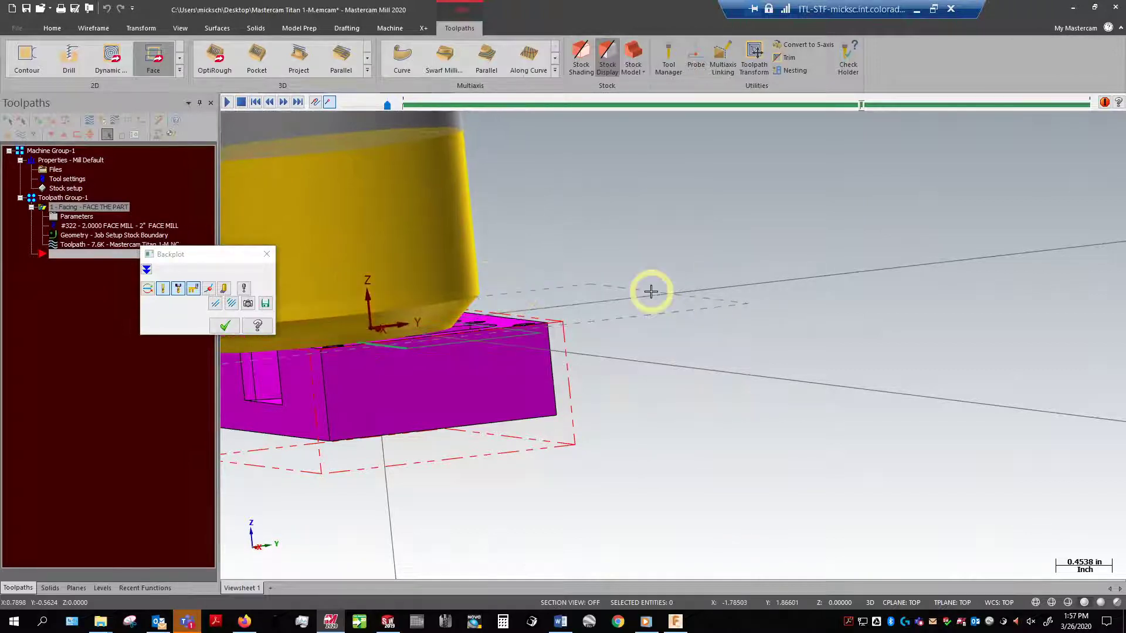
scroll(651, 292, "down", 2)
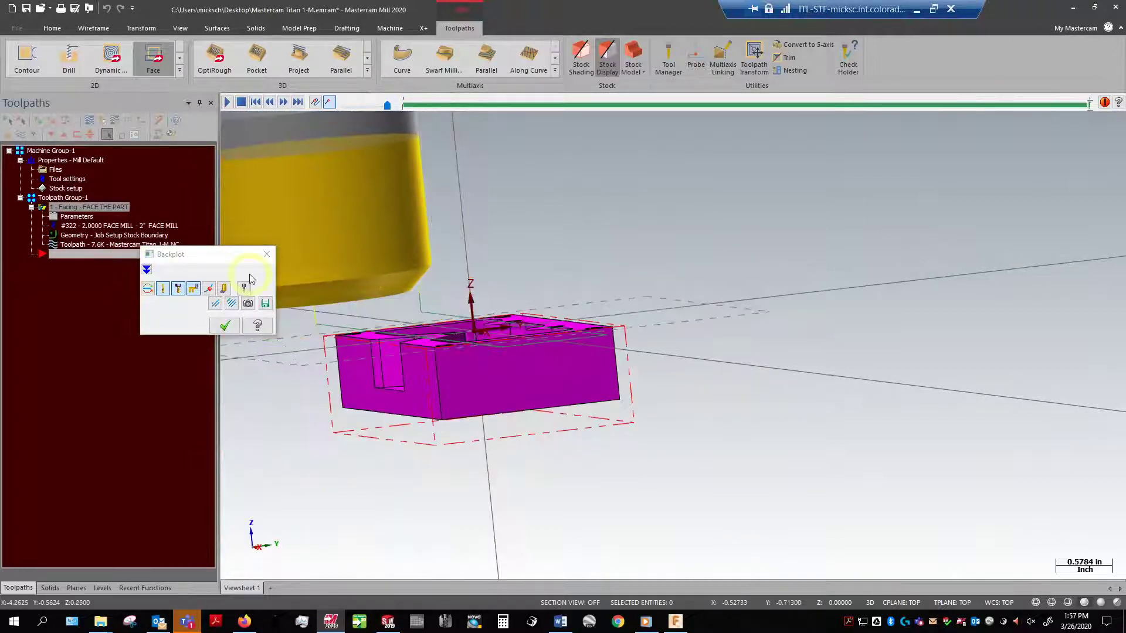
left_click(267, 255)
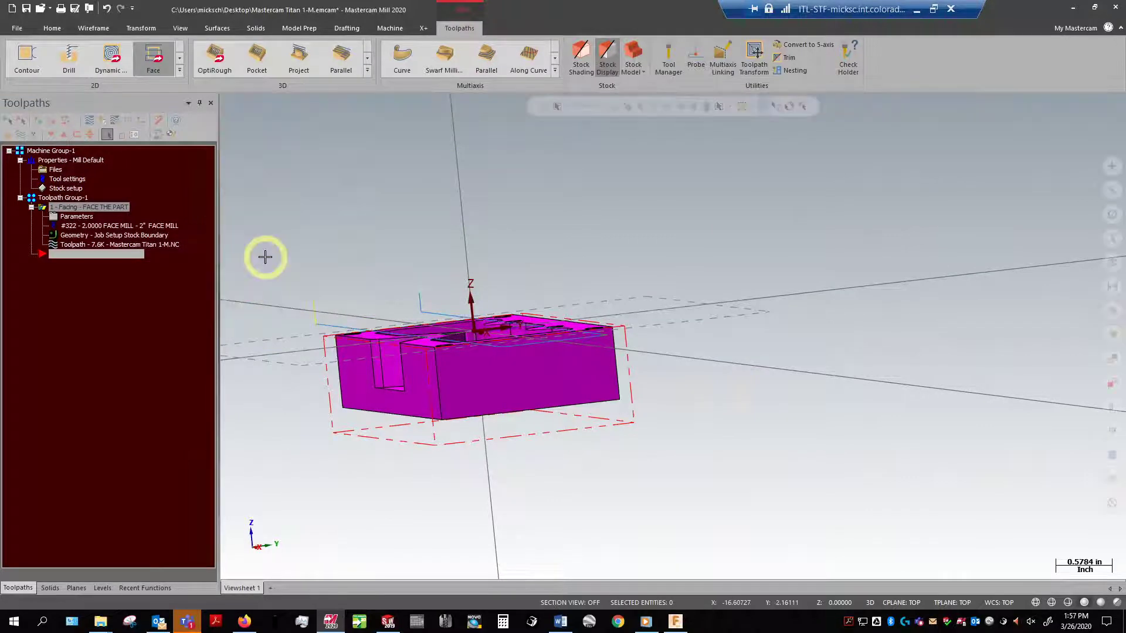
middle_click_drag(327, 264, 741, 277)
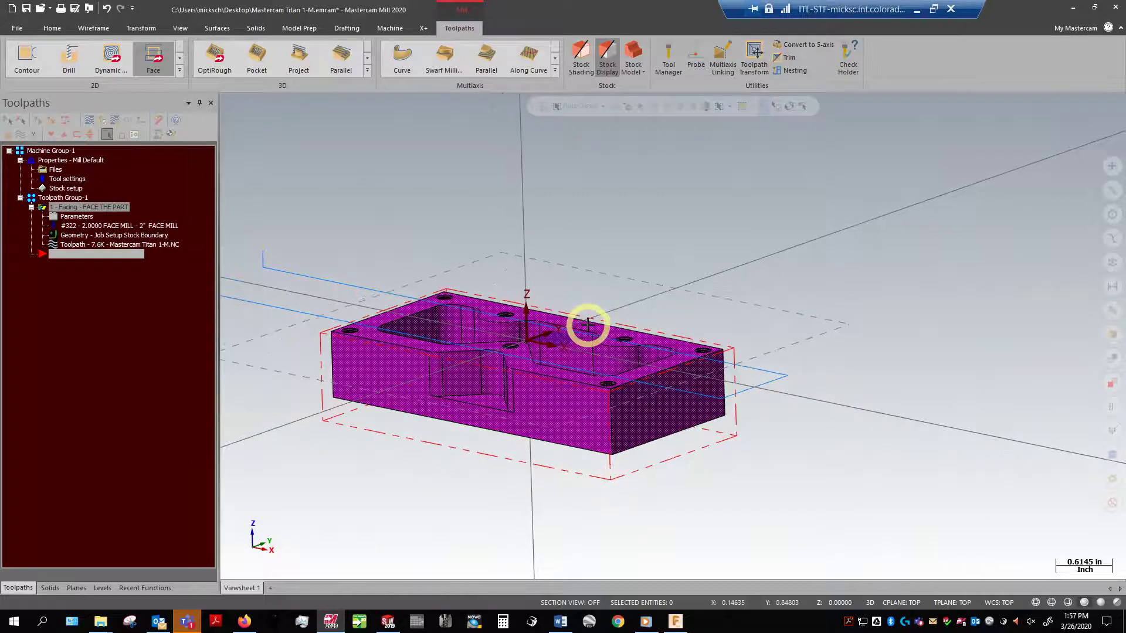
middle_click_drag(706, 239, 649, 296)
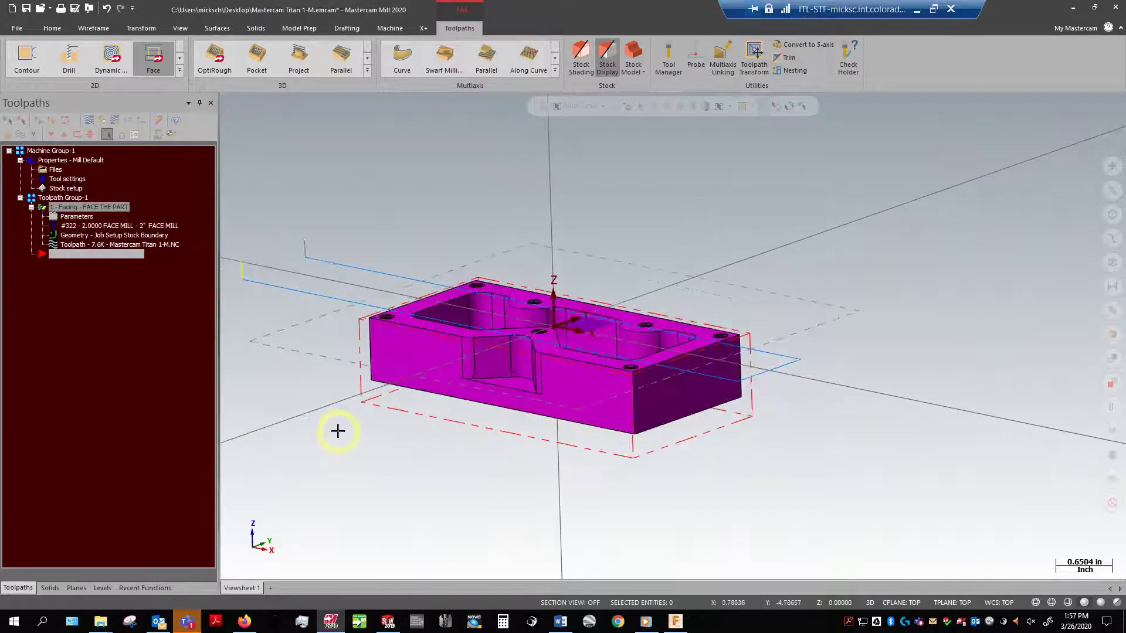
scroll(338, 431, "up", 1)
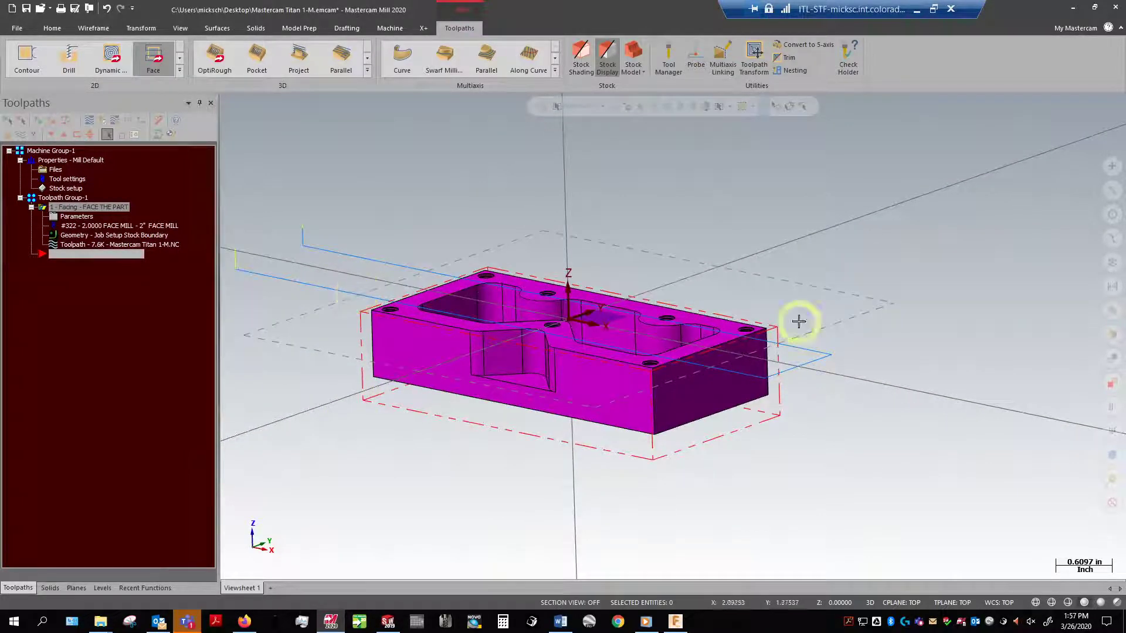
middle_click_drag(897, 445, 842, 420)
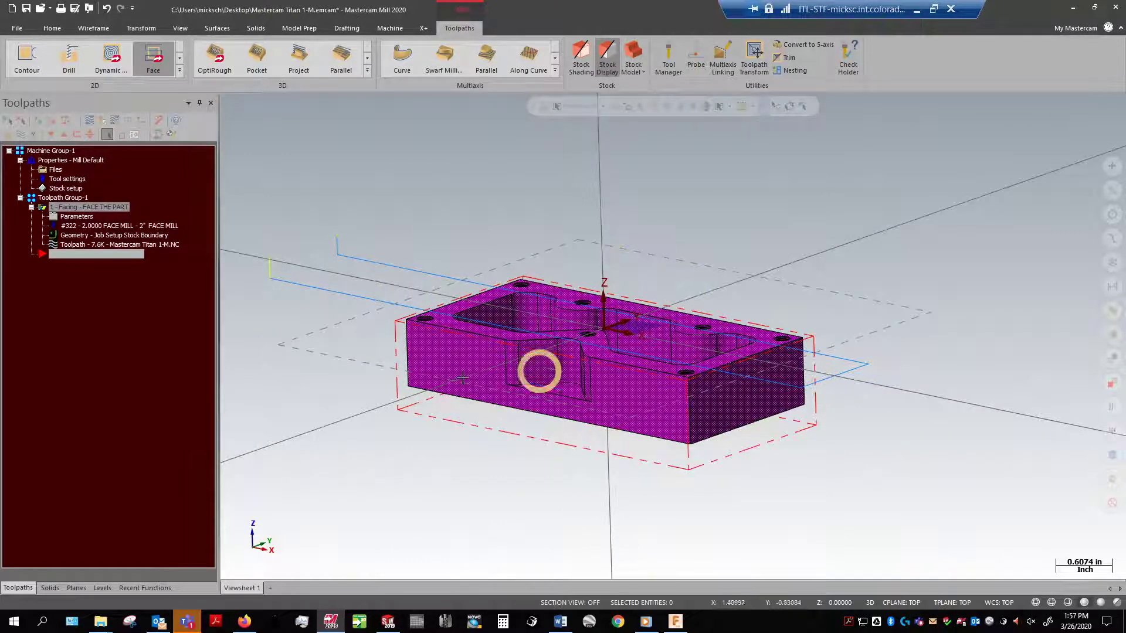
middle_click_drag(440, 268, 472, 252)
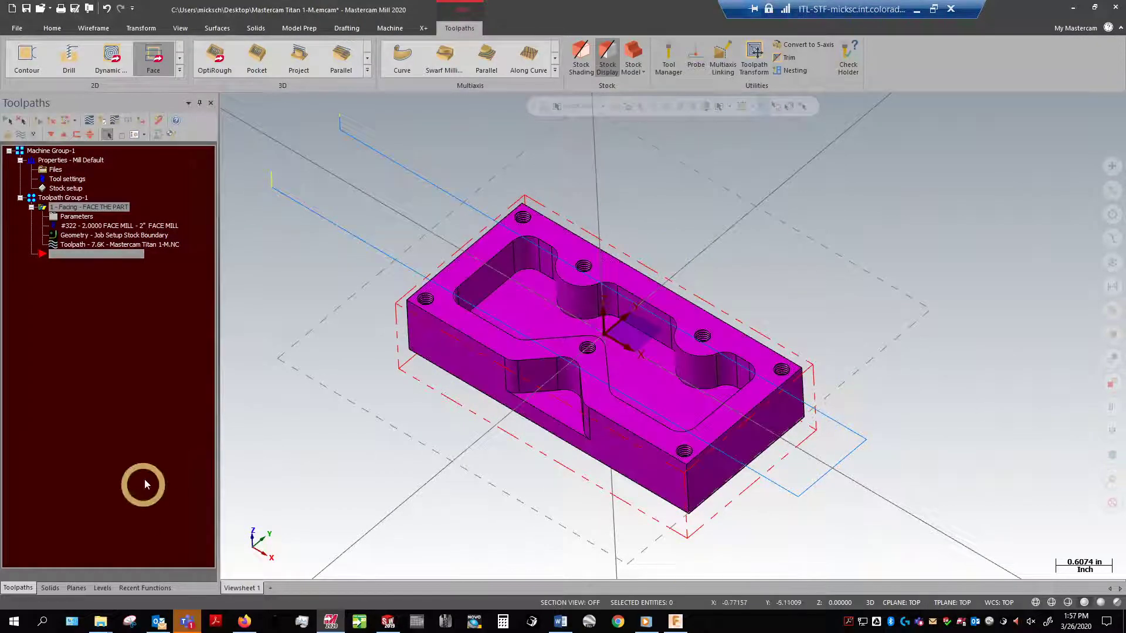
Start a 2D Contour toolpath, orbit to a frontal view, and switch chaining to Wireframe
left_click(21, 63)
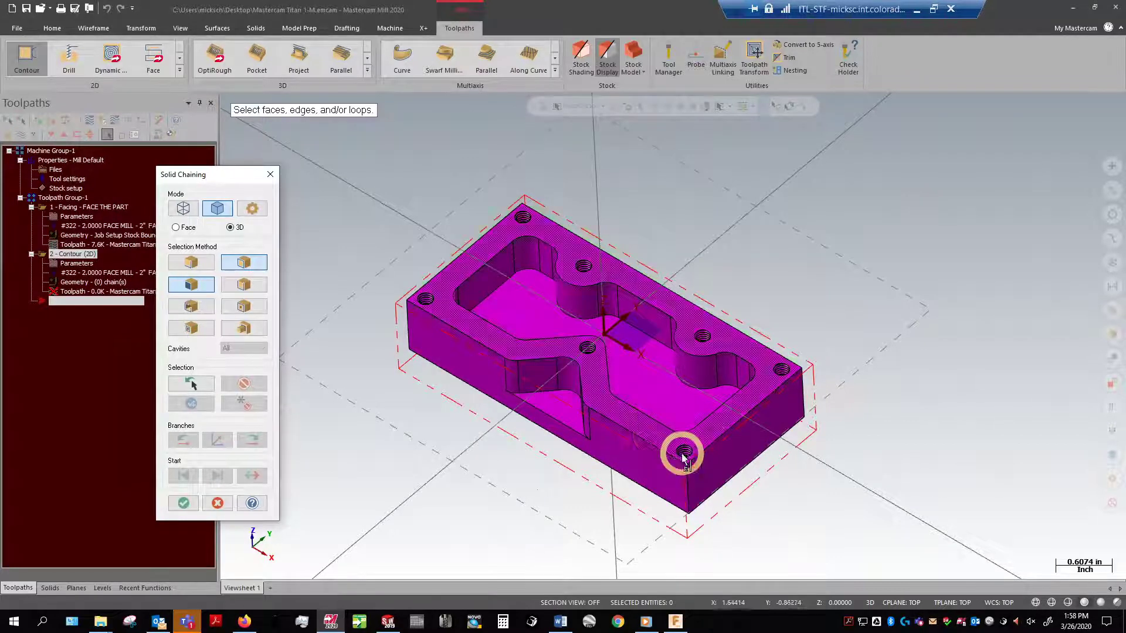
scroll(663, 300, "up", 1)
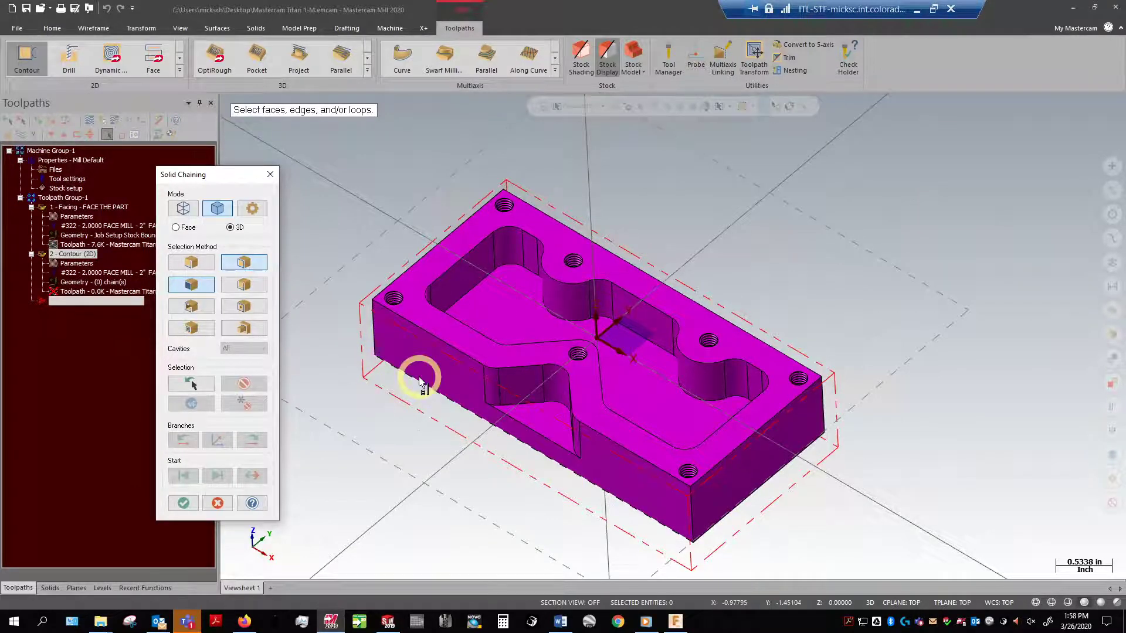
middle_click_drag(890, 352, 955, 301)
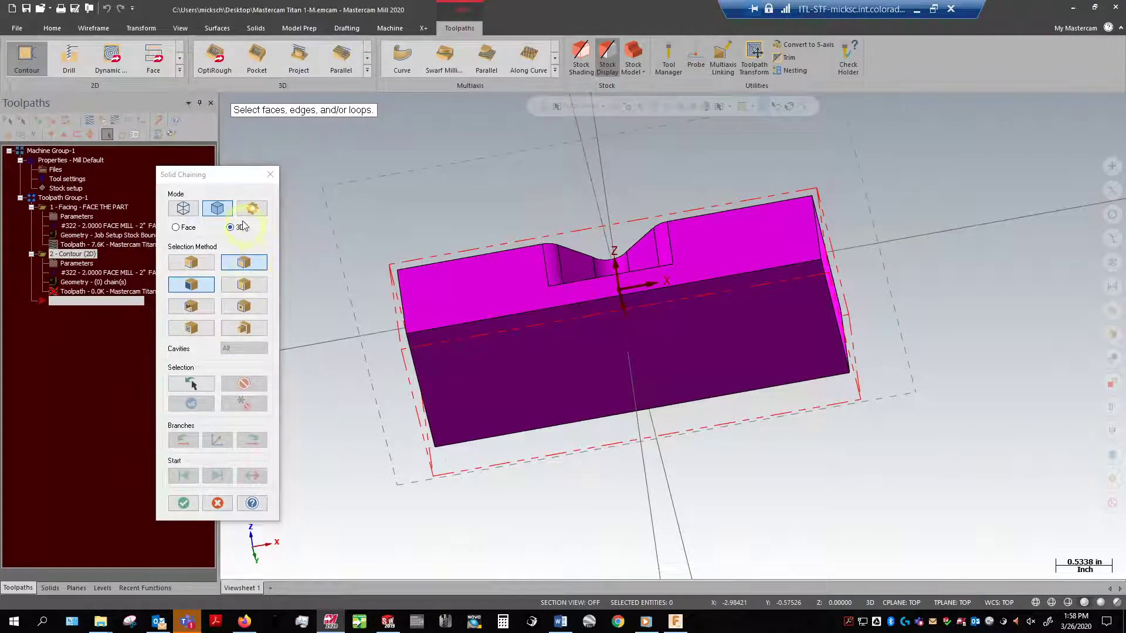
left_click(183, 209)
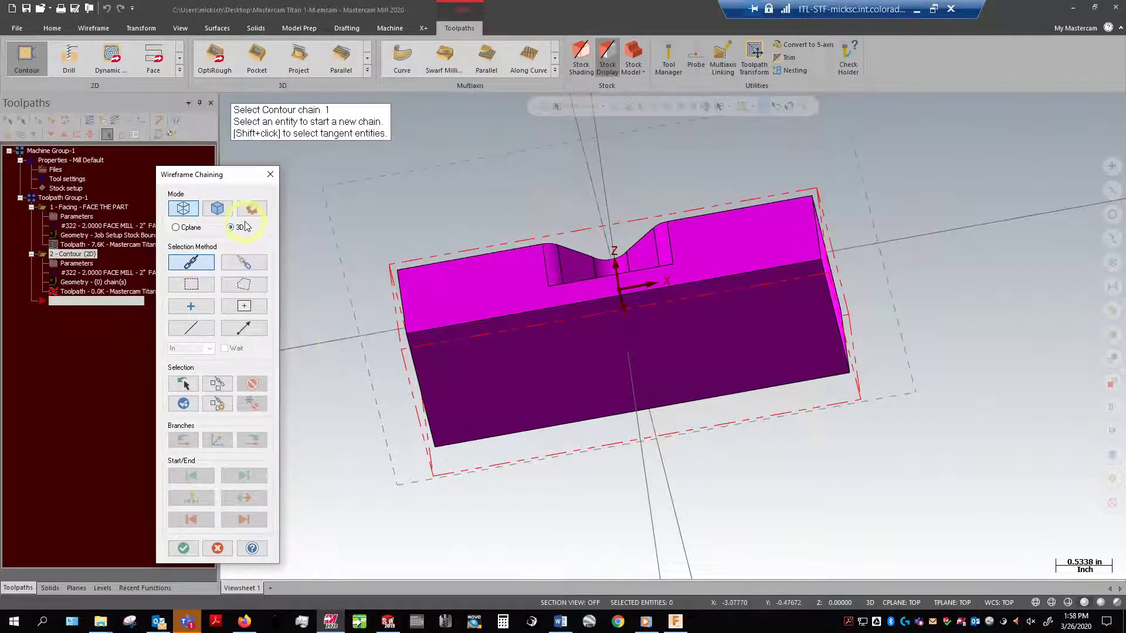
Switch back to Solid chaining, pick the part's front edge, and accept the front reference face
left_click(217, 209)
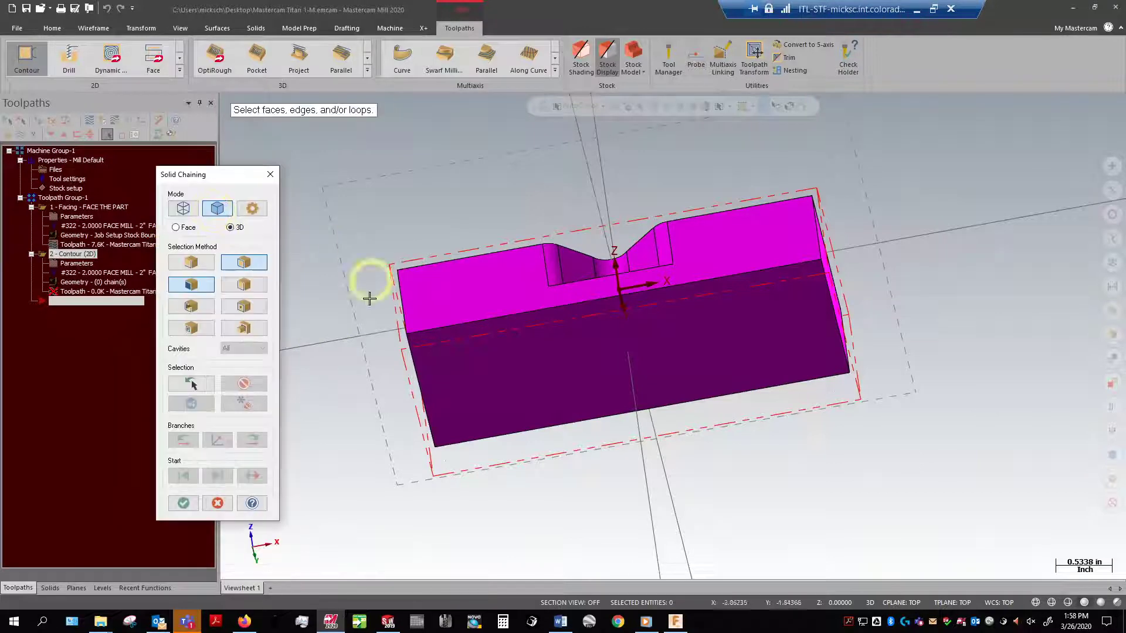
left_click(473, 322)
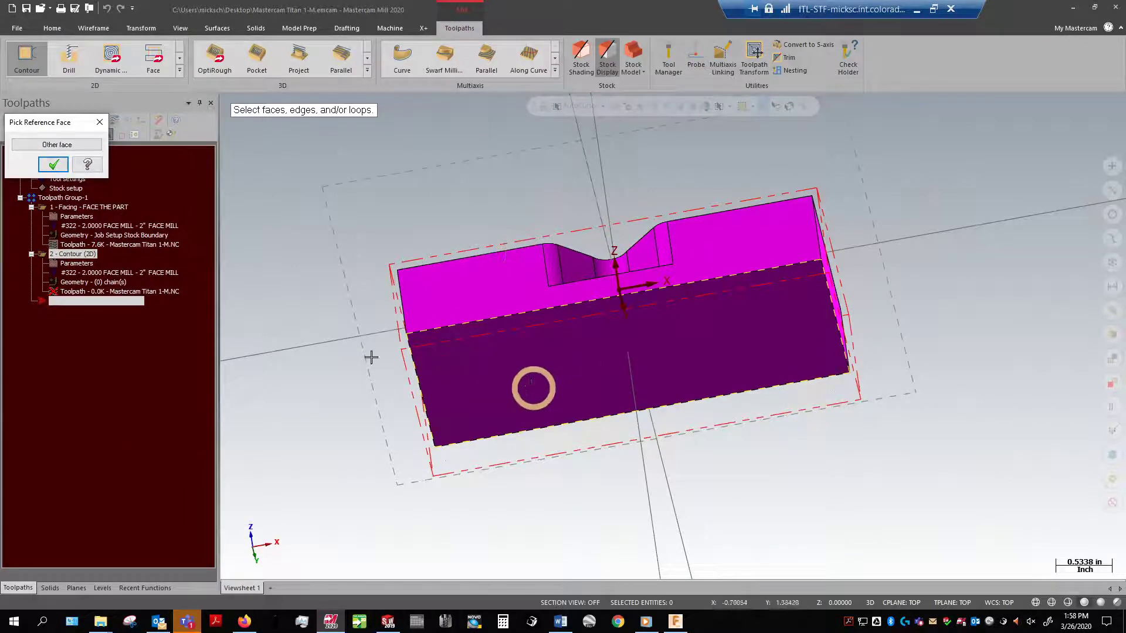
left_click_drag(62, 129, 287, 241)
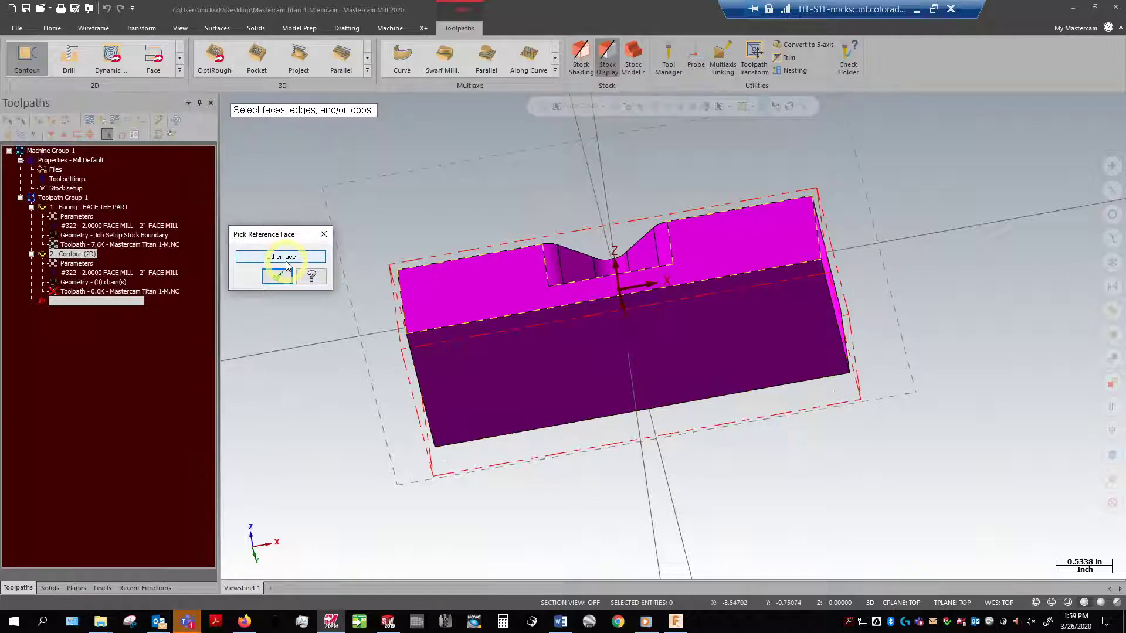
left_click(287, 264)
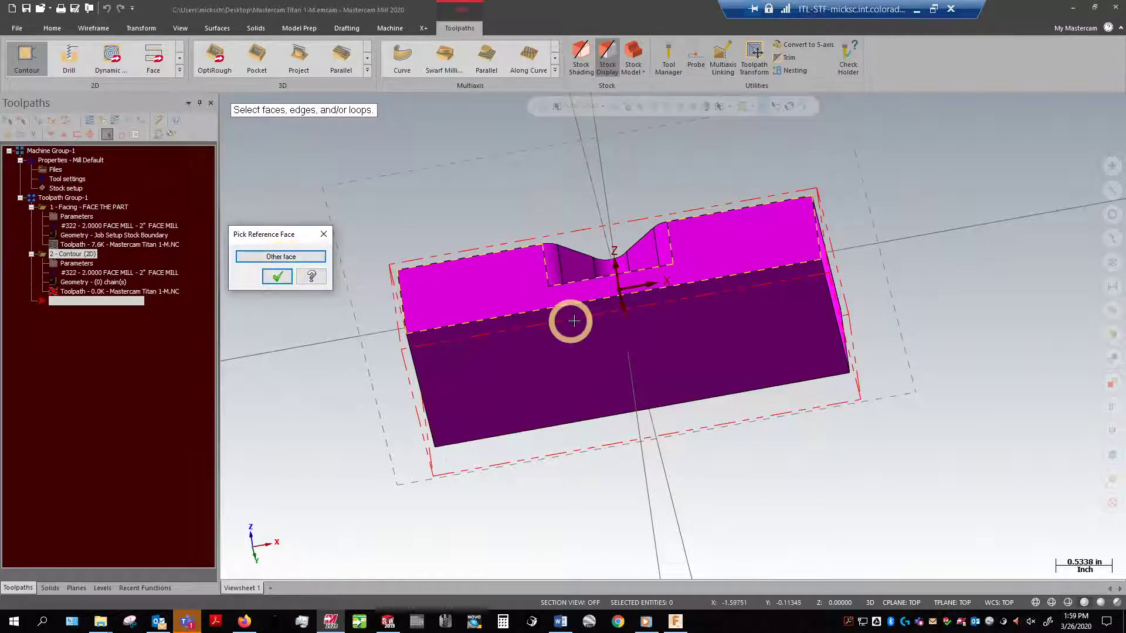
left_click(286, 264)
left_click(287, 264)
left_click(278, 276)
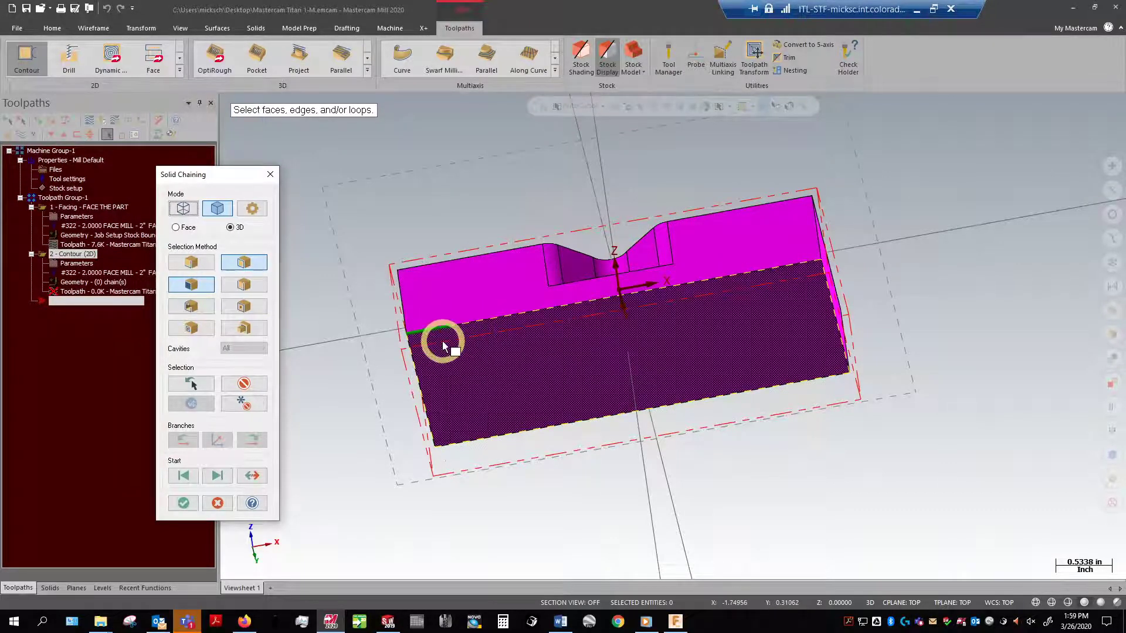
Switch the viewport to the Top (WCS) view and zoom out slightly
right_click(391, 177)
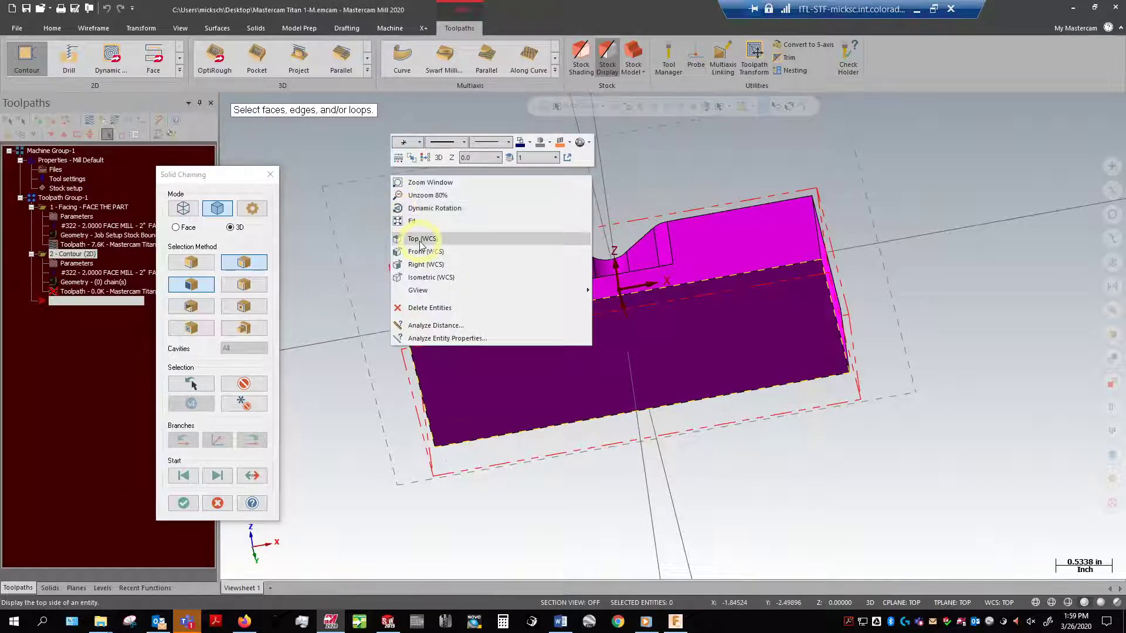
left_click(422, 239)
scroll(1017, 234, "down", 1)
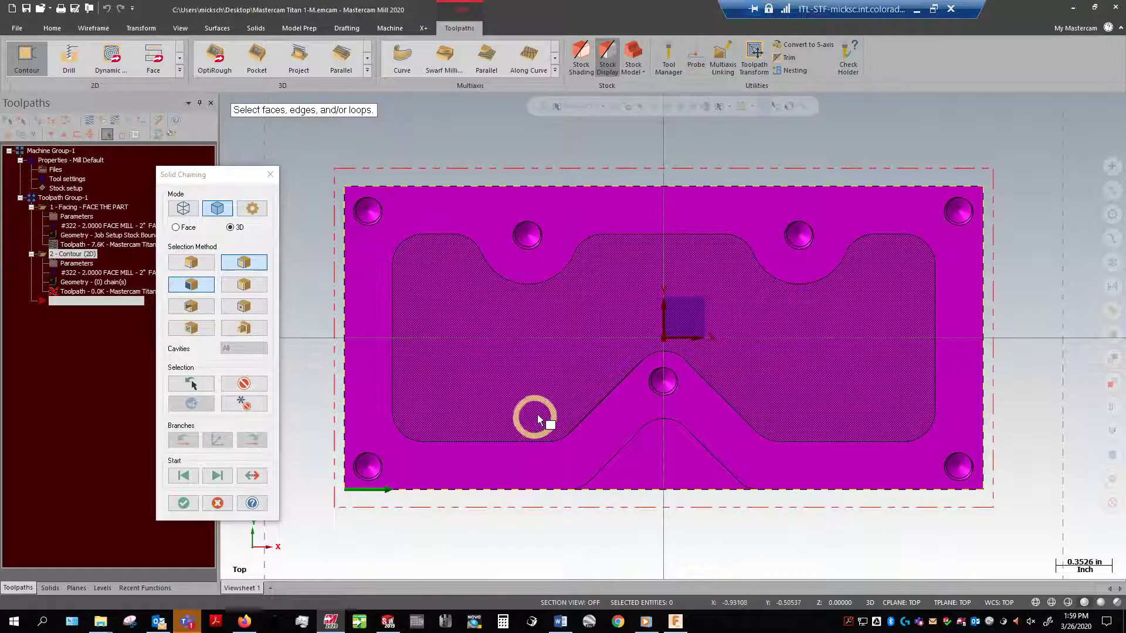
Chain the part's outer bottom edge instead of the pocket floor, reverse its direction, and finish chaining
left_click(652, 326)
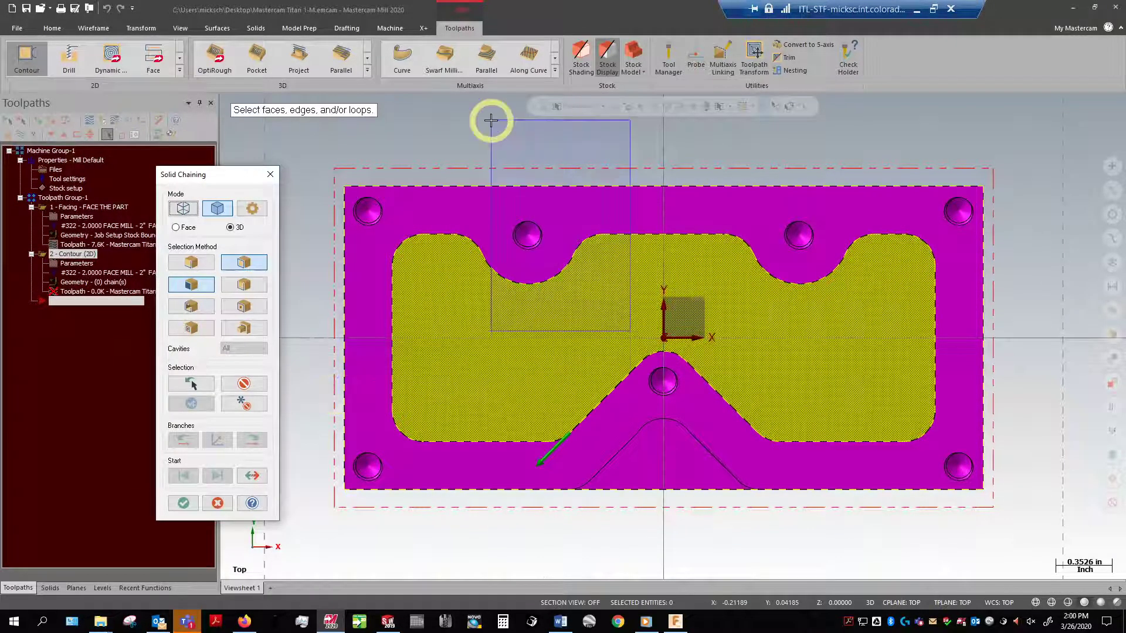
left_click(504, 349)
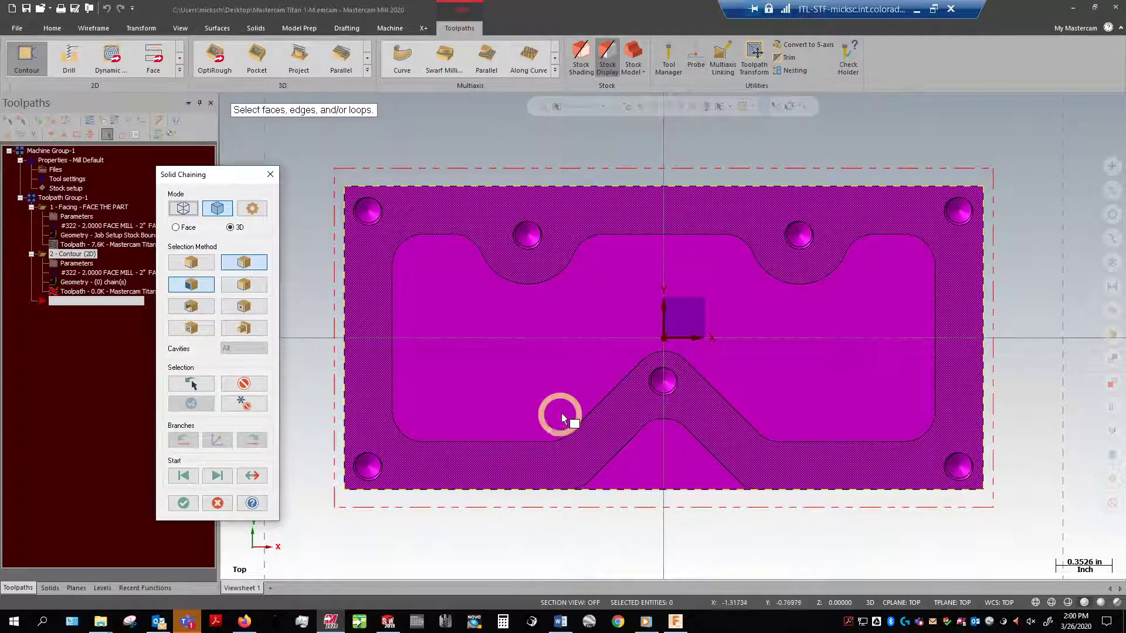
left_click(578, 302)
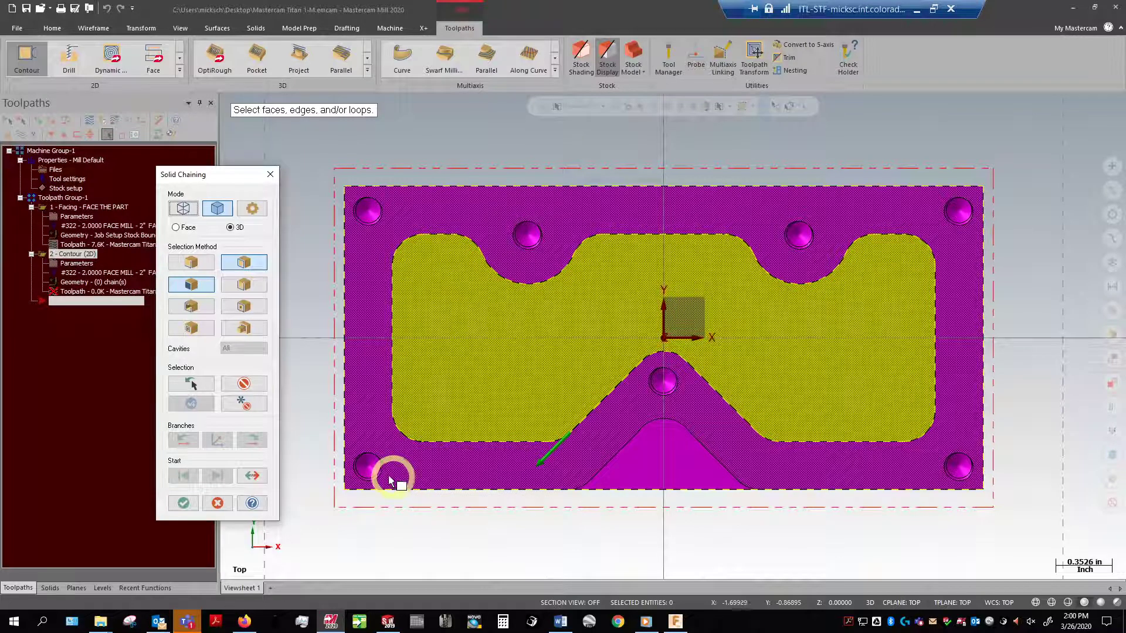
left_click(239, 394)
left_click(502, 482)
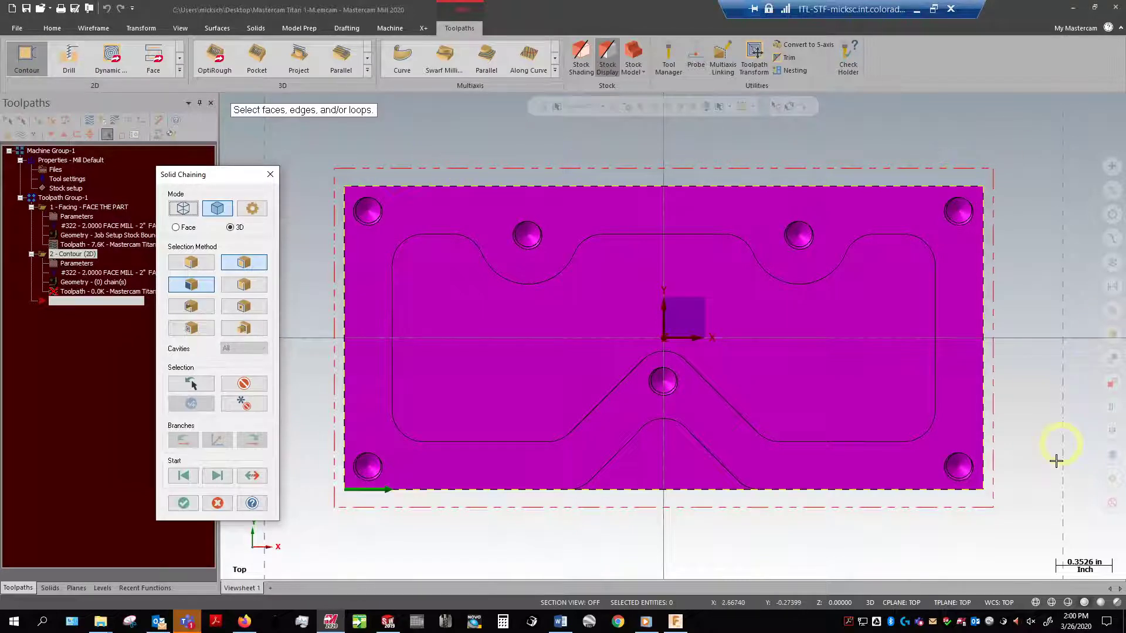
left_click(254, 476)
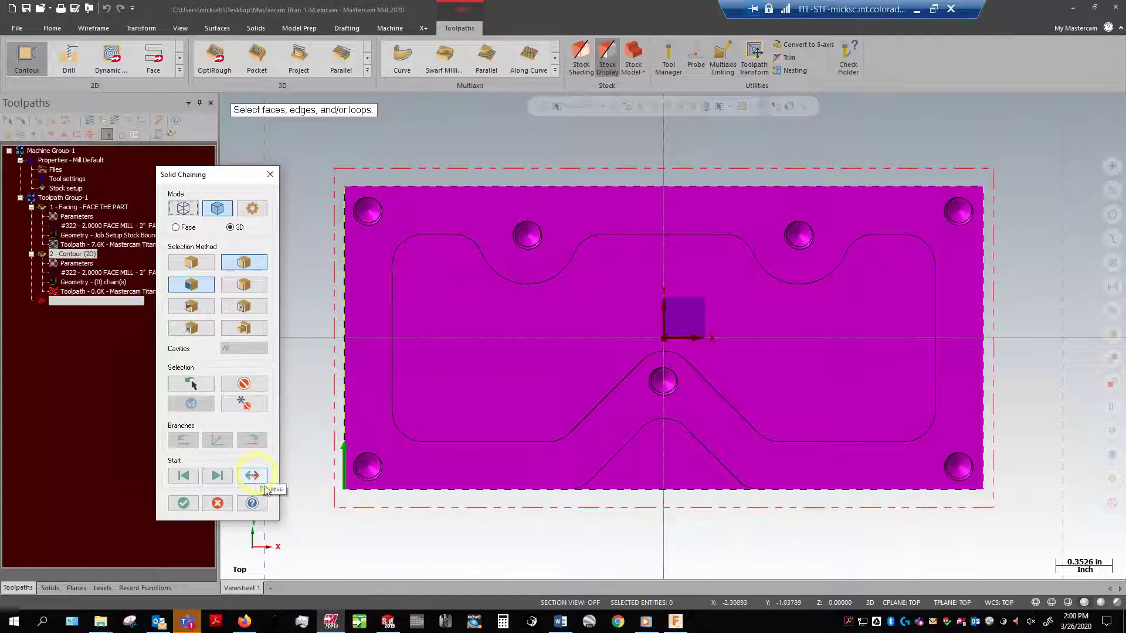
left_click(188, 513)
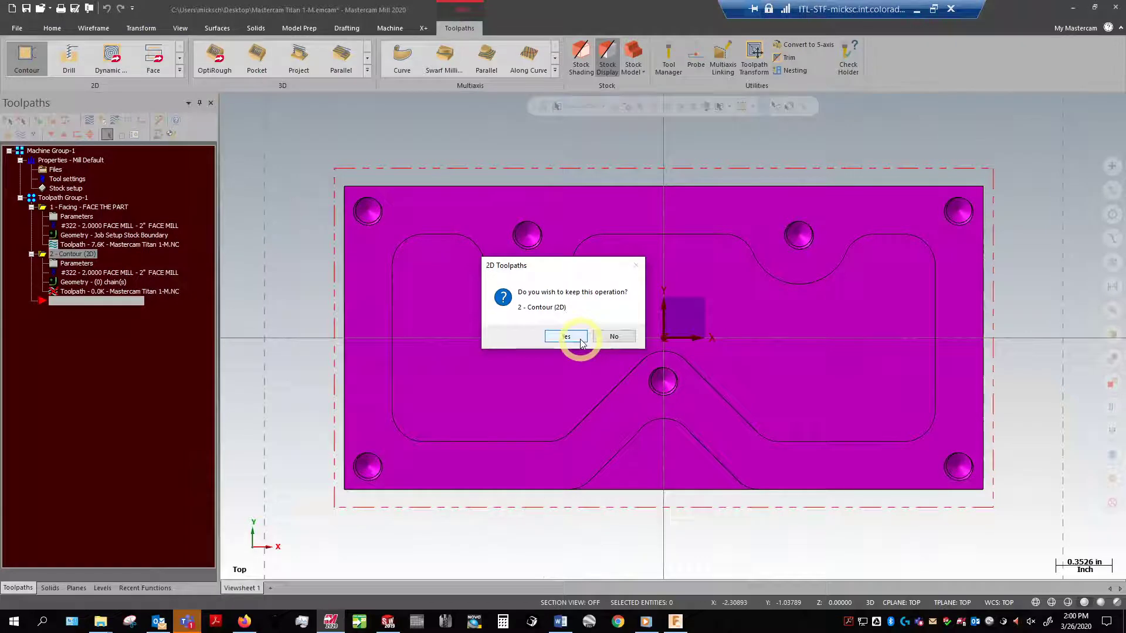
Delete the empty 2 - Contour (2D) operation, leaving only 1 - Facing - FACE THE PART
left_click(579, 340)
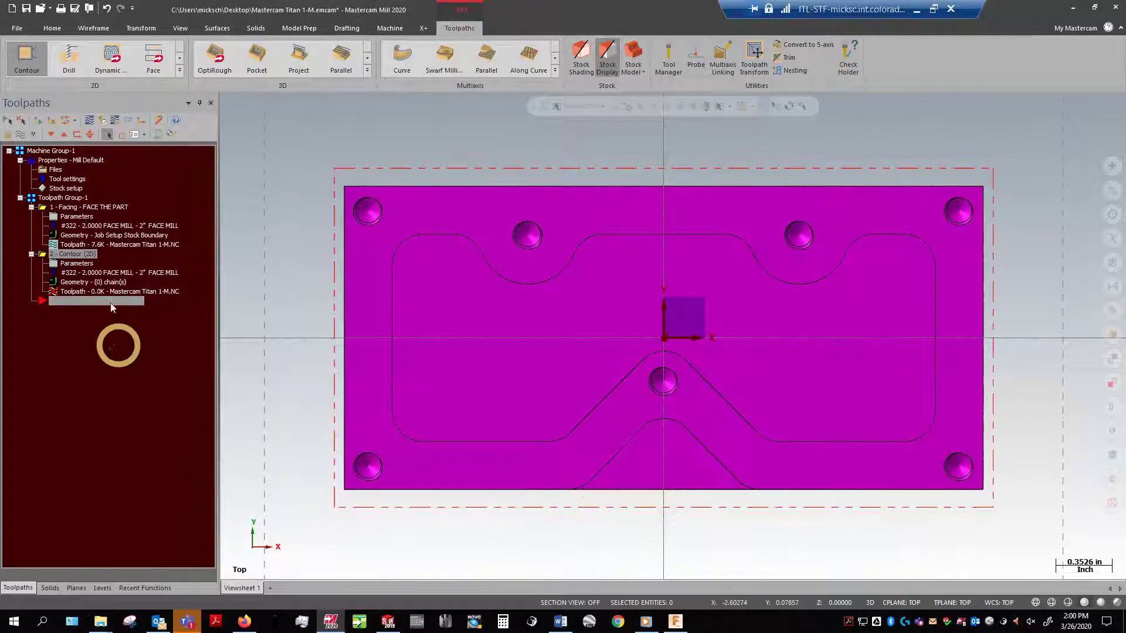
right_click(84, 256)
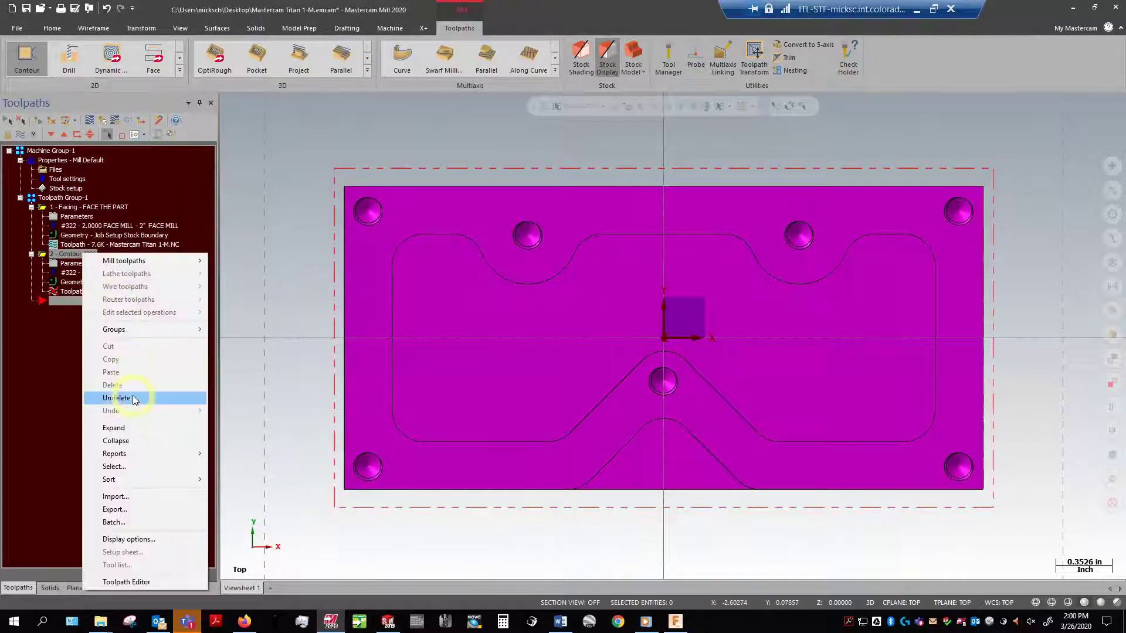
left_click(134, 399)
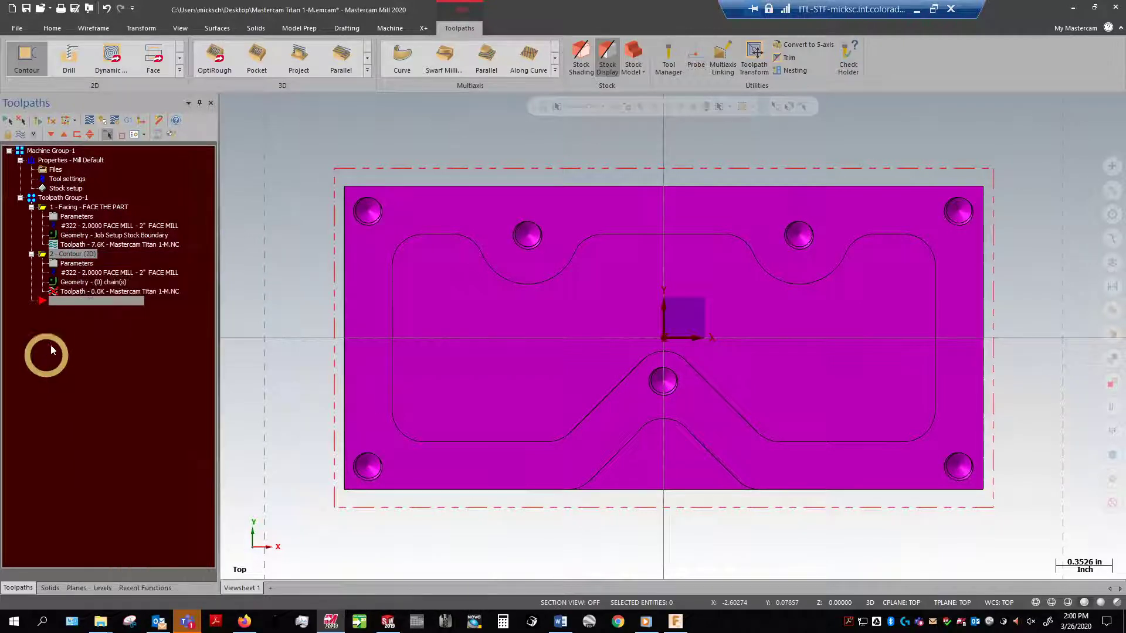
left_click(75, 207)
right_click(63, 254)
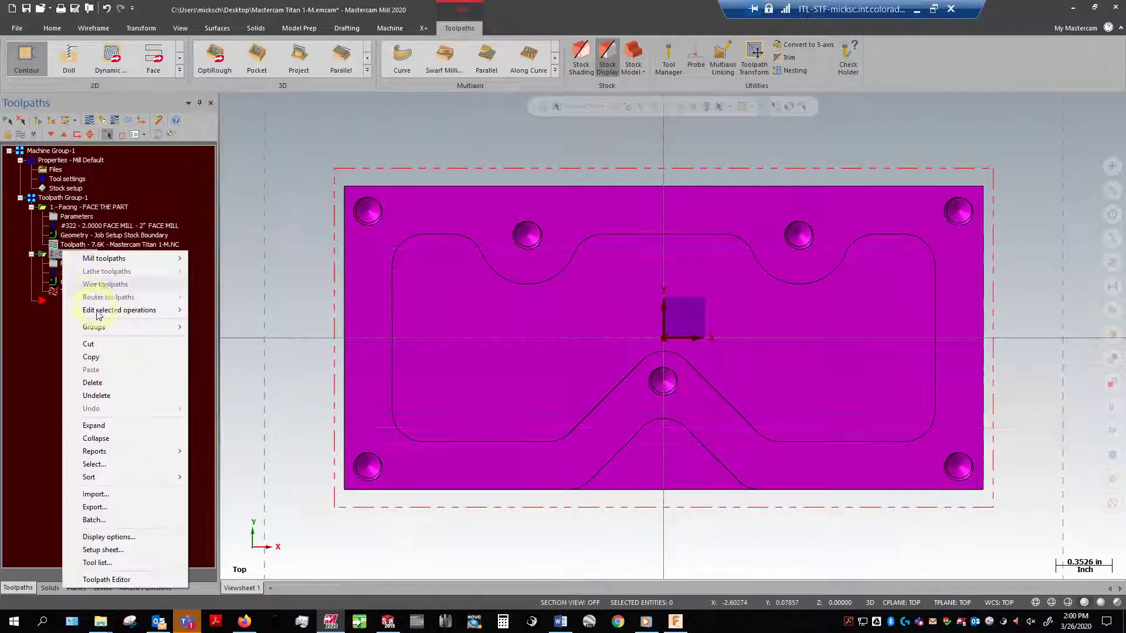
left_click(114, 391)
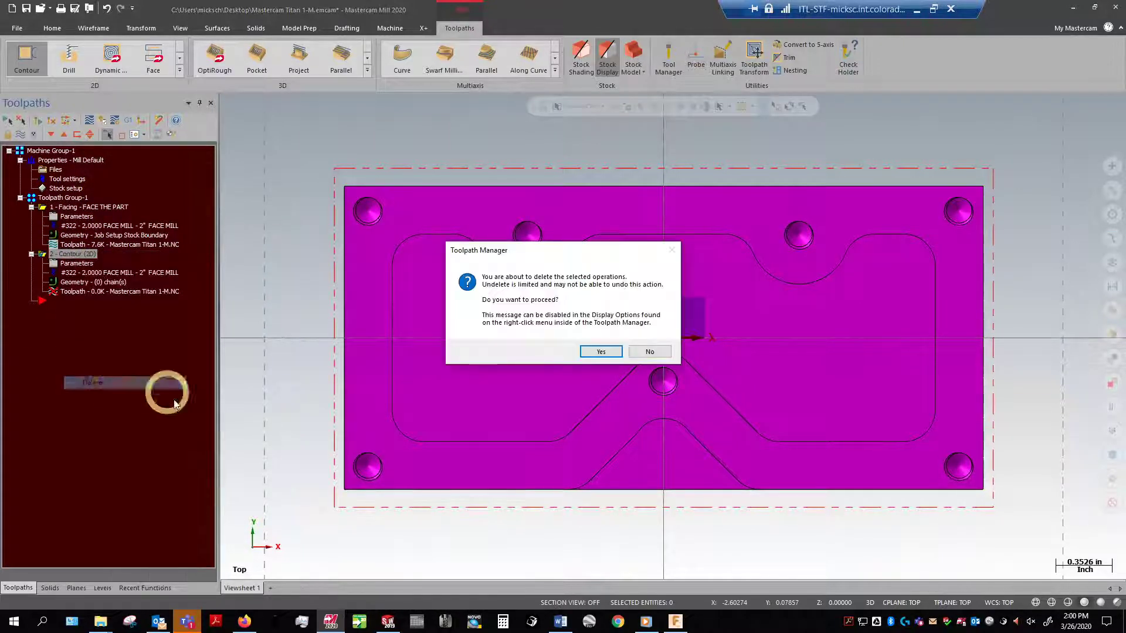
left_click(604, 354)
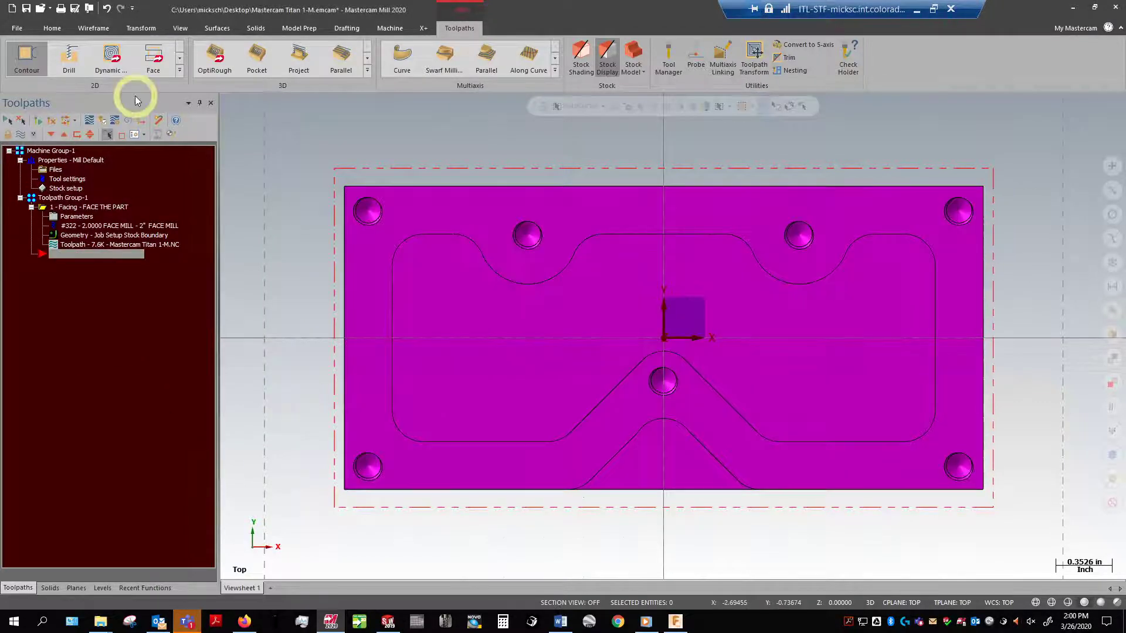
Create a new Contour chained on one part face's edge loop, accepting the reference face
left_click(36, 72)
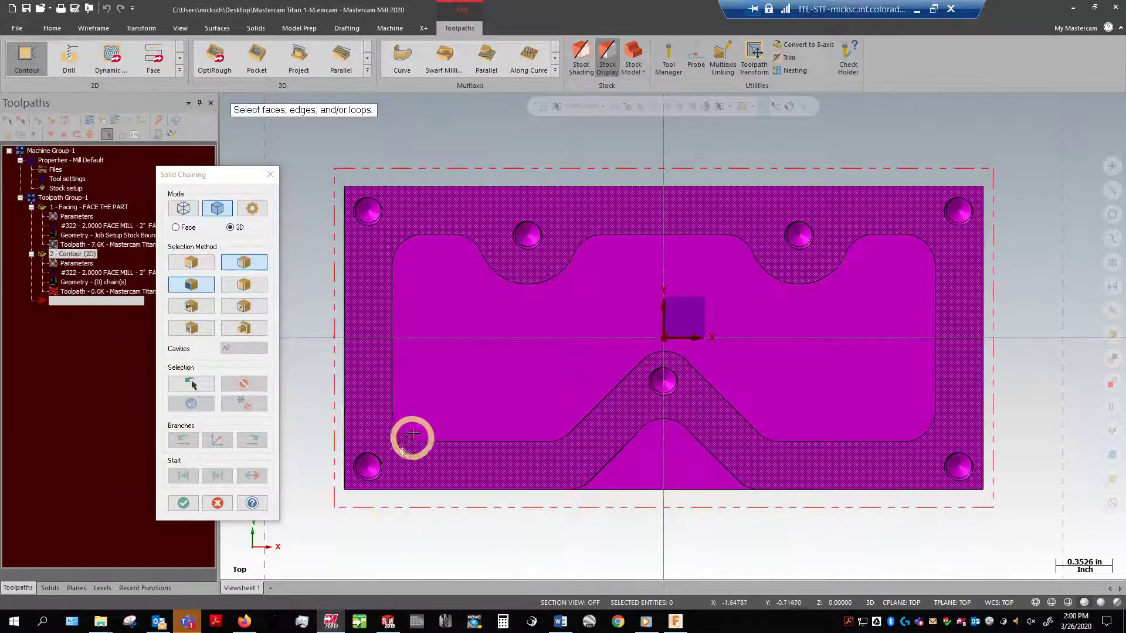
middle_click_drag(410, 435, 345, 524)
left_click(345, 525)
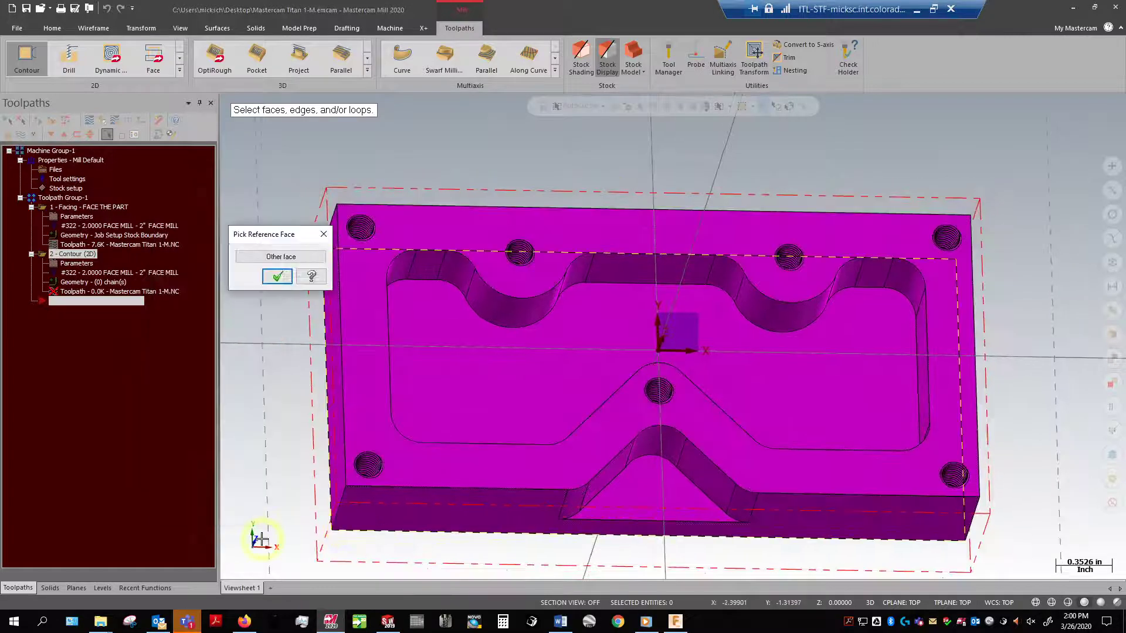
left_click(277, 276)
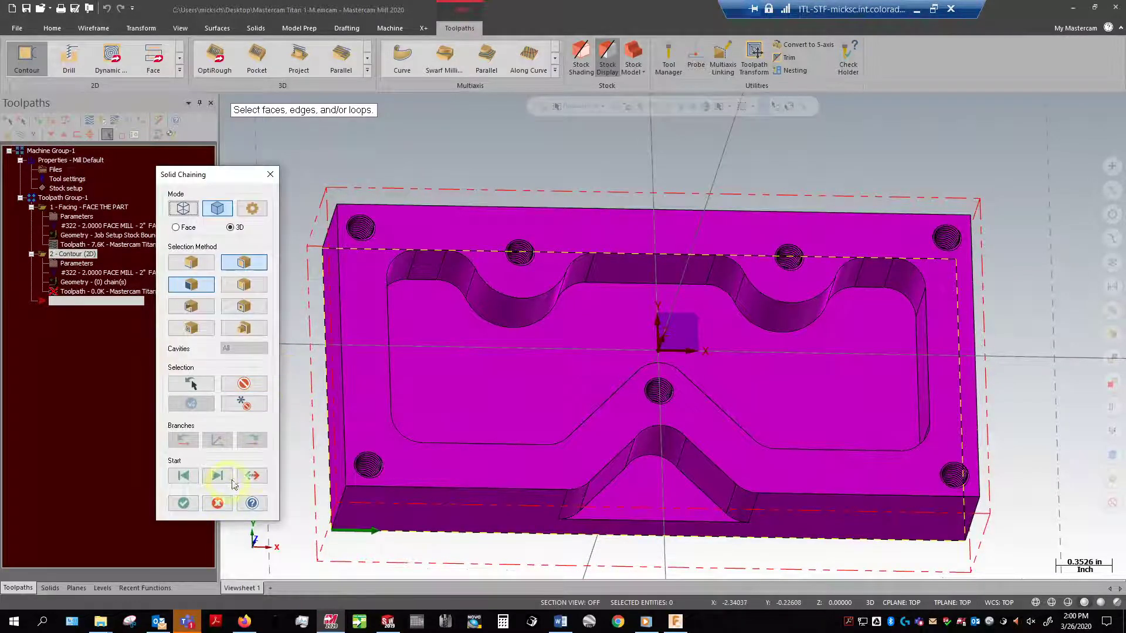
left_click(183, 503)
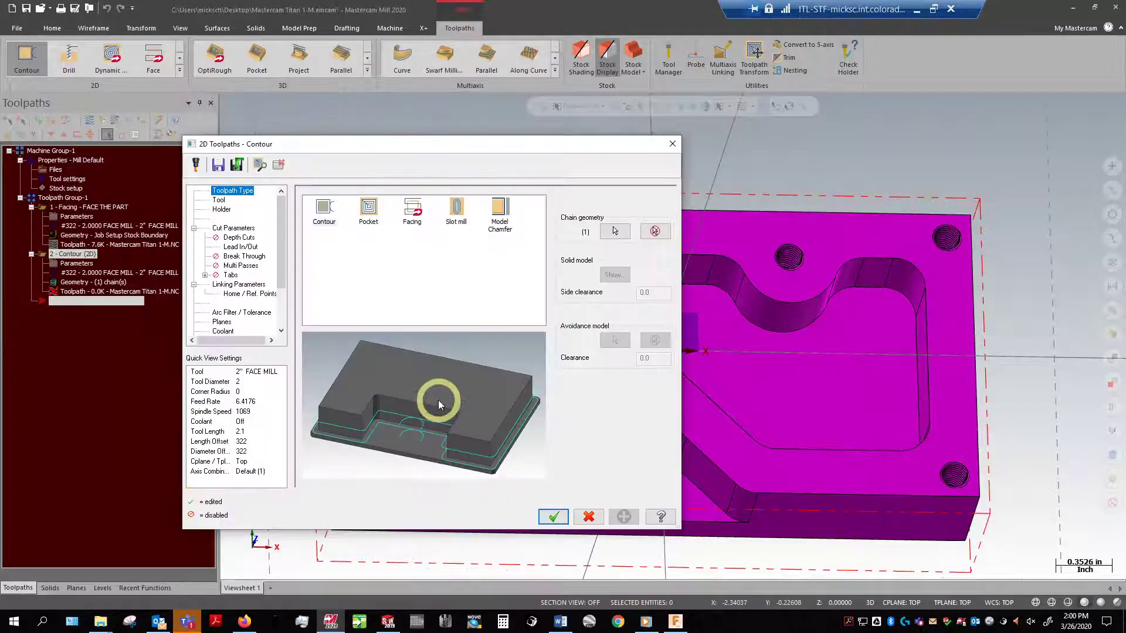
left_click_drag(533, 151, 442, 111)
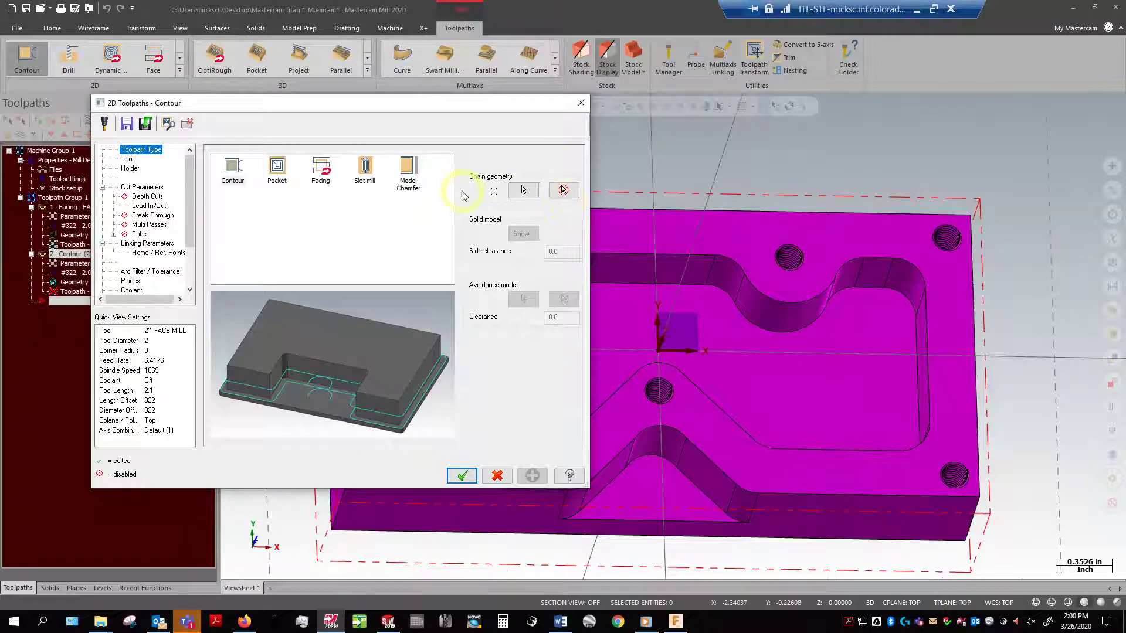
Filter the tool library to flat endmills and choose tool #292 5/8 FLAT ENDMILL
left_click(129, 160)
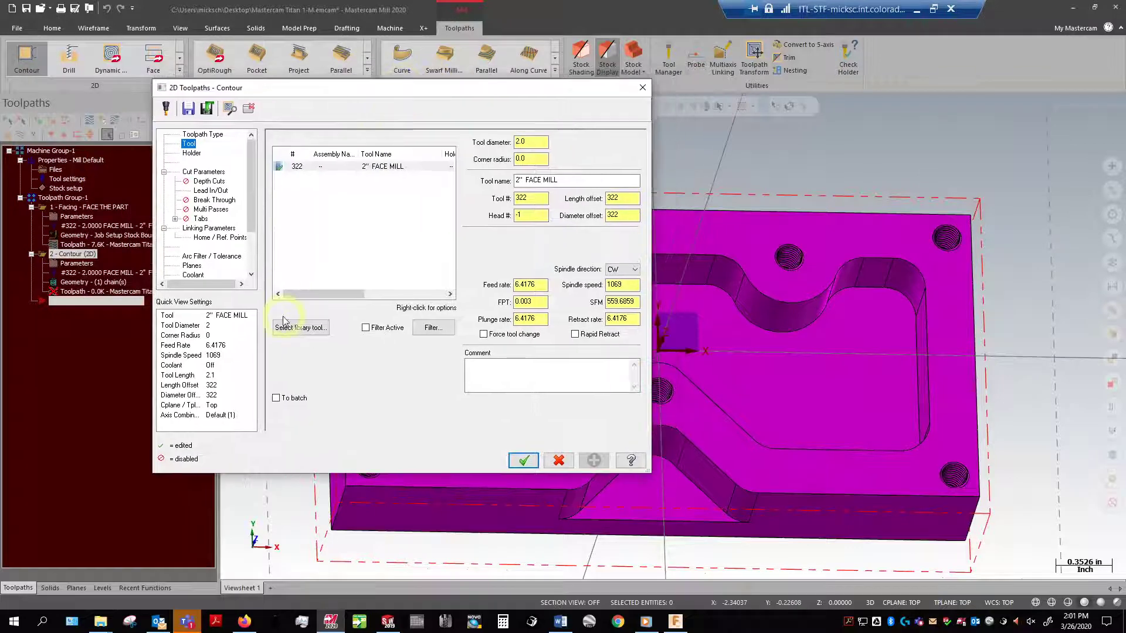
left_click(323, 329)
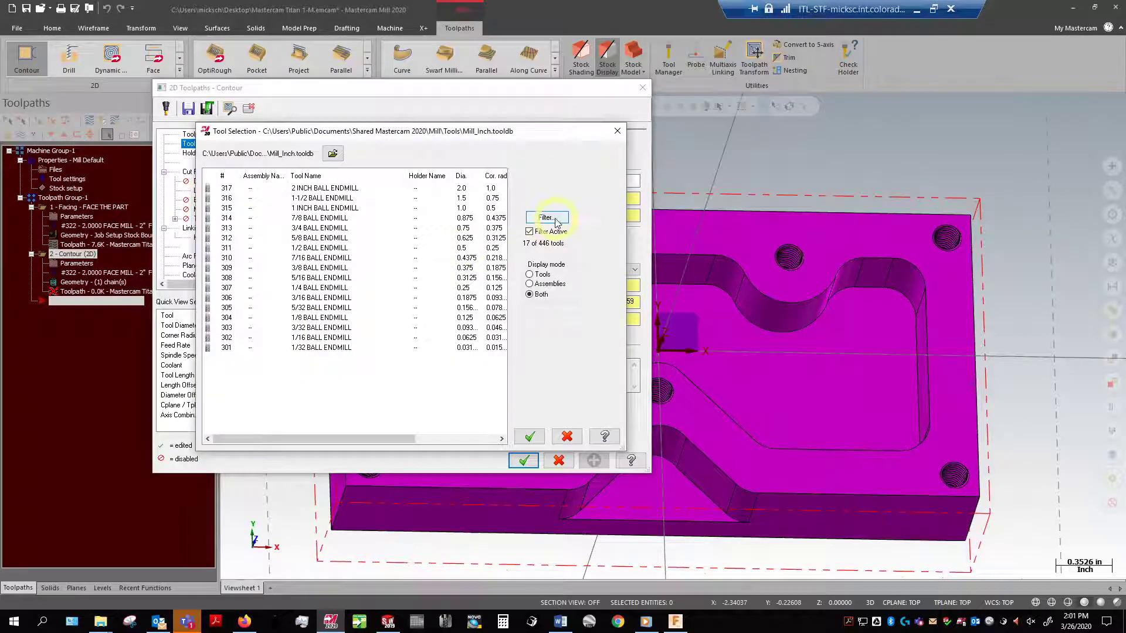
left_click(546, 217)
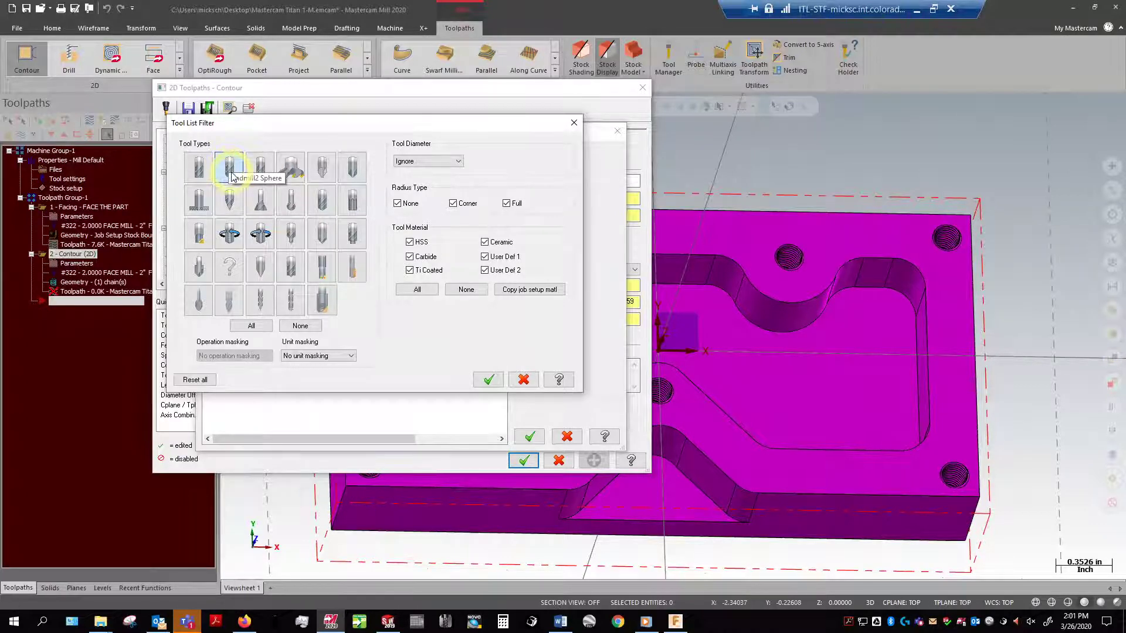
left_click(208, 172)
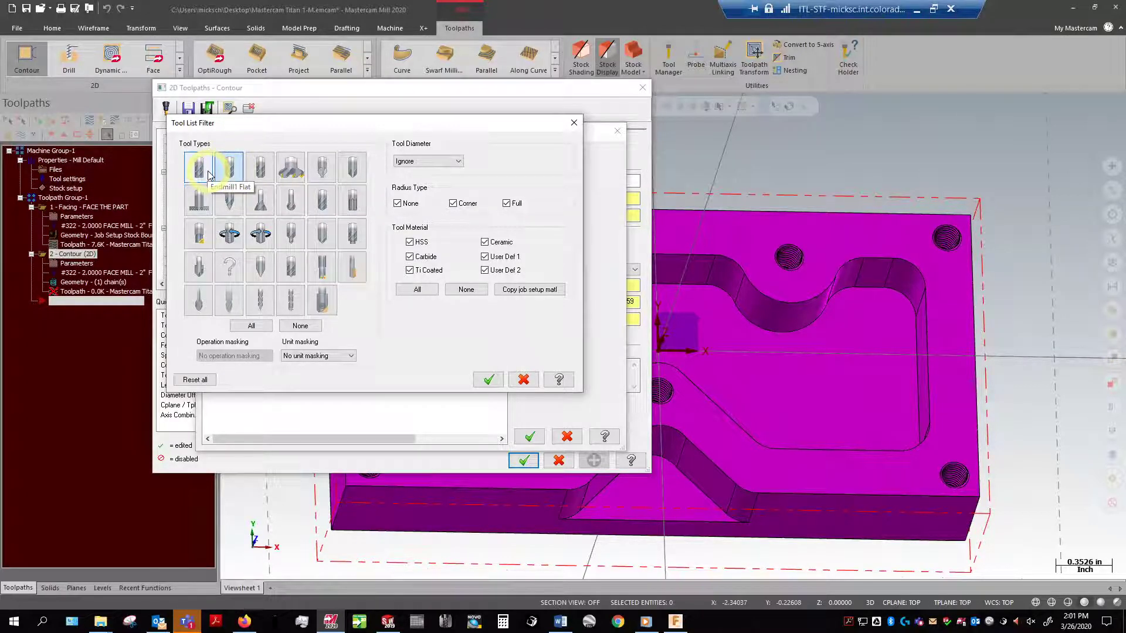
key("Return")
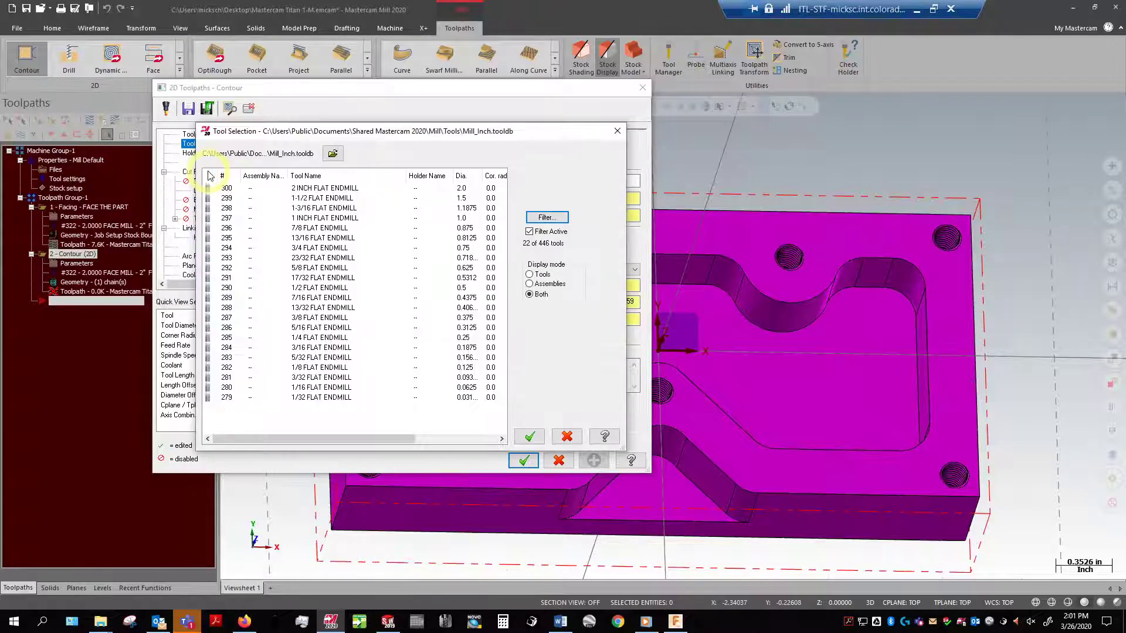
left_click(312, 269)
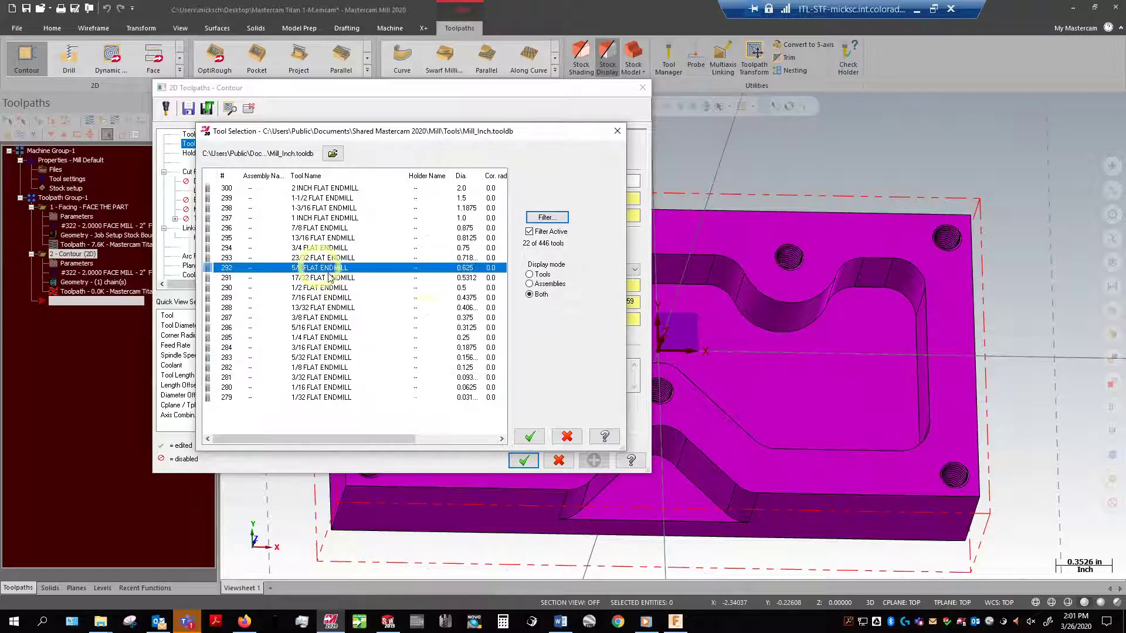
left_click(530, 437)
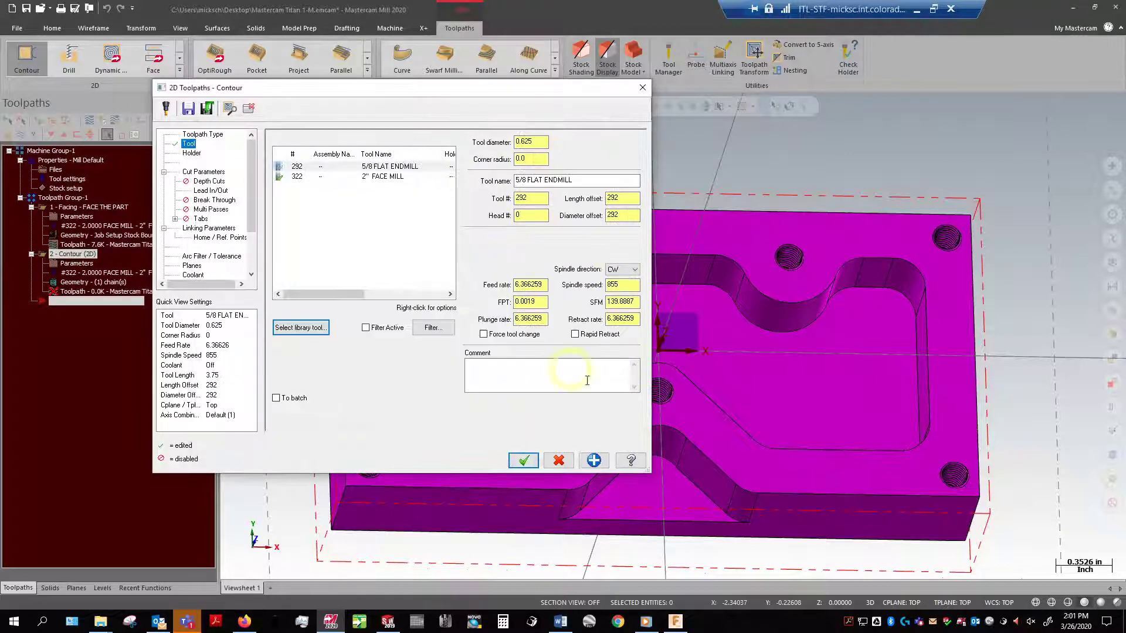
Enable Depth cuts under Cut Parameters and edit the Max rough step value
left_click(205, 172)
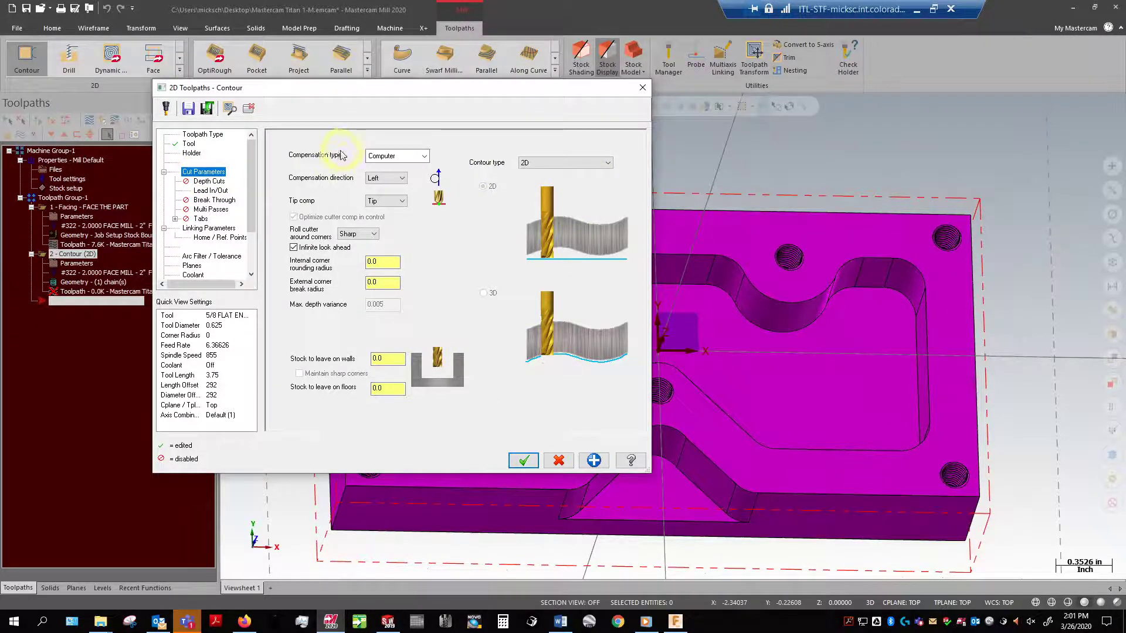
left_click(210, 182)
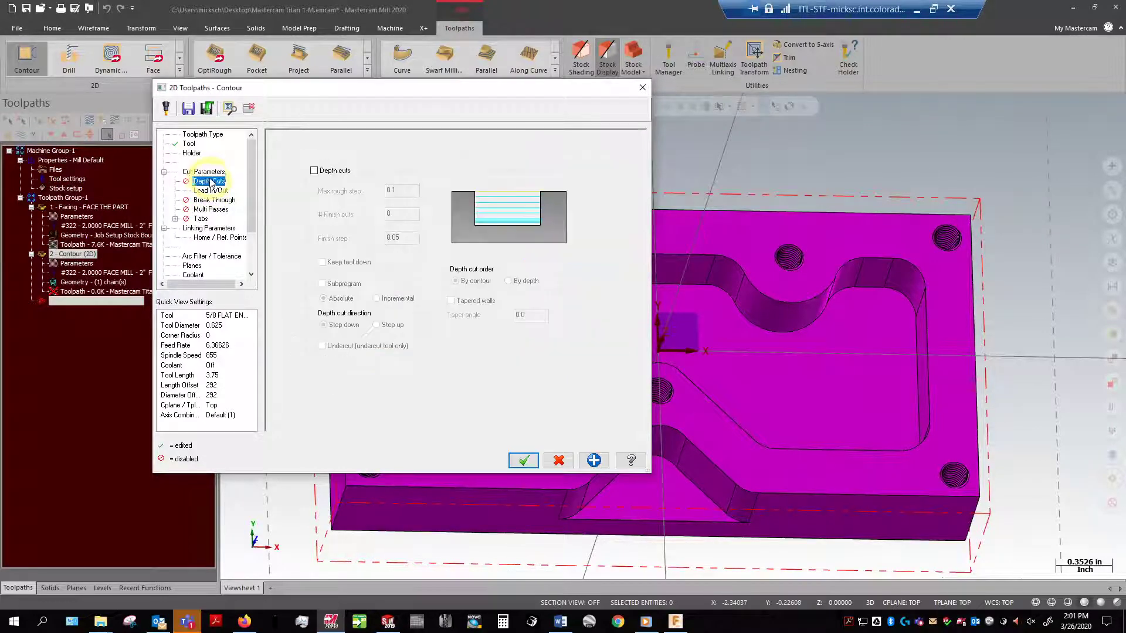
left_click(344, 173)
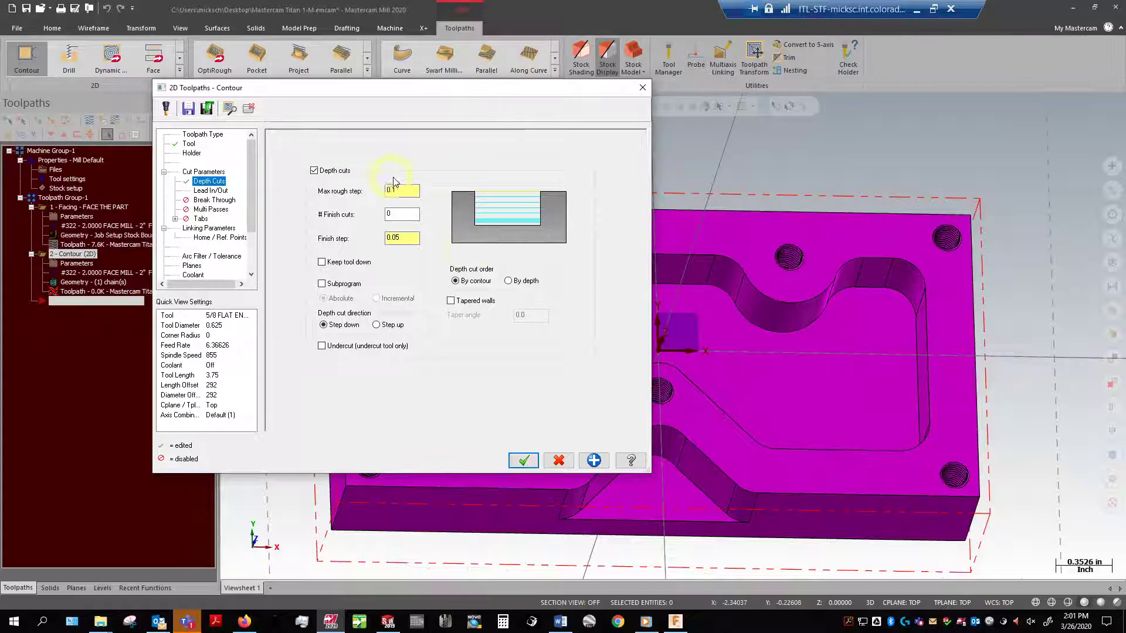
double_click(408, 189)
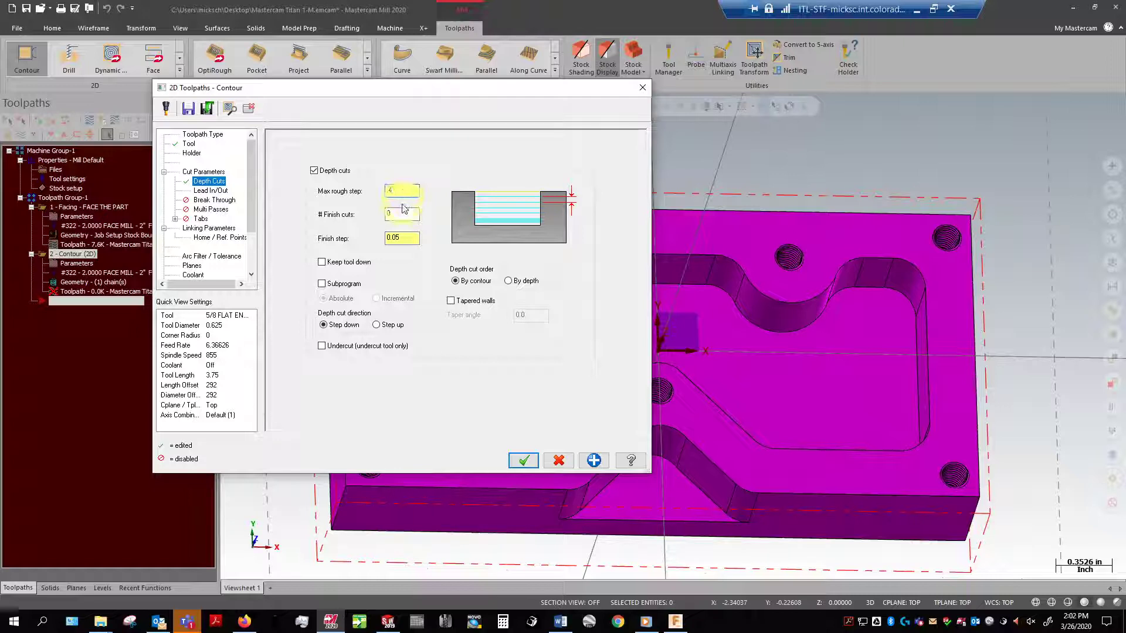
left_click(403, 189)
Review the Lead In/Out entry length, arc radius and sweep, changing the sweep from 90.0
left_click(206, 191)
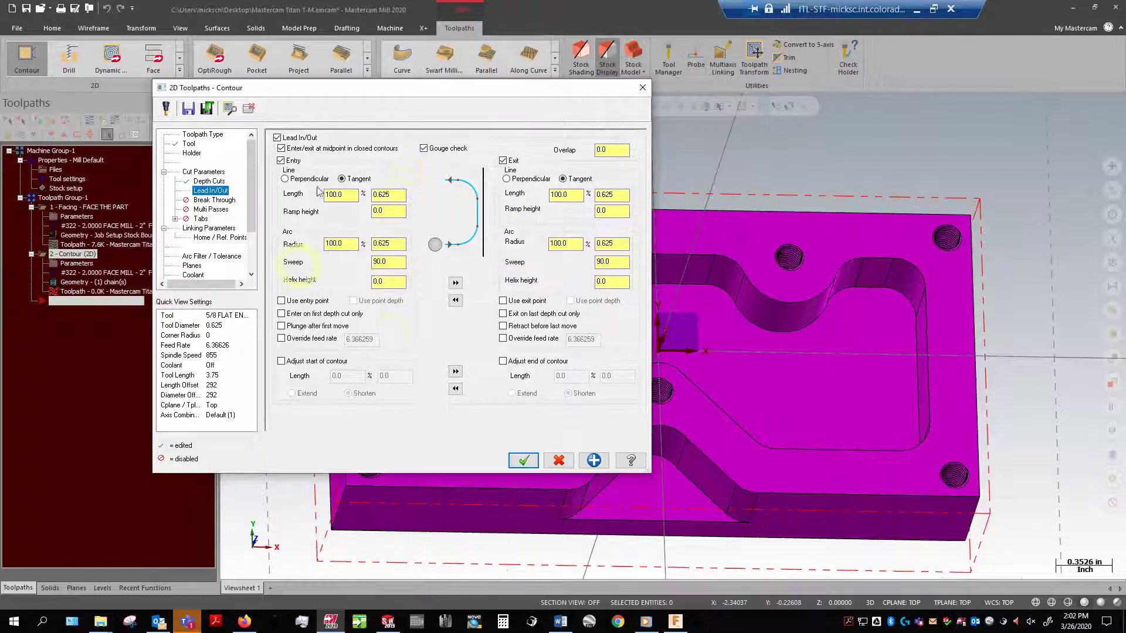
double_click(340, 194)
double_click(339, 243)
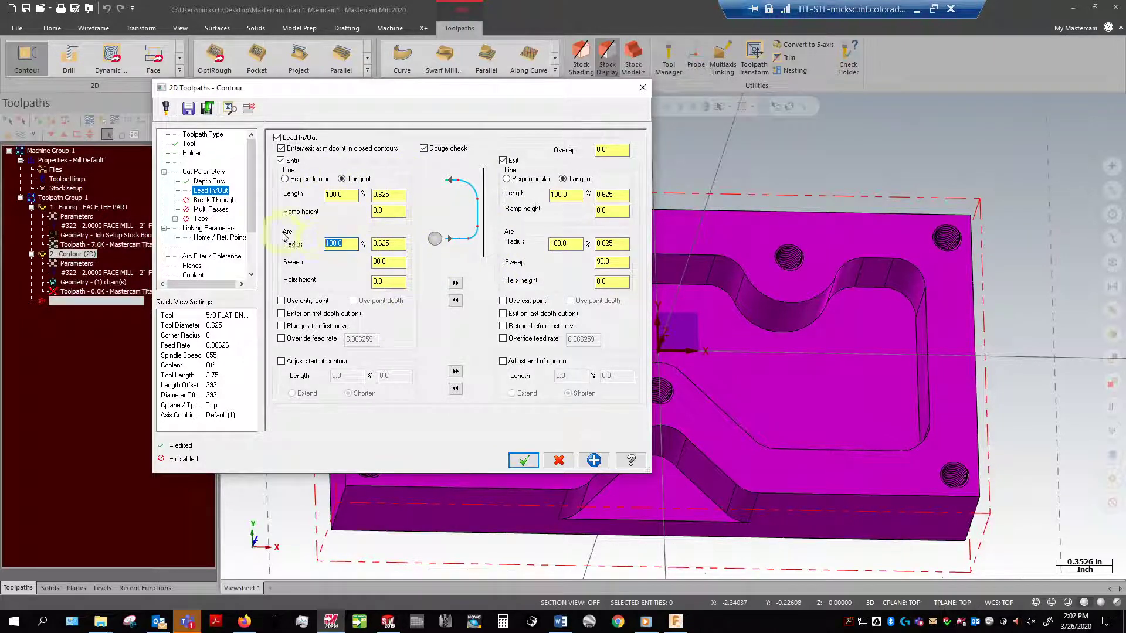
double_click(340, 195)
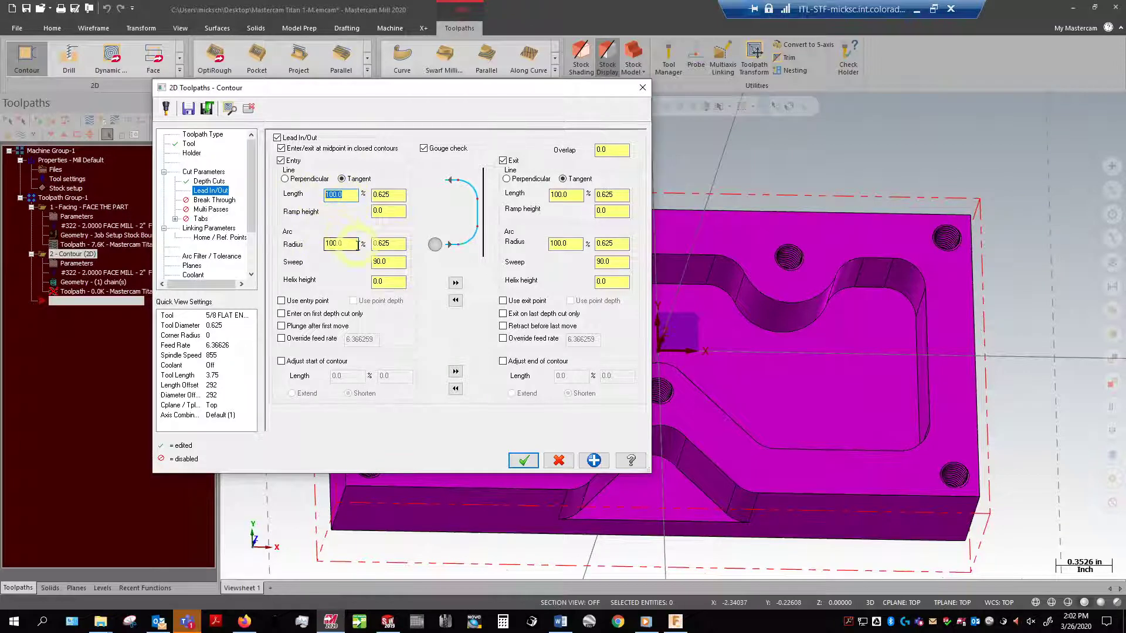
double_click(387, 261)
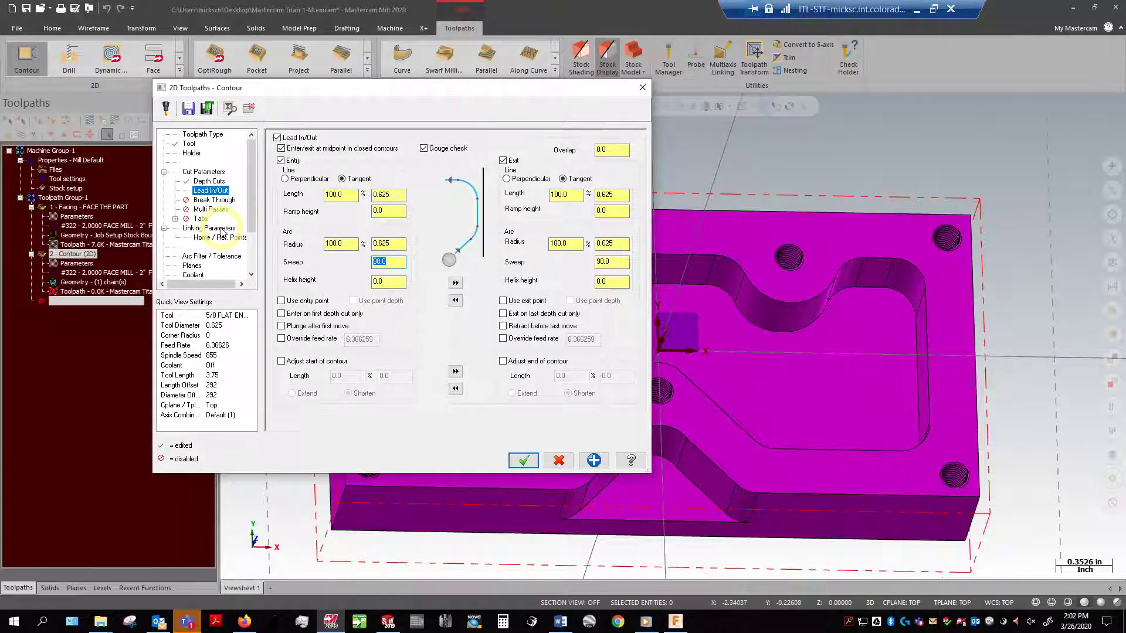
In Linking Parameters, make the final Depth absolute and edit its value to -0.75
left_click(214, 228)
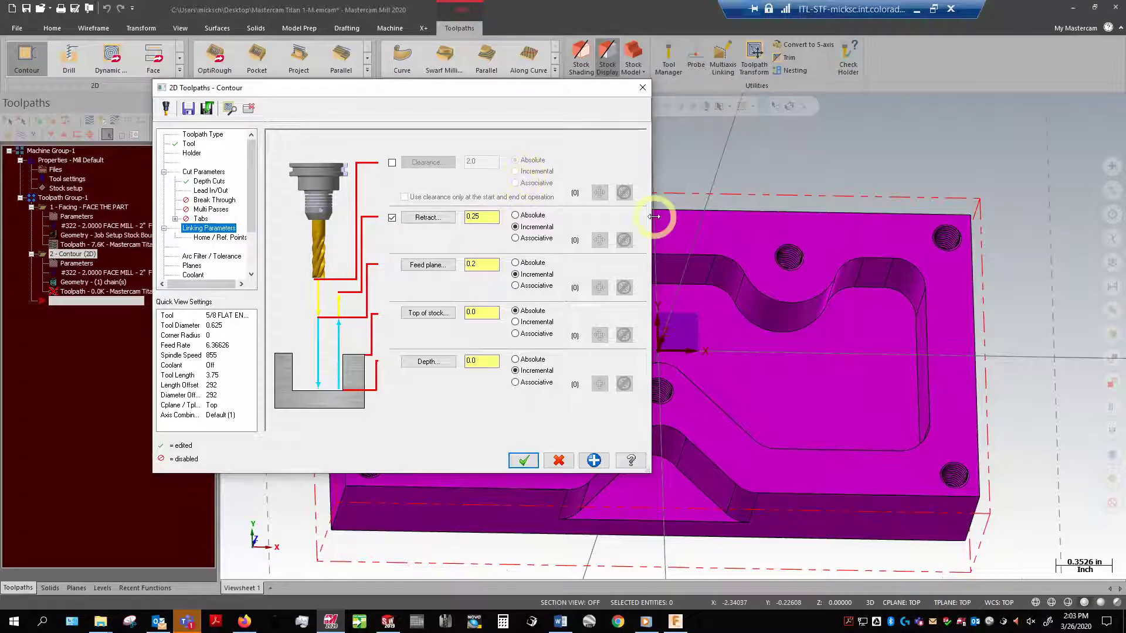
left_click(516, 360)
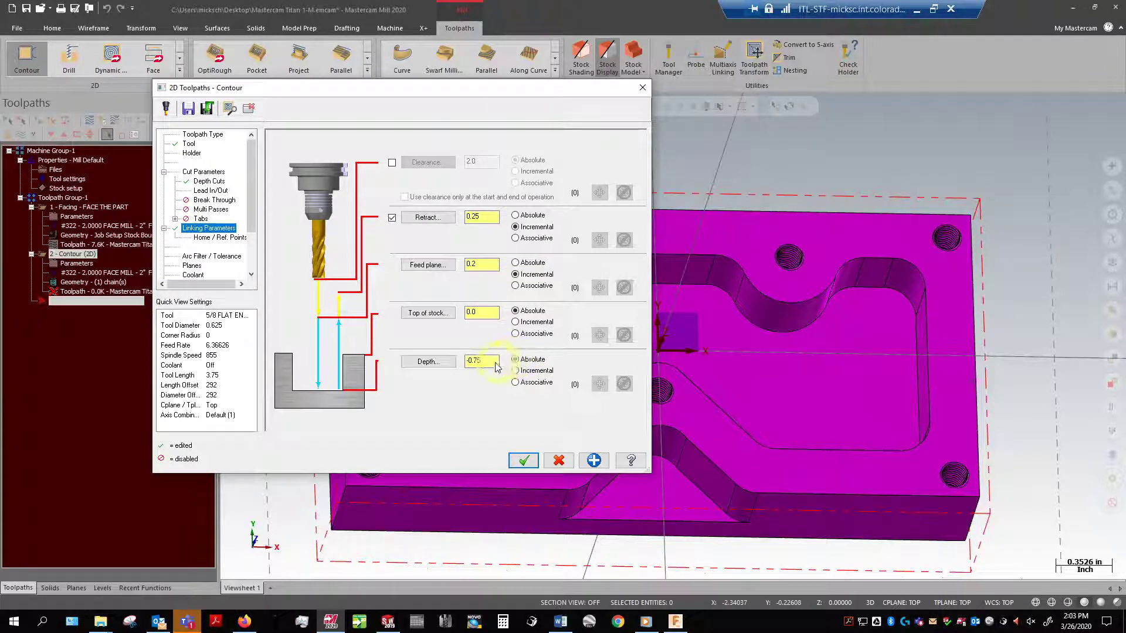
left_click(489, 364)
double_click(489, 362)
left_click_drag(473, 361, 497, 363)
Pick the contour depth from the stock corner and replace the -0.75 depth with -0.8
left_click(429, 362)
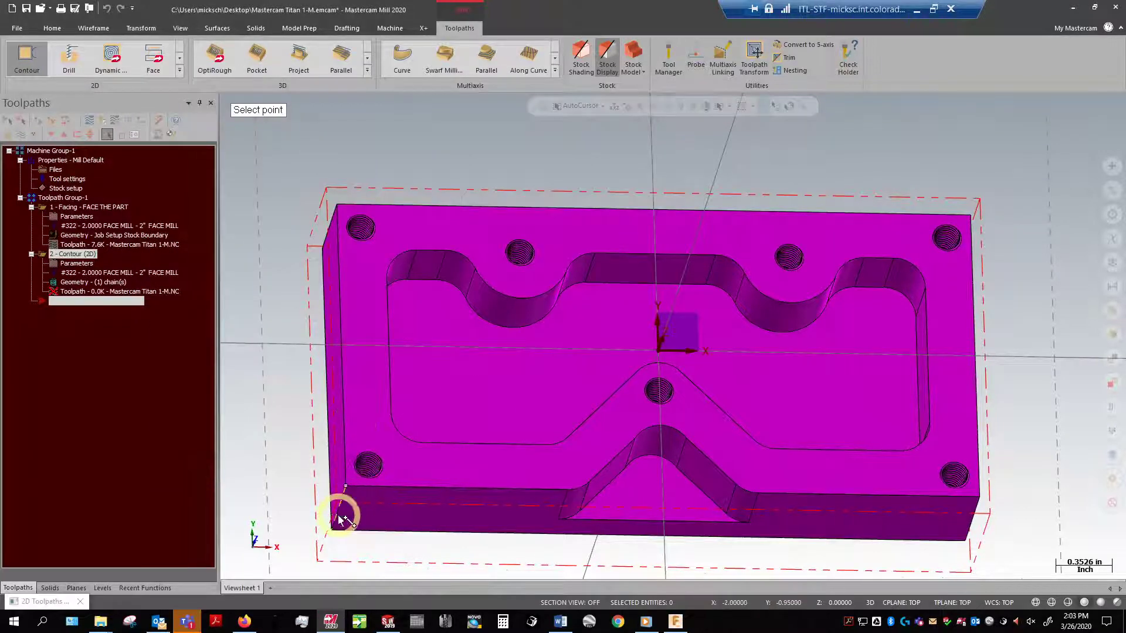
scroll(533, 419, "up", 5)
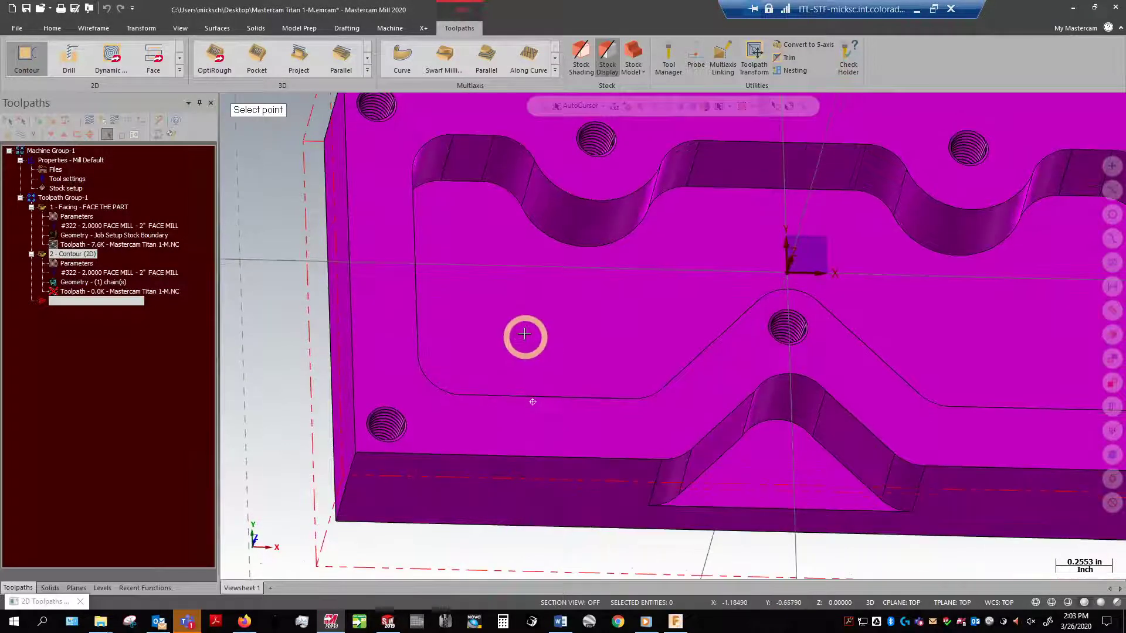
middle_click_drag(523, 335, 500, 297)
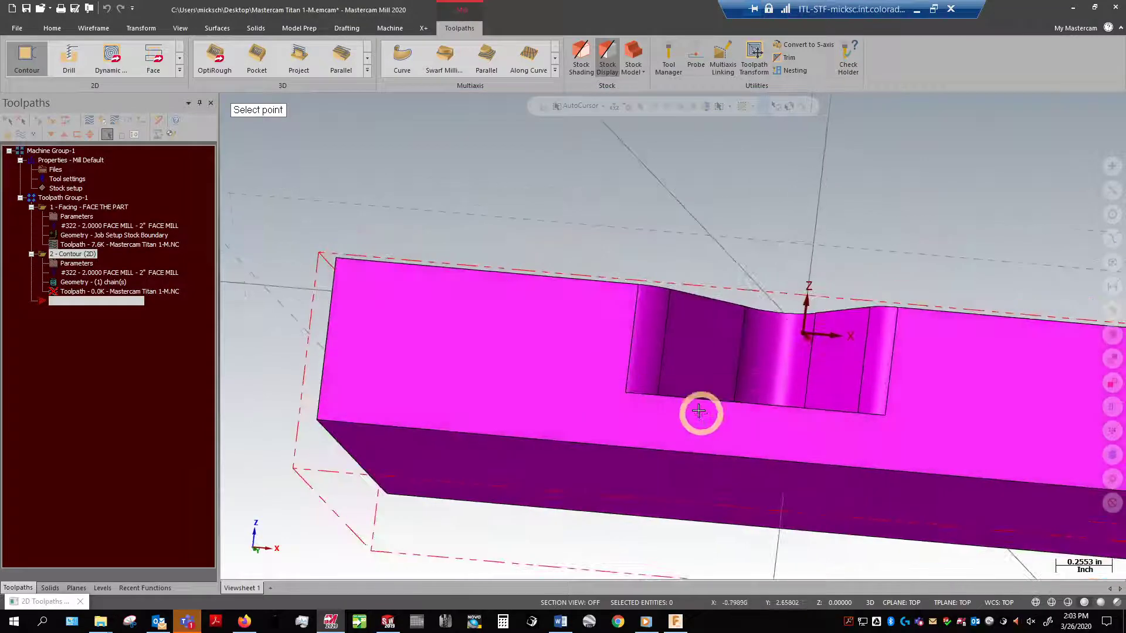
left_click(317, 421)
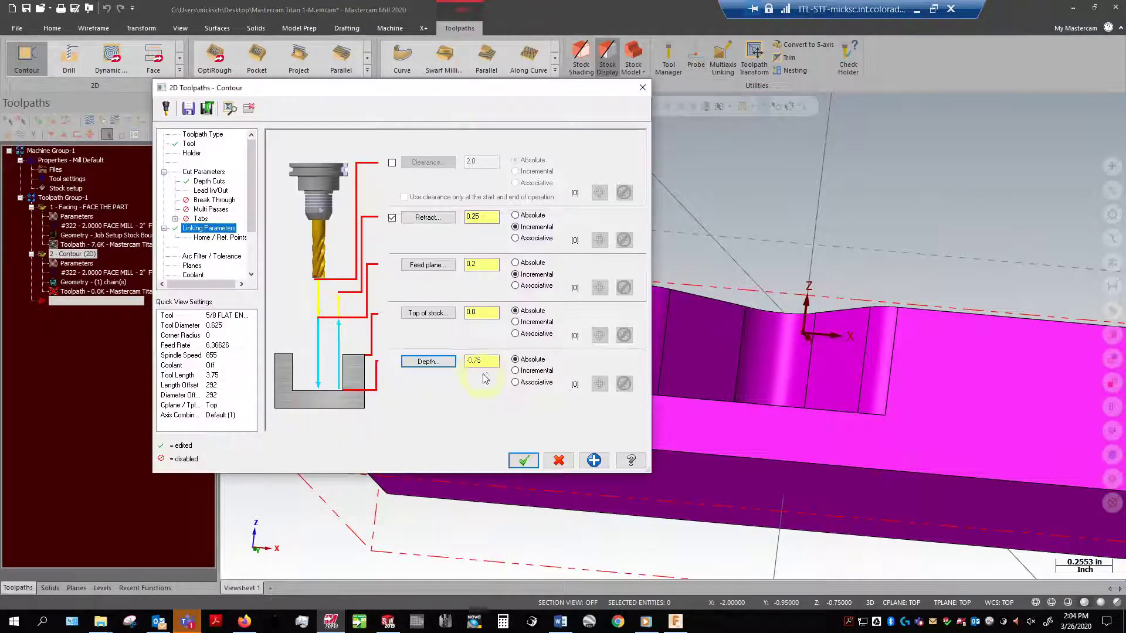
double_click(469, 364)
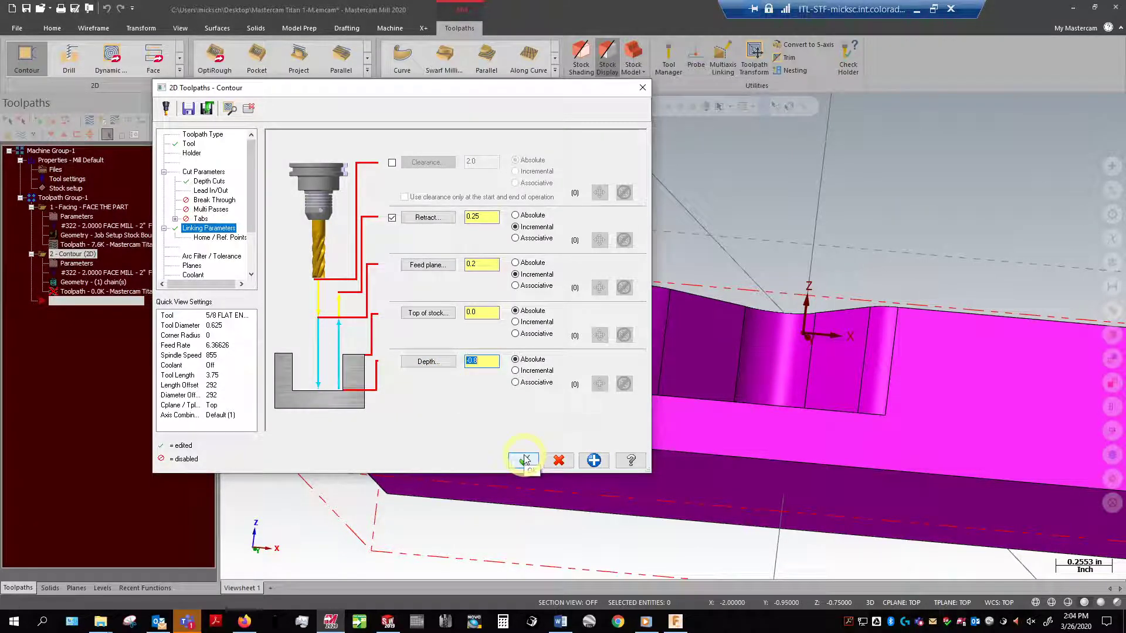
Accept the -0.8 depth to regenerate the contour, then inspect its path from above
left_click(523, 460)
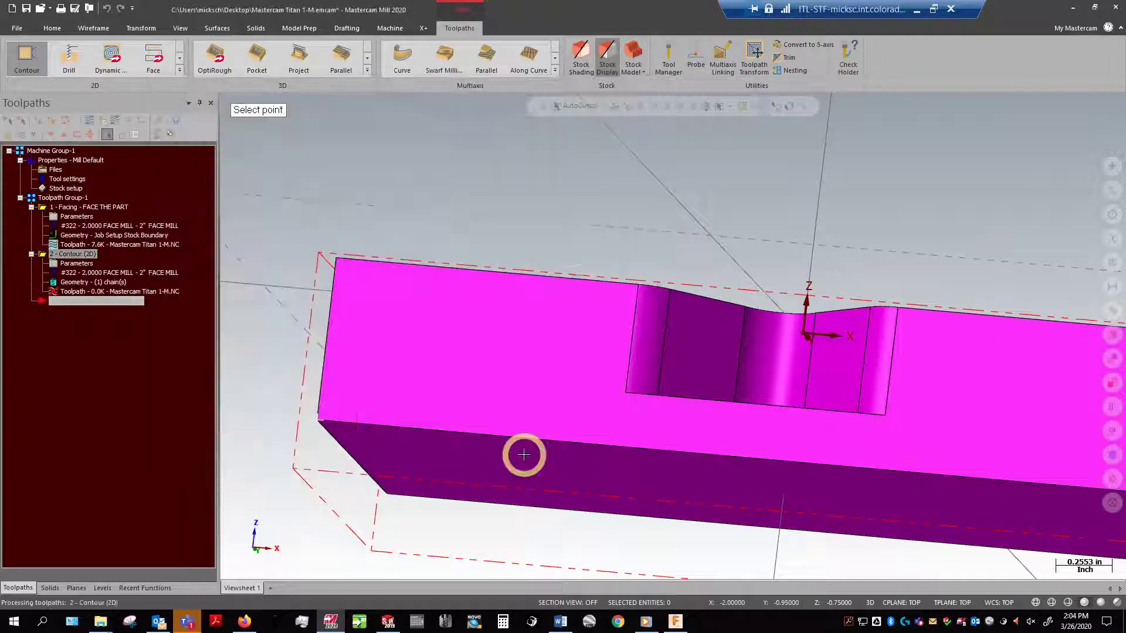
scroll(567, 199, "down", 3)
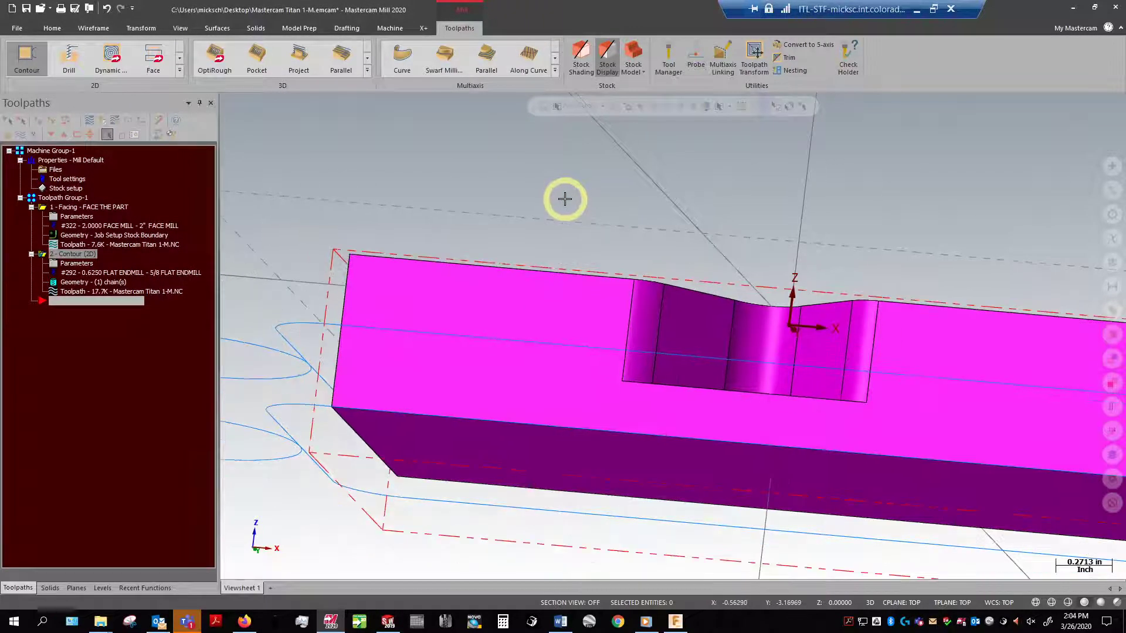
middle_click_drag(572, 187, 692, 291)
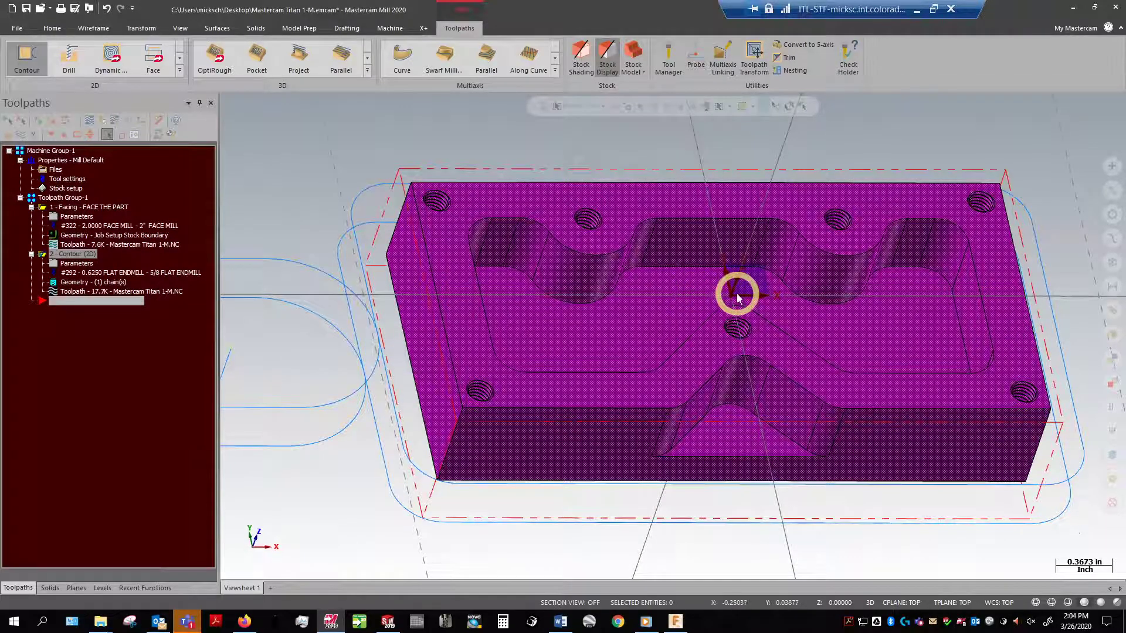
scroll(735, 291, "down", 2)
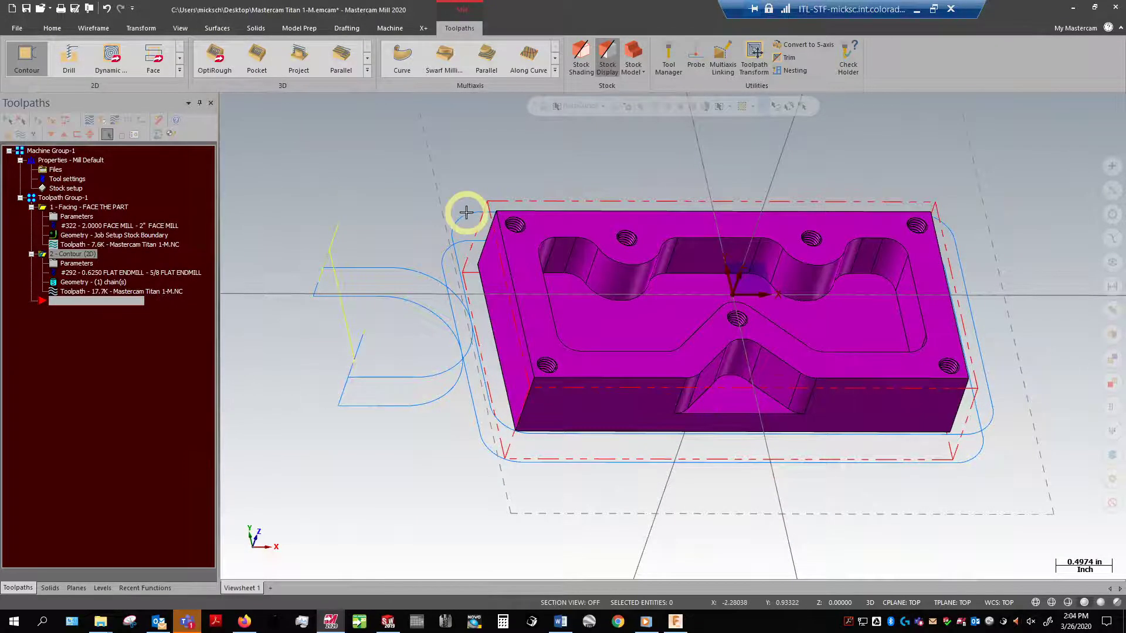
middle_click_drag(854, 297, 866, 259)
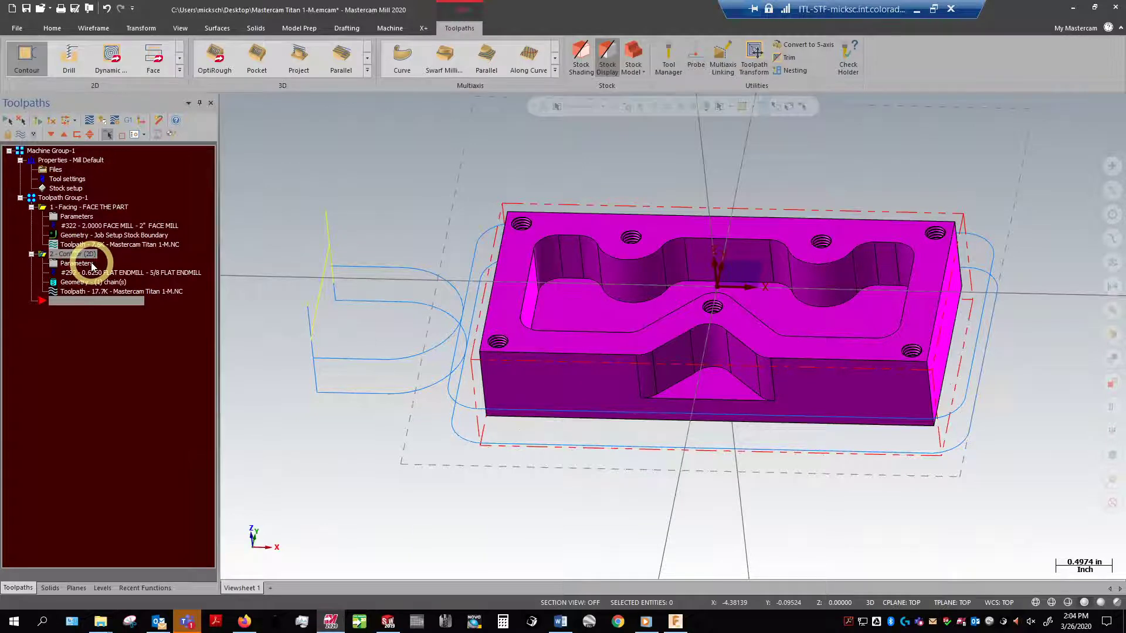
Set the contour's entry line length and arc radius to 60% (0.375) and copy them to the exit
left_click(92, 267)
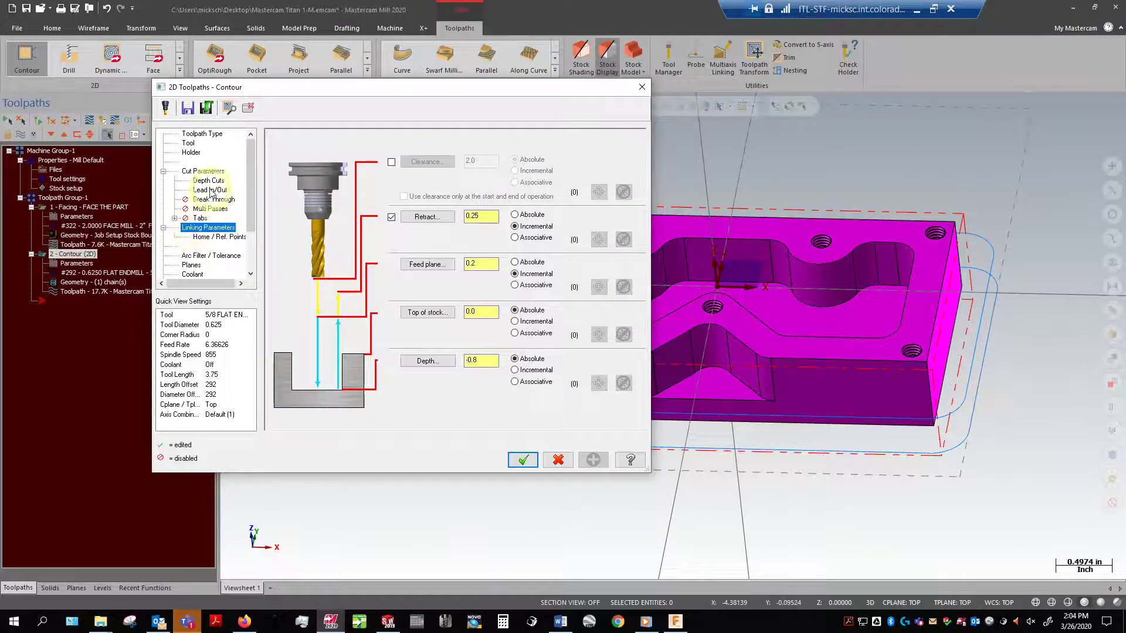
left_click(210, 190)
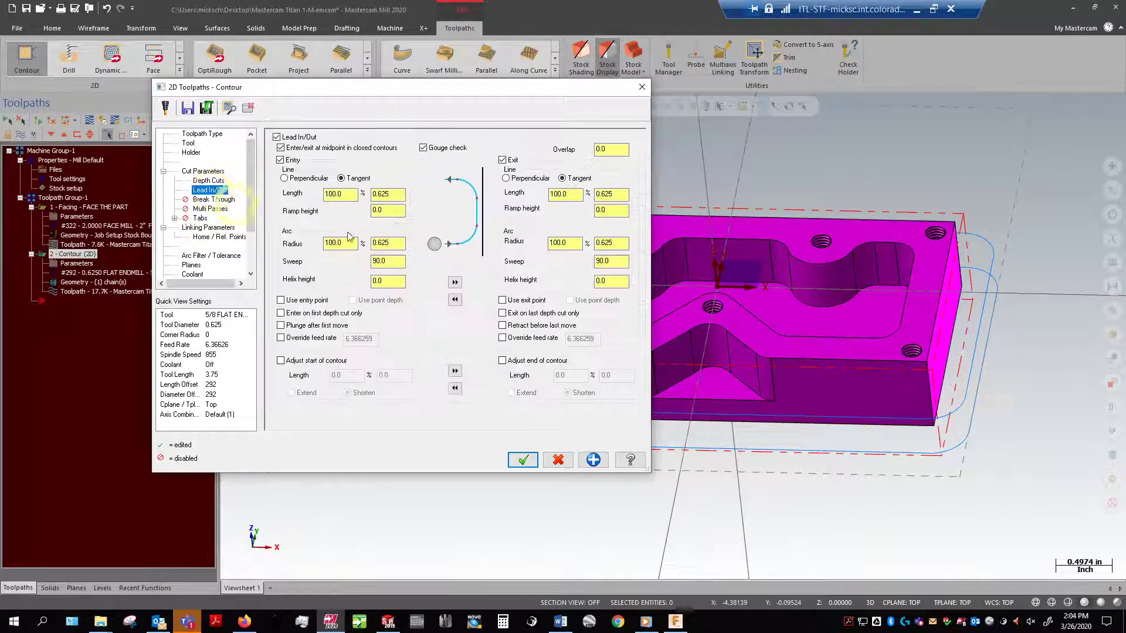
double_click(336, 194)
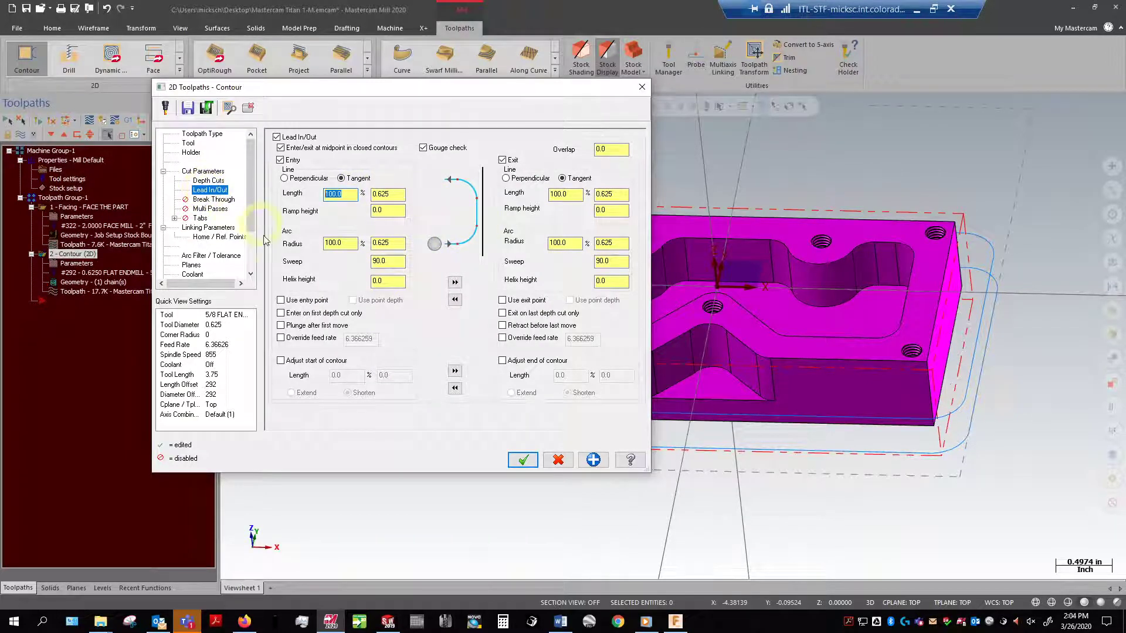
type("60")
key("Return")
double_click(350, 246)
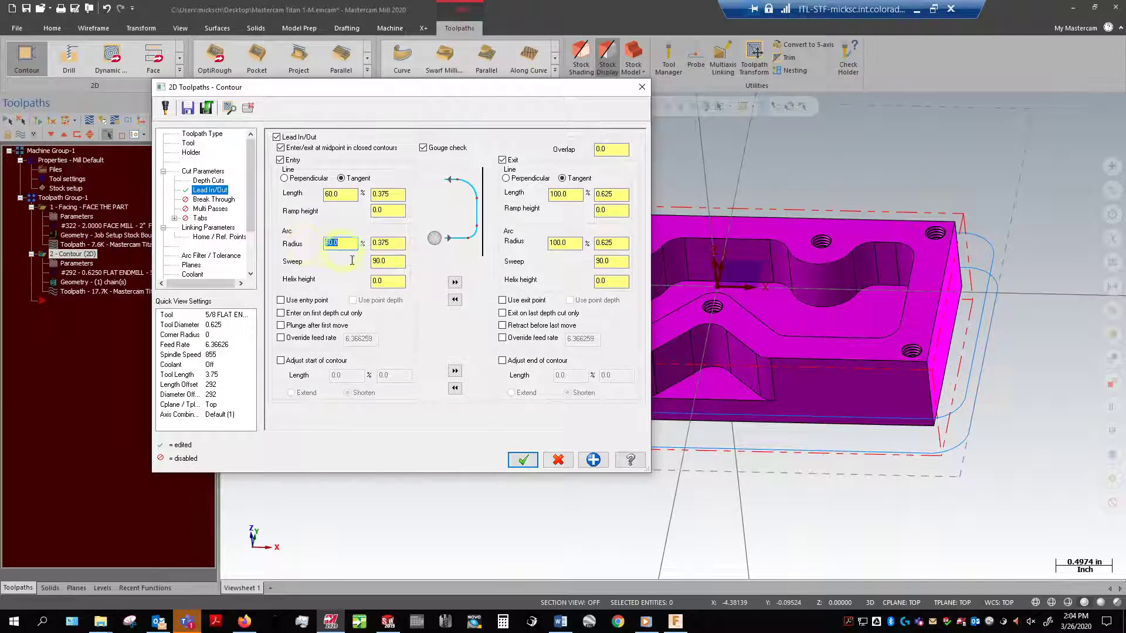
double_click(384, 261)
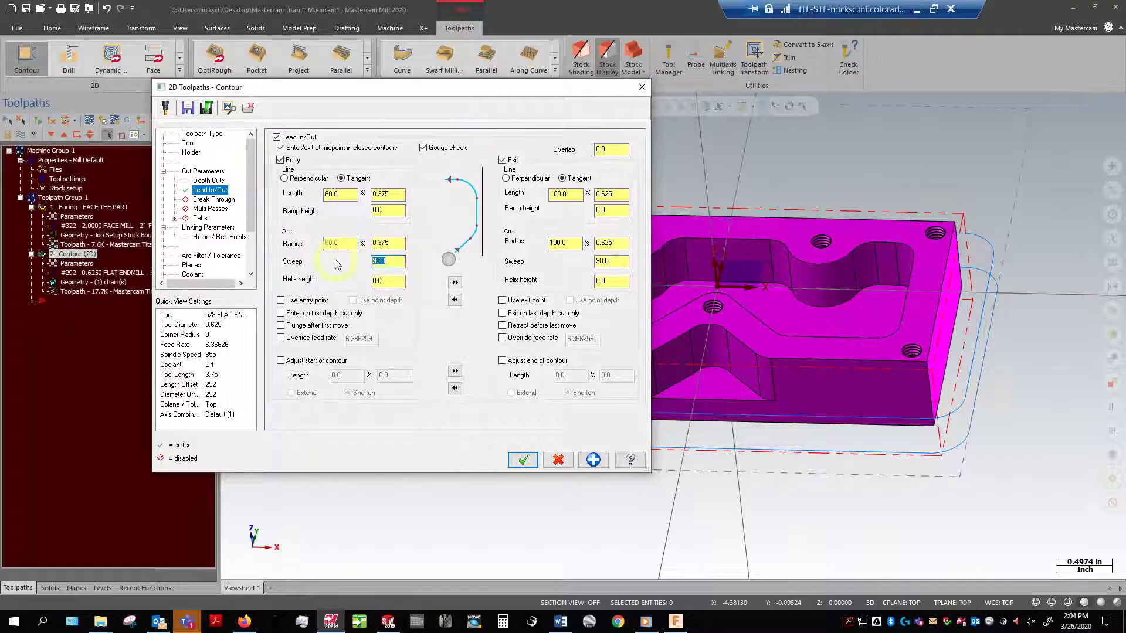
left_click(455, 283)
Accept the lead in/out changes, regenerate the contour and orbit to check the shorter leads
left_click(521, 457)
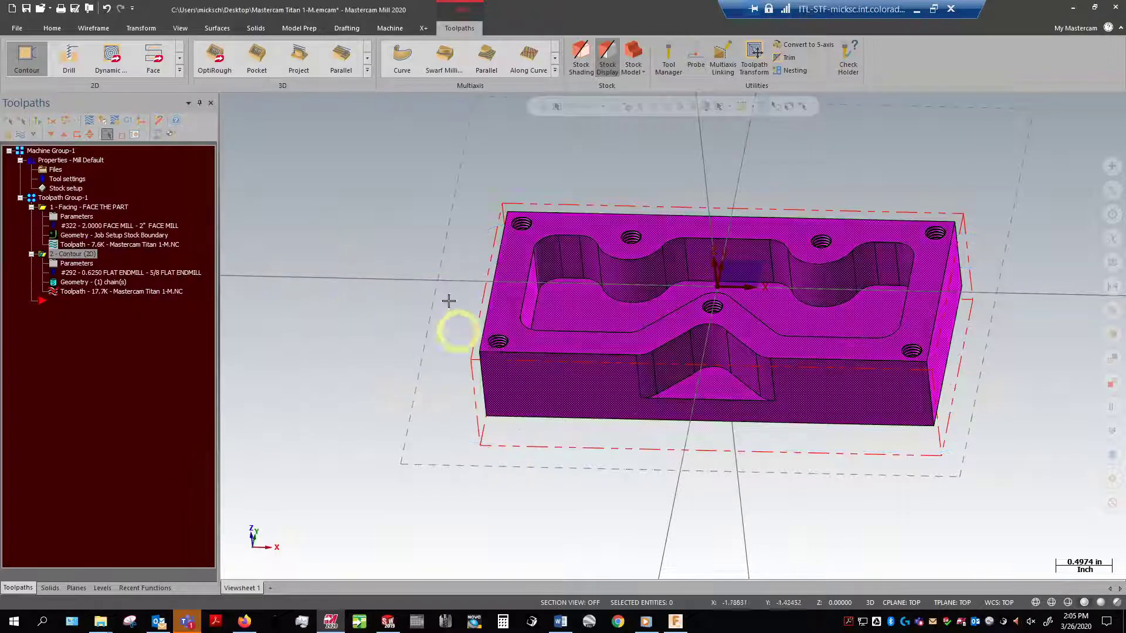
left_click(527, 292)
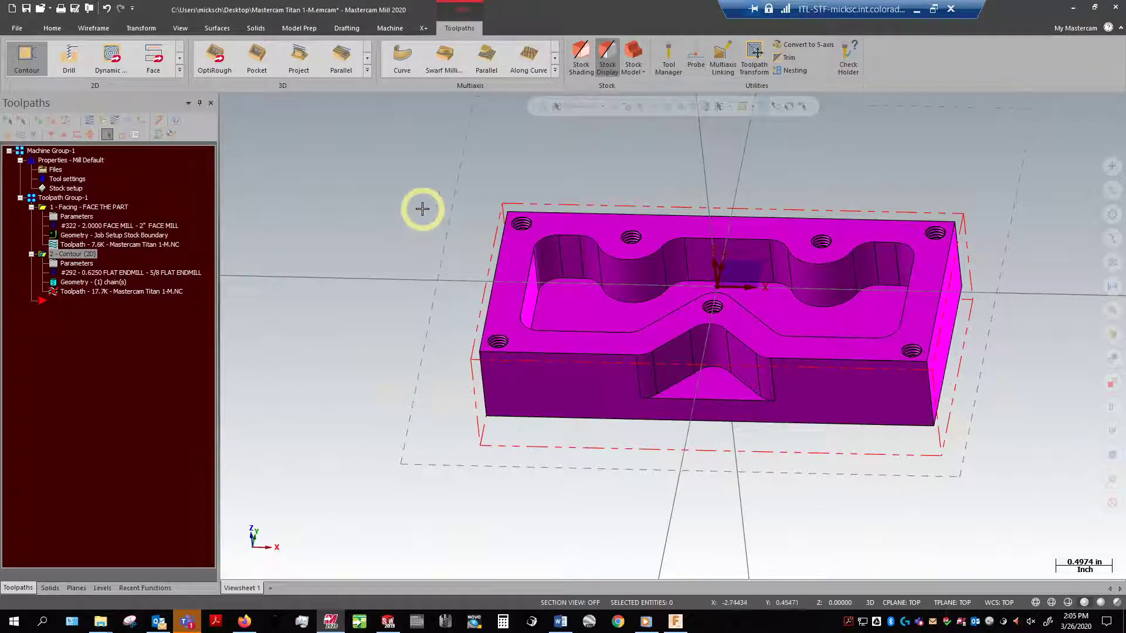
left_click(90, 314)
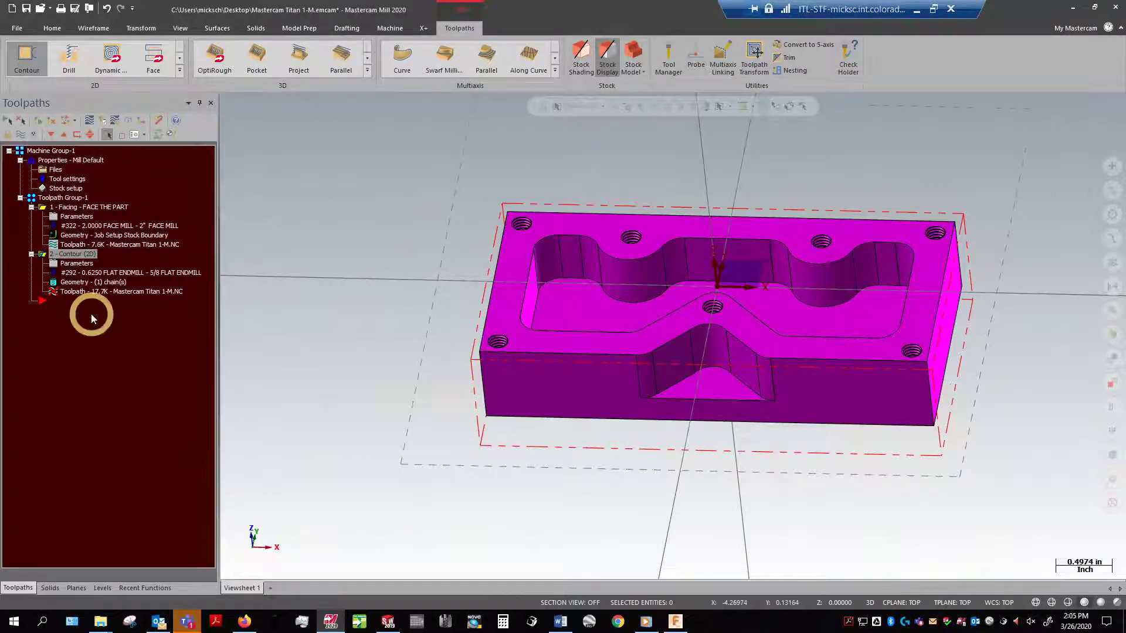
left_click(40, 120)
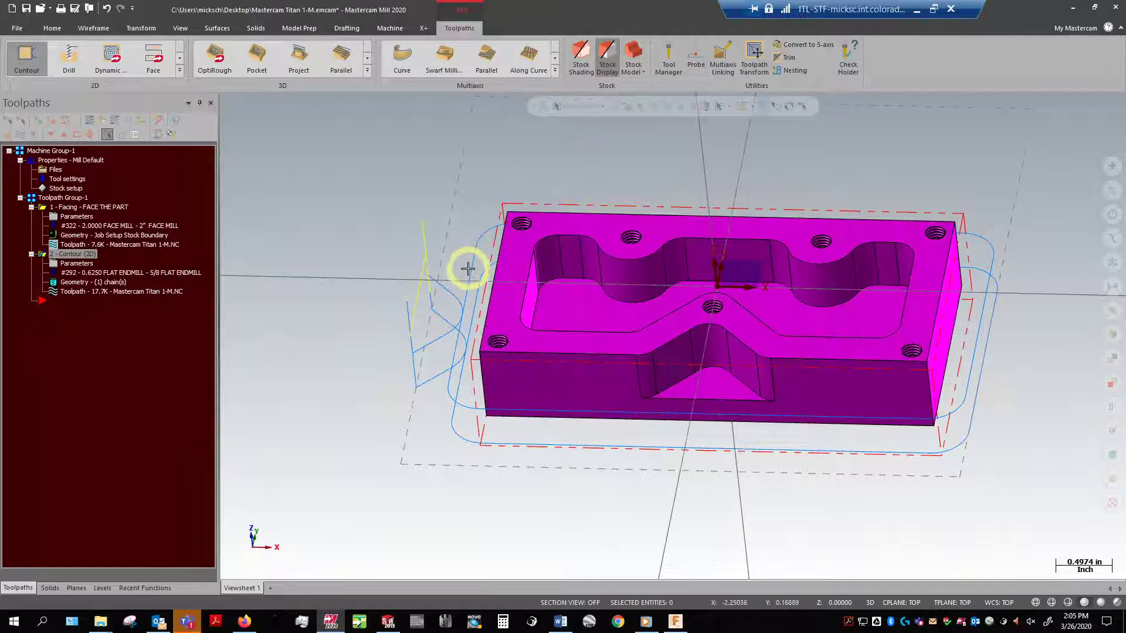
scroll(474, 270, "up", 2)
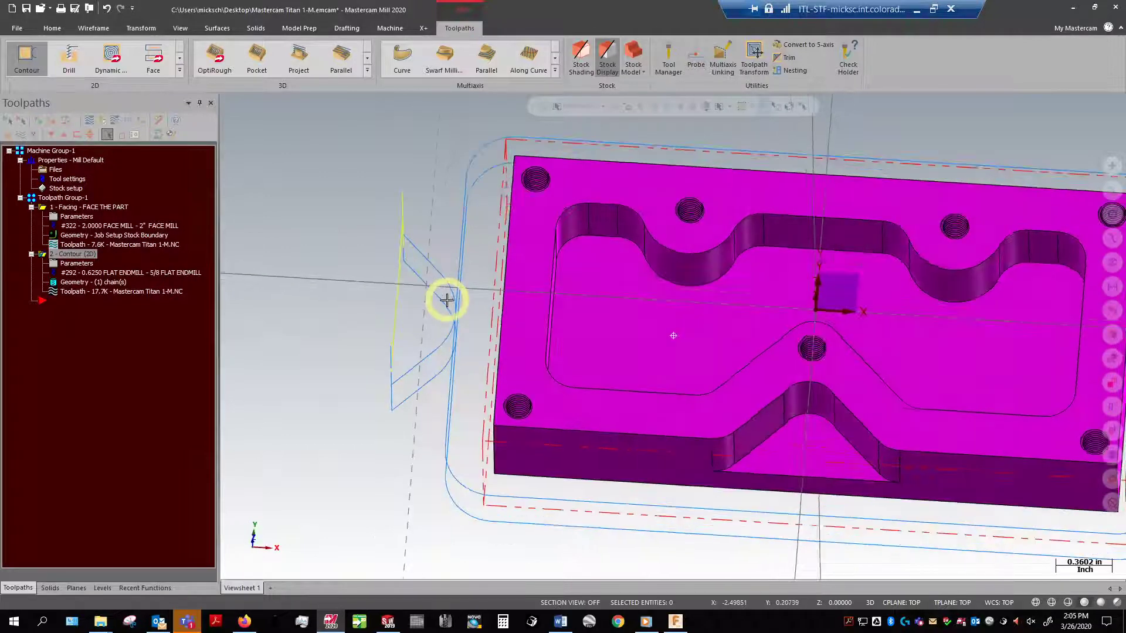
middle_click_drag(447, 300, 369, 296)
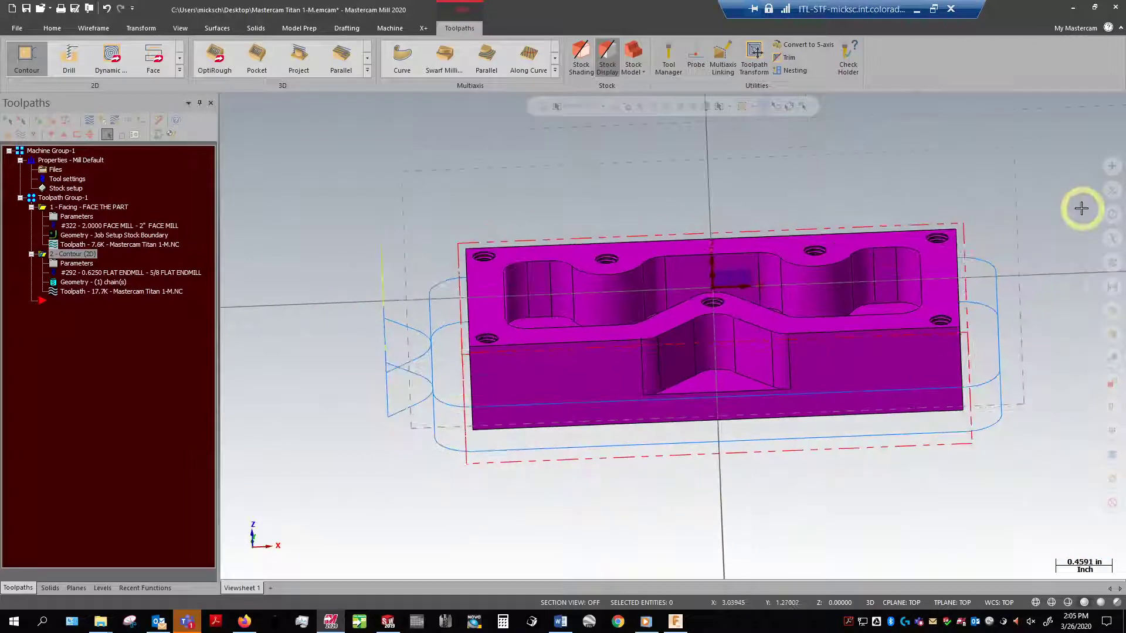
middle_click_drag(1081, 208, 961, 265)
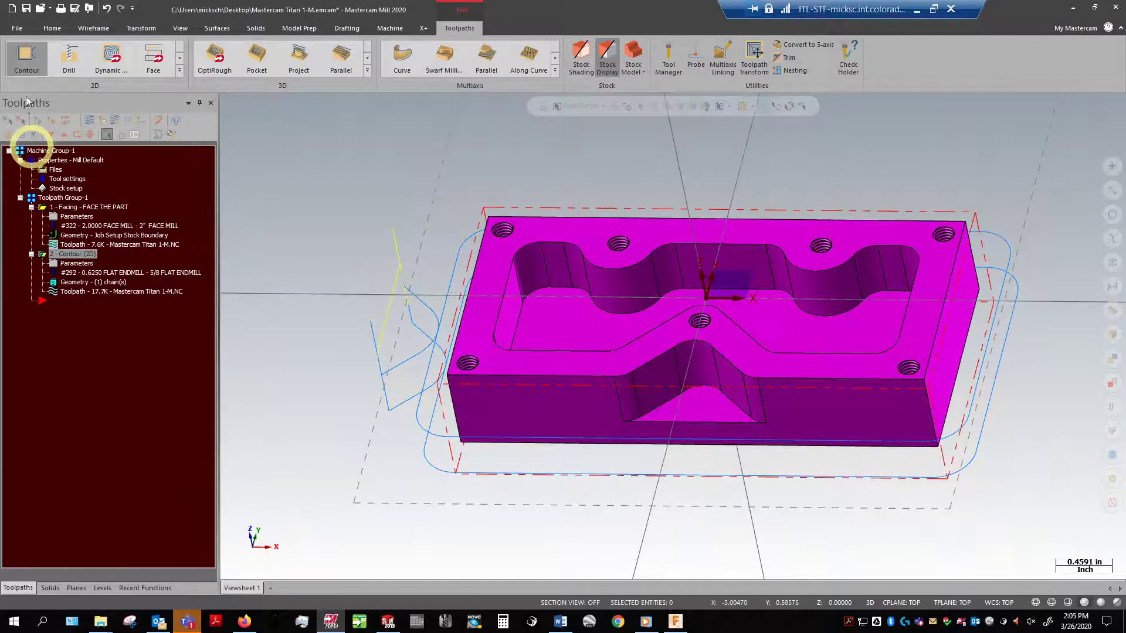
left_click(88, 120)
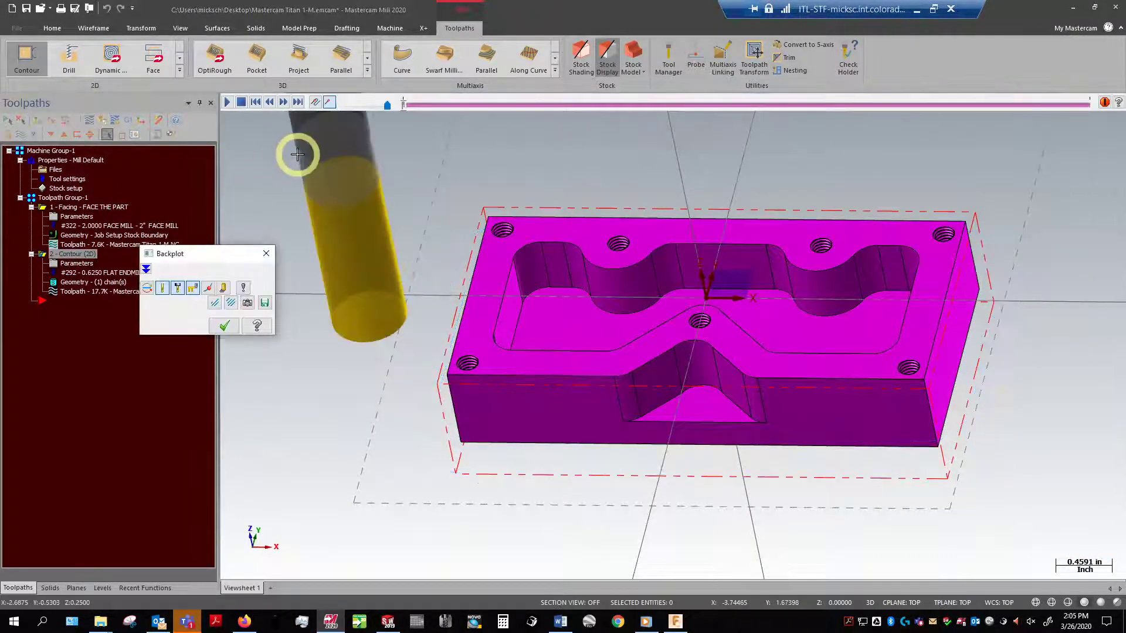
left_click(227, 102)
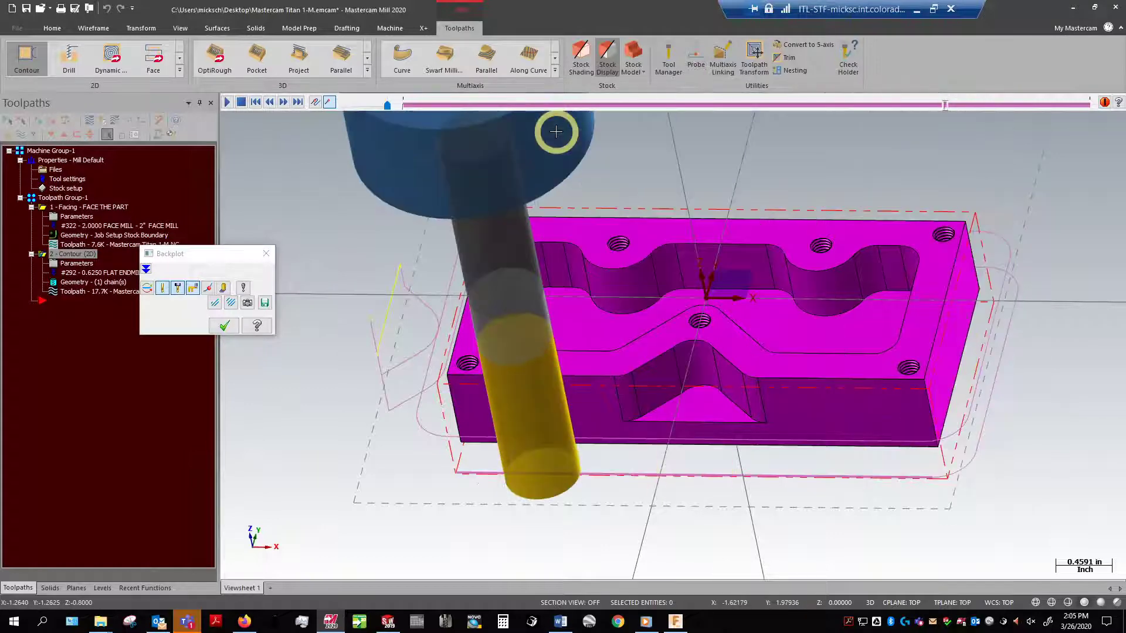
left_click(266, 253)
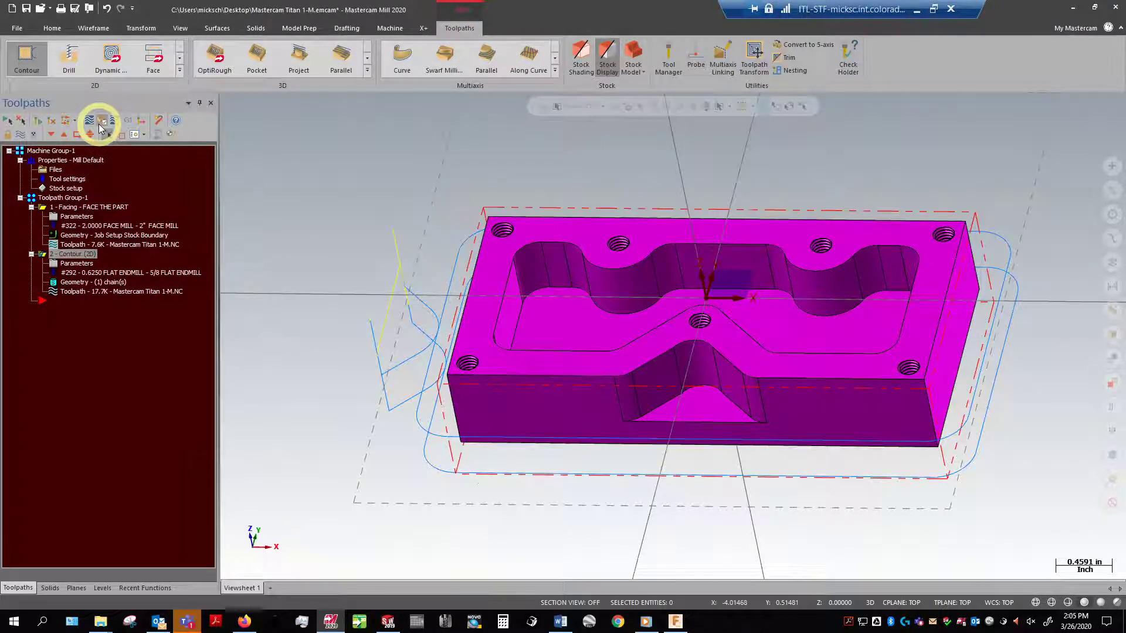
Verify the toolpaths in a maximized Simulator, run all 36 moves and orbit around the cut stock
left_click(100, 122)
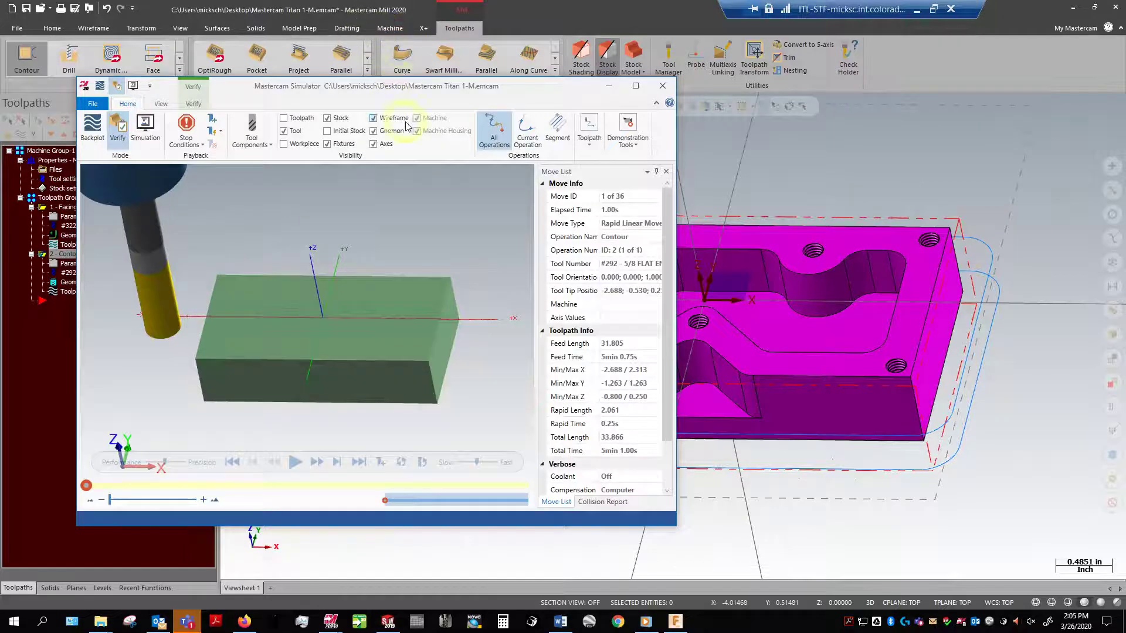
left_click_drag(387, 88, 499, 2)
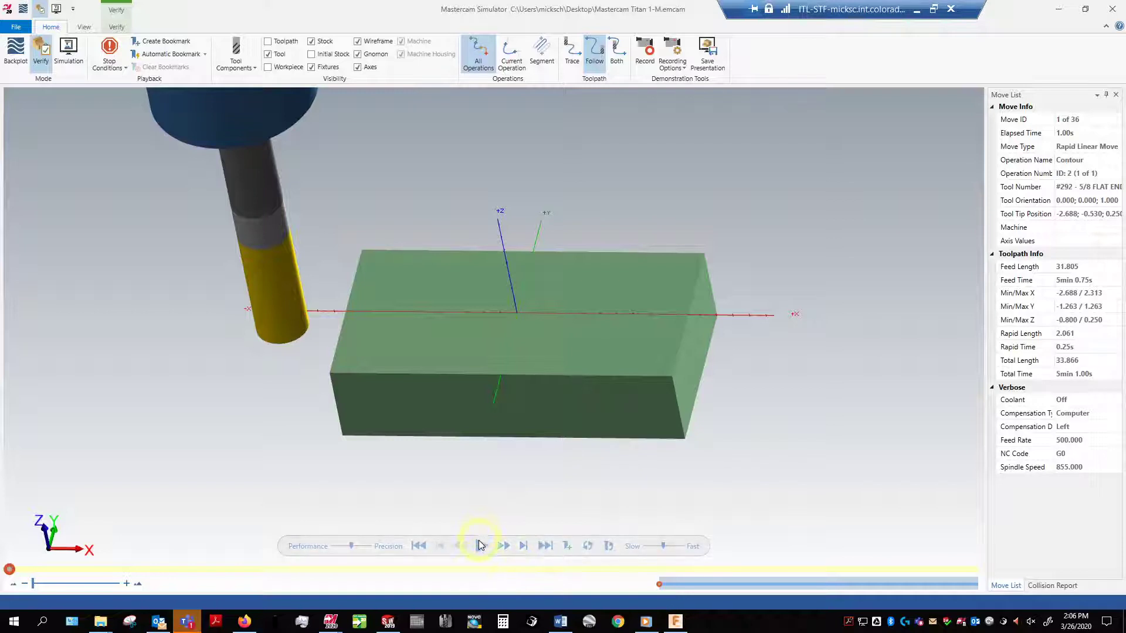
left_click(481, 545)
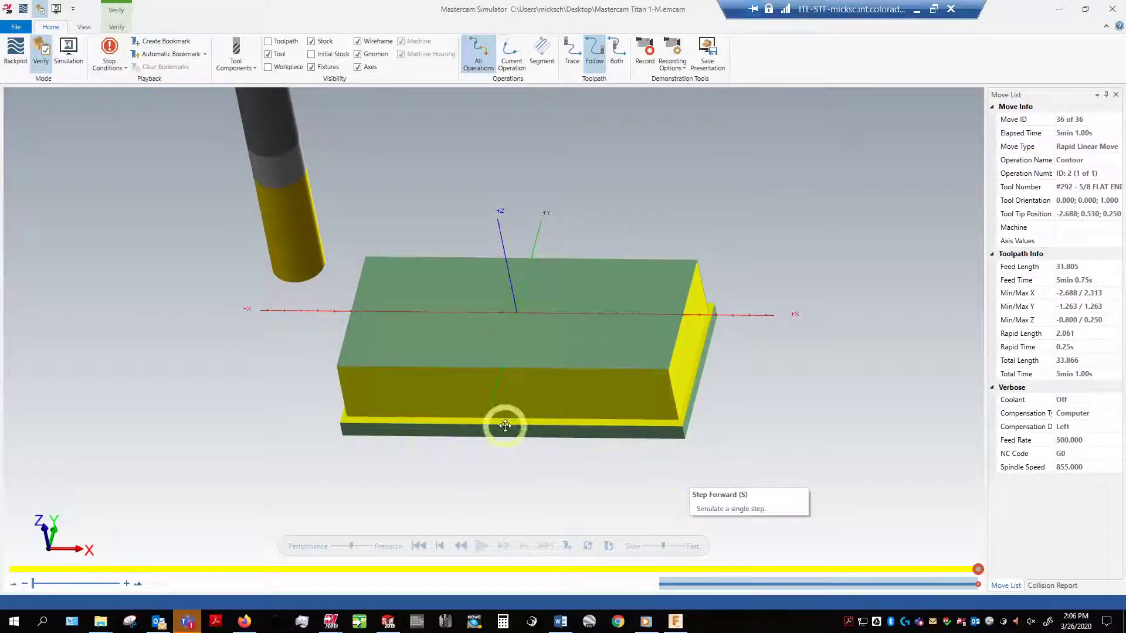
left_click_drag(507, 424, 480, 430)
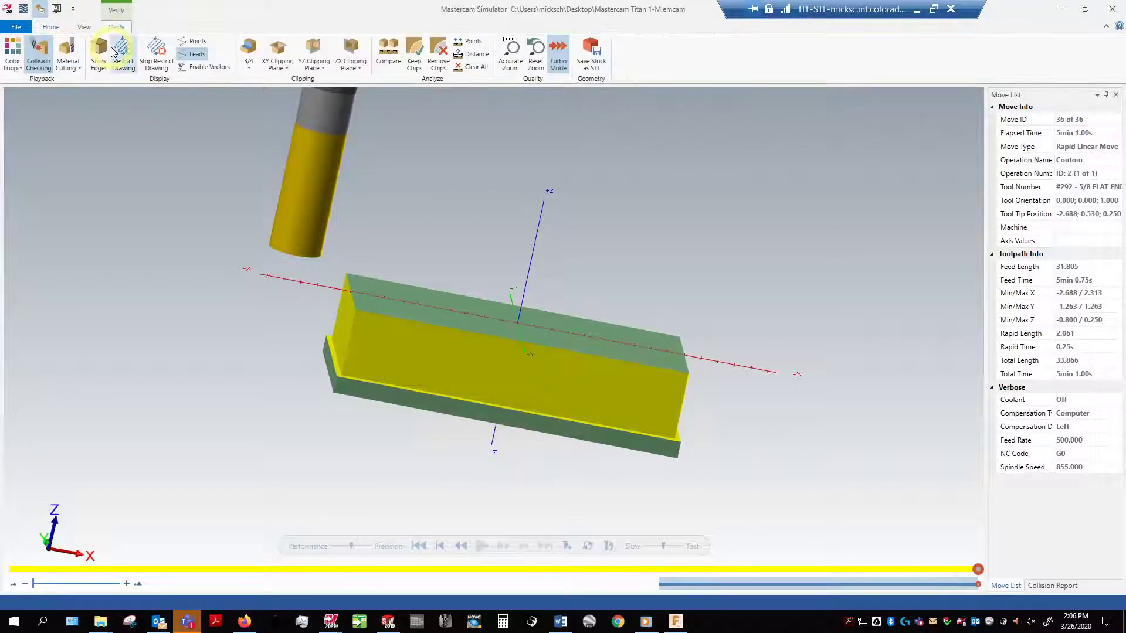
left_click(37, 64)
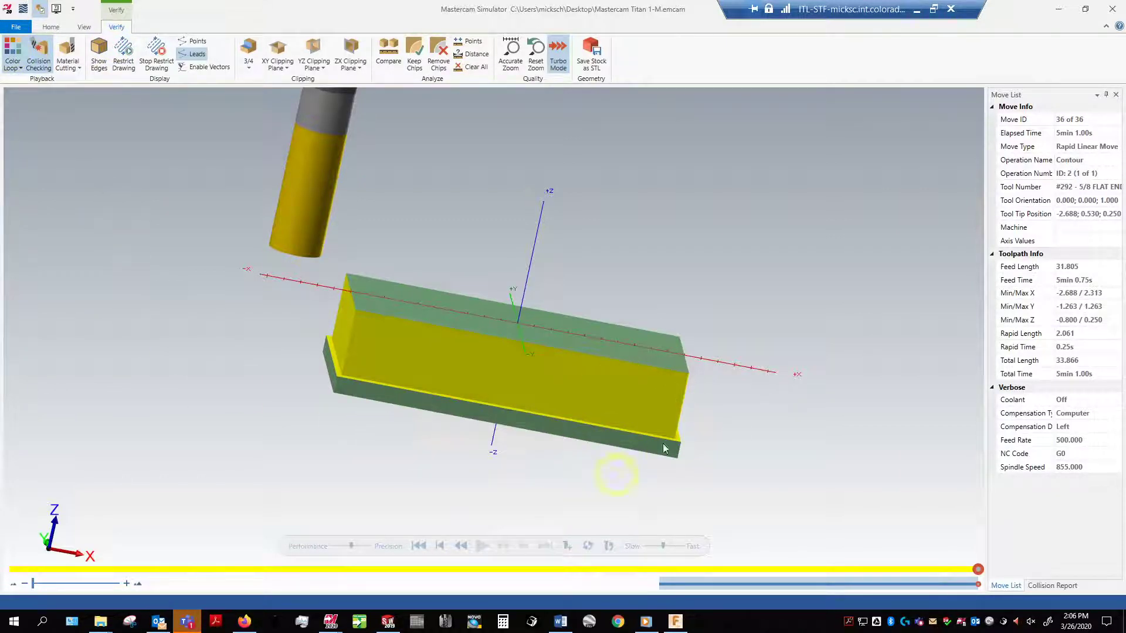
middle_click_drag(659, 192, 628, 254)
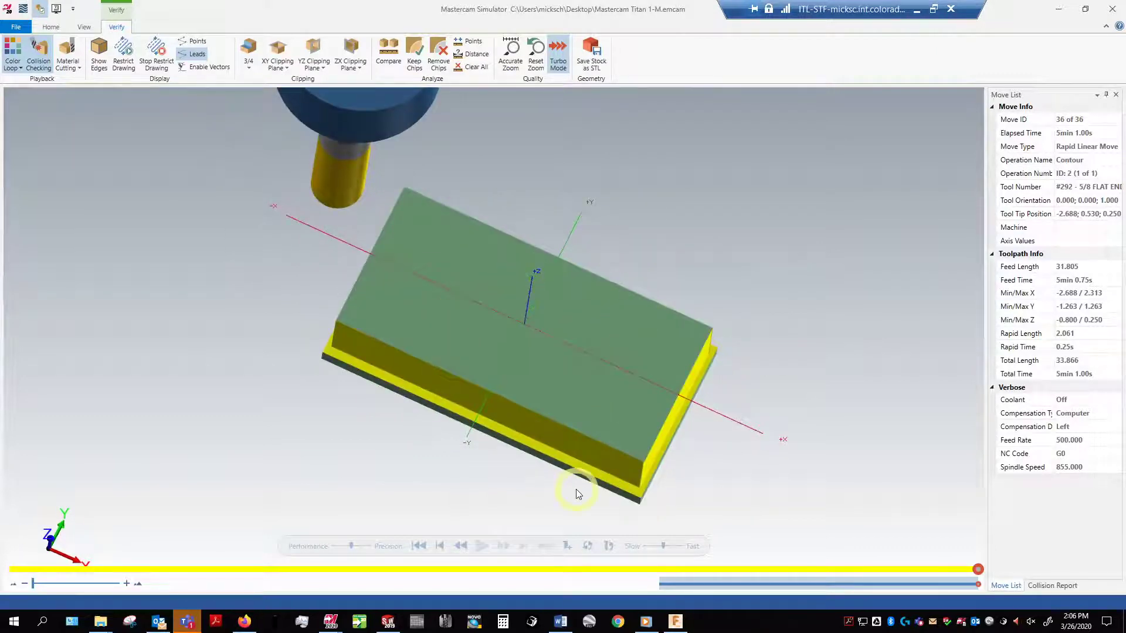